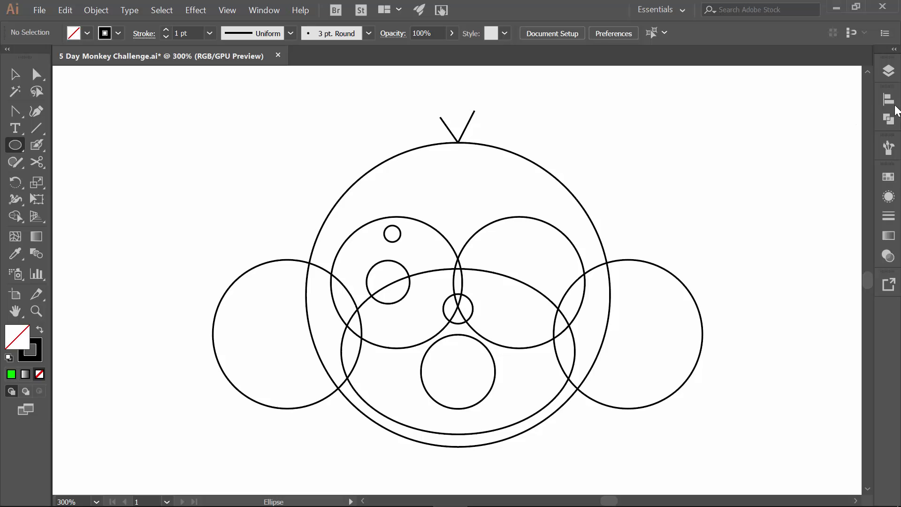
Show APG 2, hide Features, and unlock Shapes as the active layer below APG 2.
left_click(889, 72)
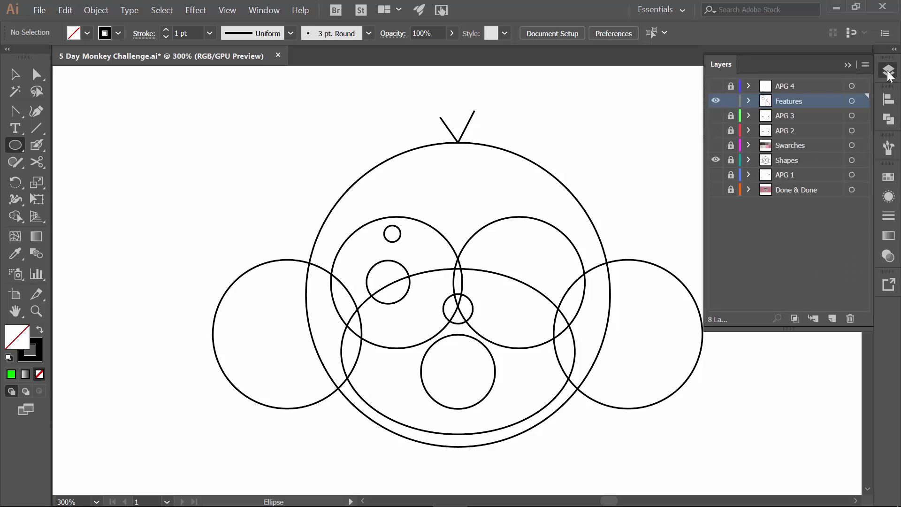
left_click(715, 130)
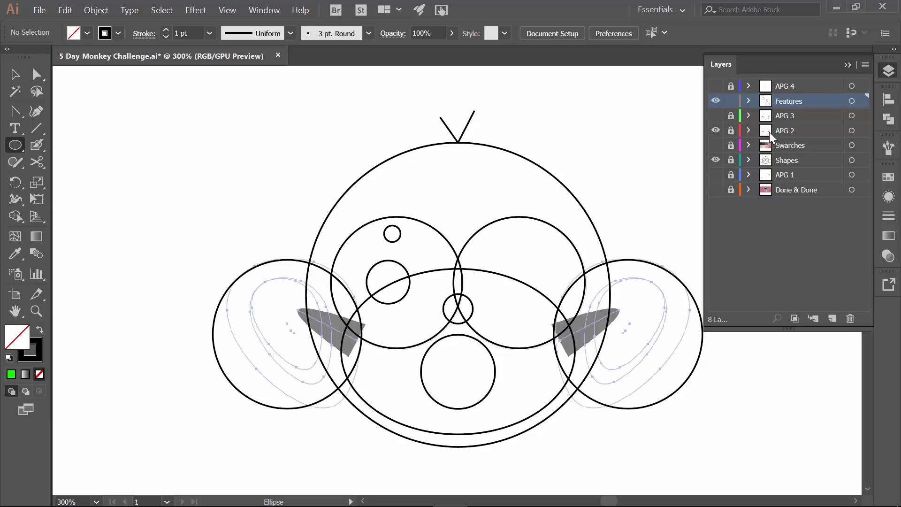
left_click(716, 101)
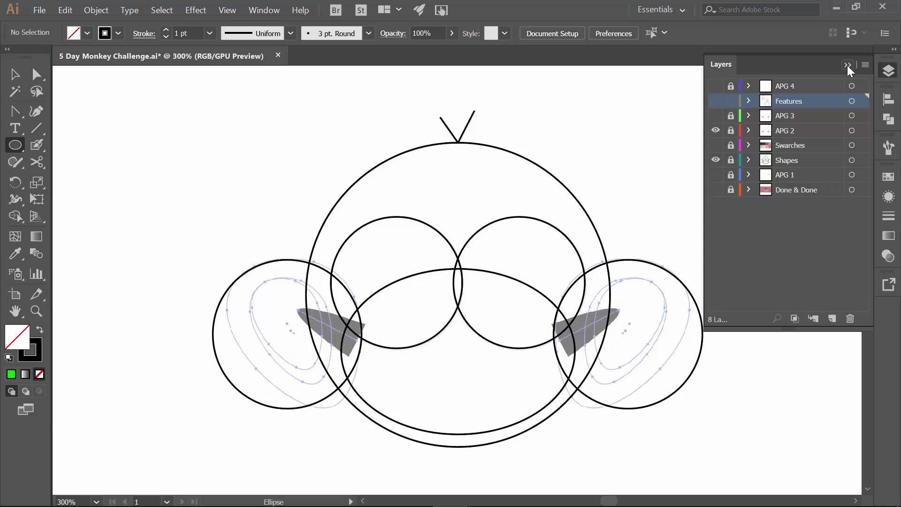
left_click(731, 160)
left_click(801, 162)
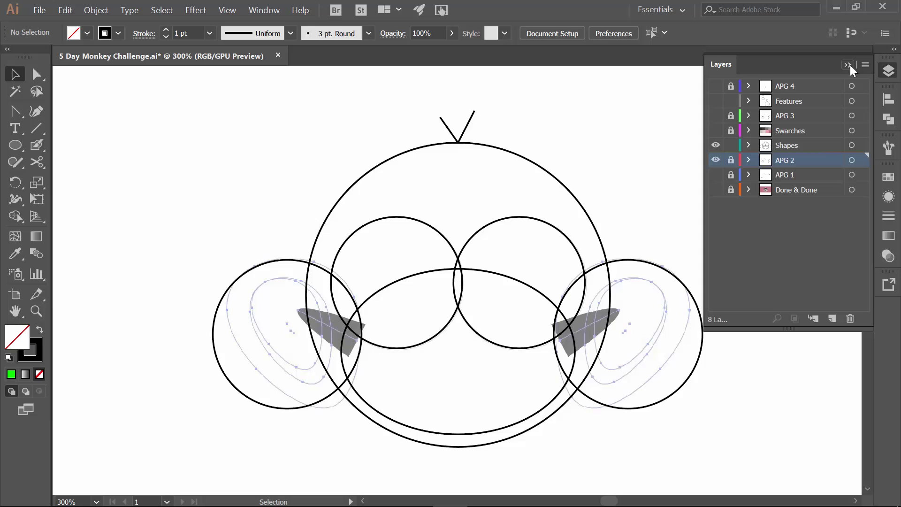
left_click(800, 144)
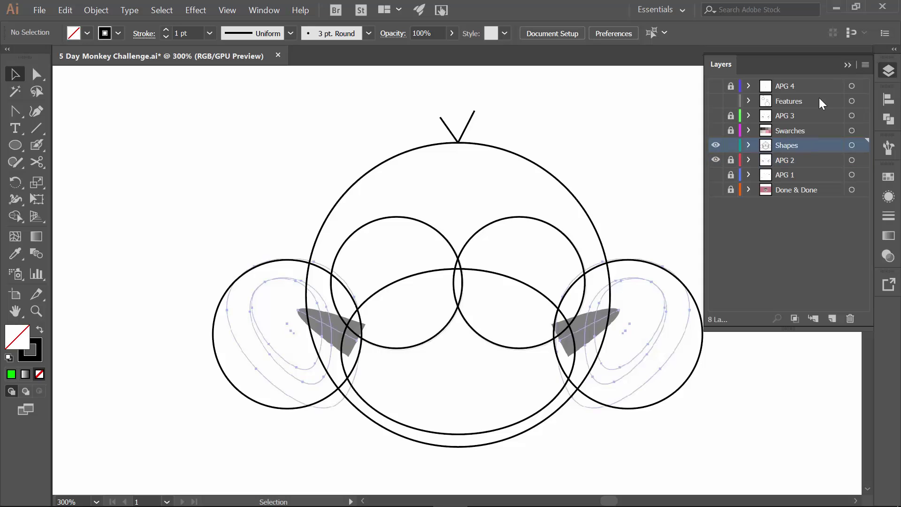
left_click(848, 64)
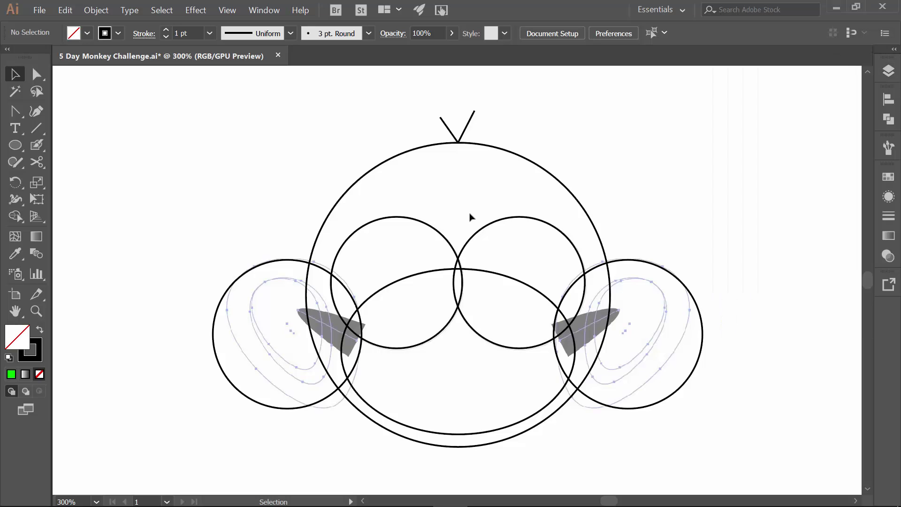
Select the left ear circle and zoom in to 800%, centred on it.
left_click(252, 270)
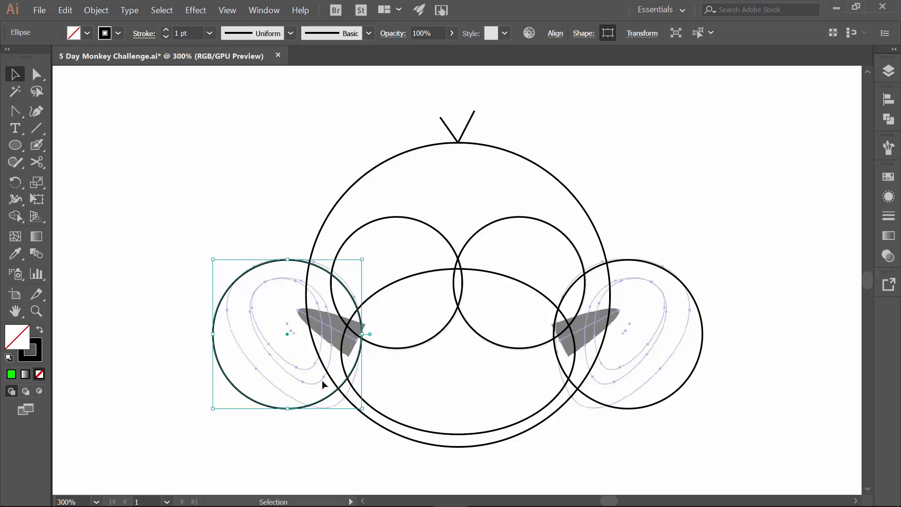
key("z")
left_click_drag(202, 257, 420, 219)
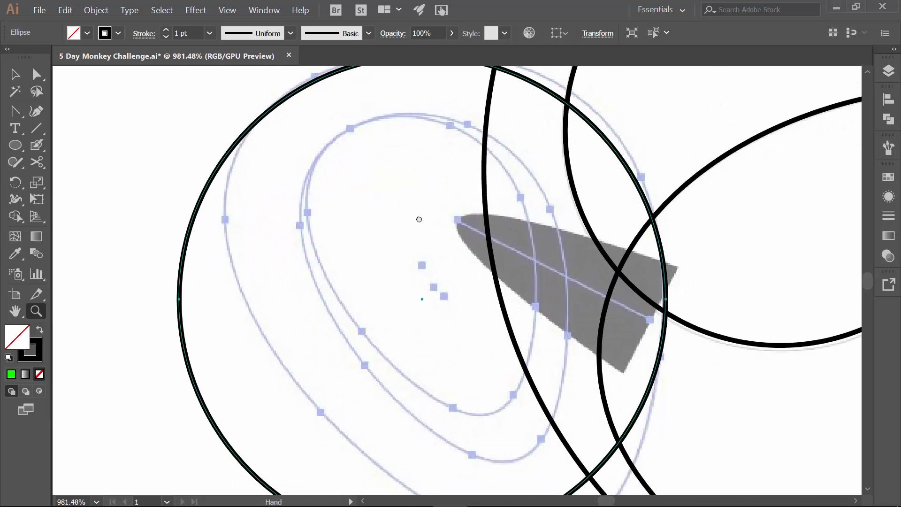
key("ctrl+minus")
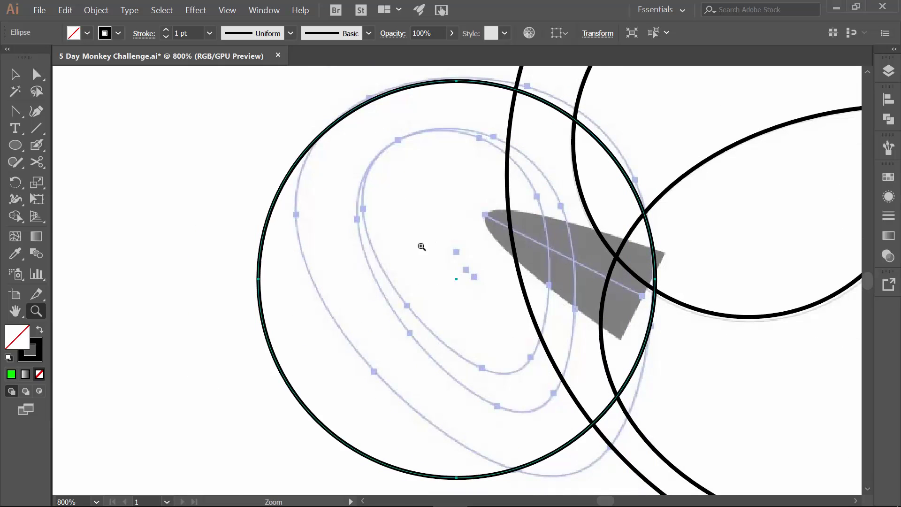
left_click(17, 310)
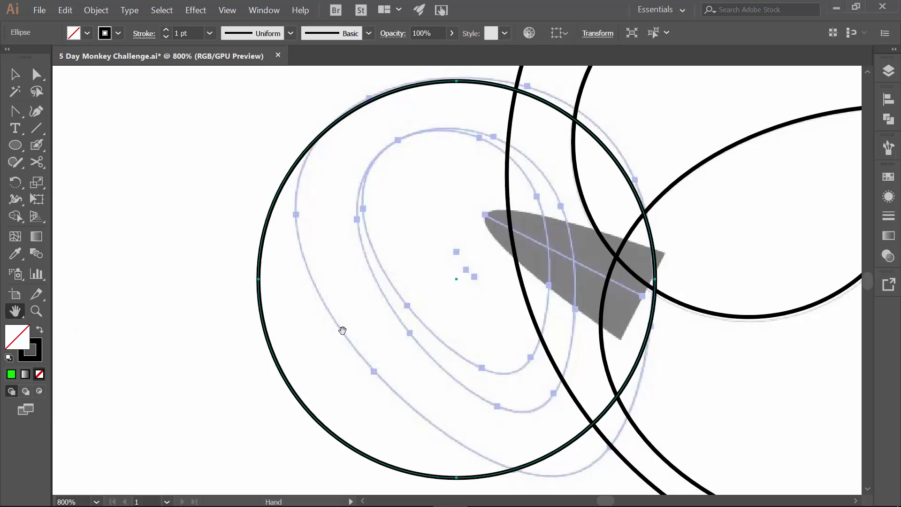
left_click_drag(342, 331, 325, 331)
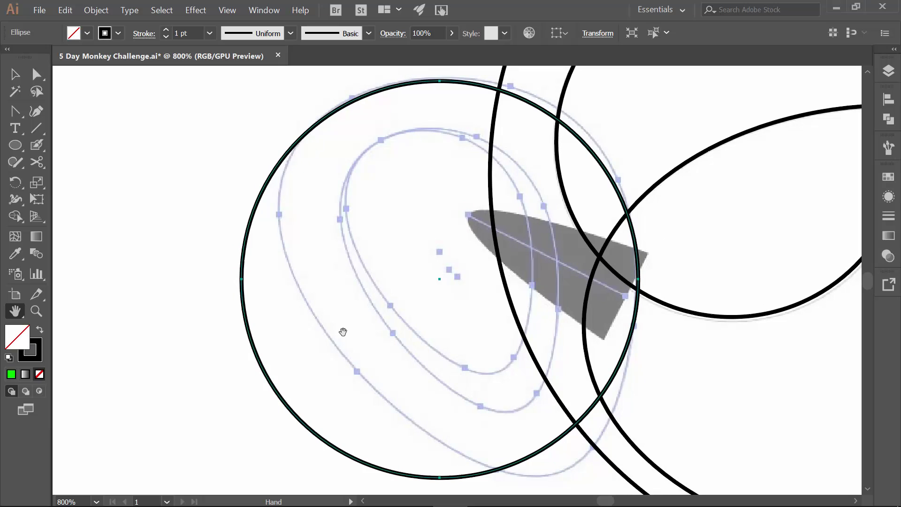
left_click(15, 74)
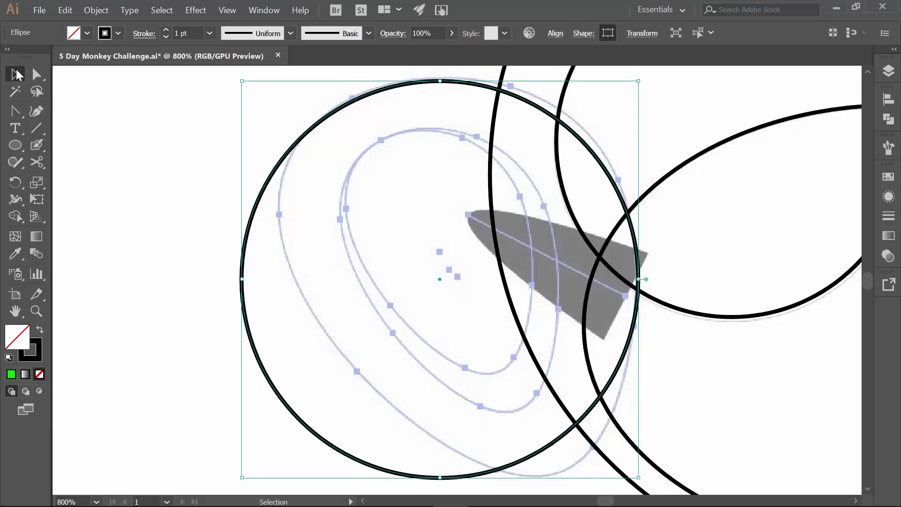
Apply Effect > Warp > Bulge to the left ear circle: Bend 0%, Horizontal -15%, Vertical -25%.
left_click(193, 11)
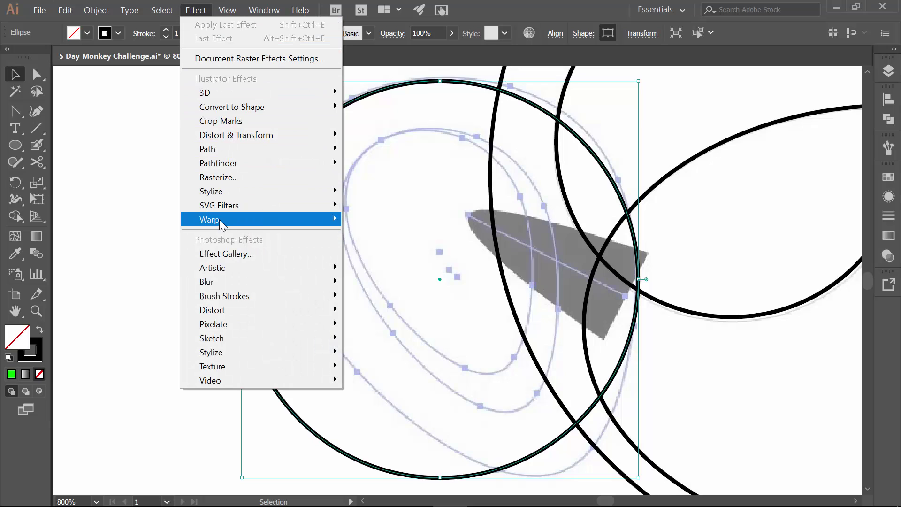
mouse_move(219, 219)
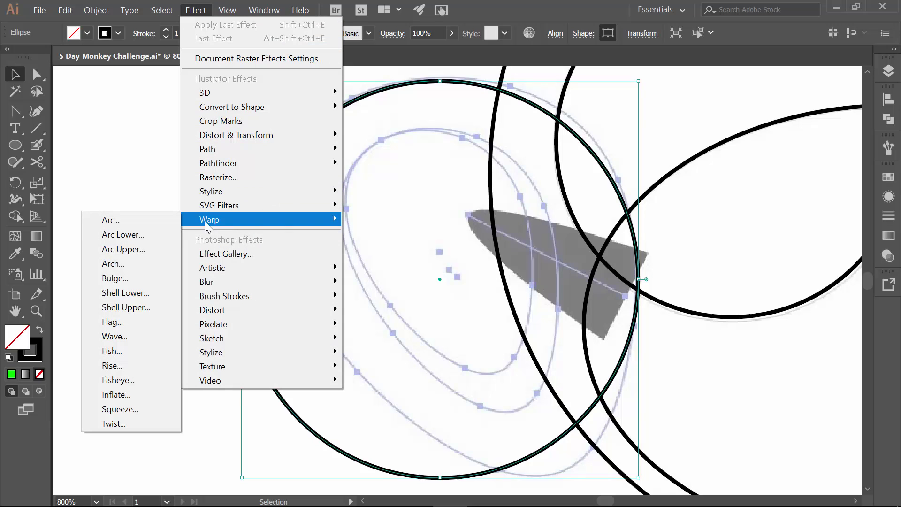
left_click(140, 278)
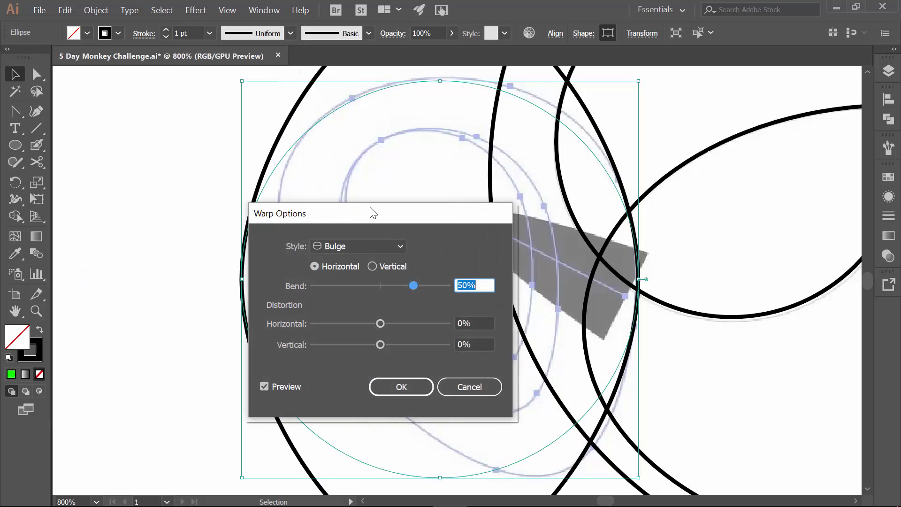
left_click_drag(330, 220, 627, 244)
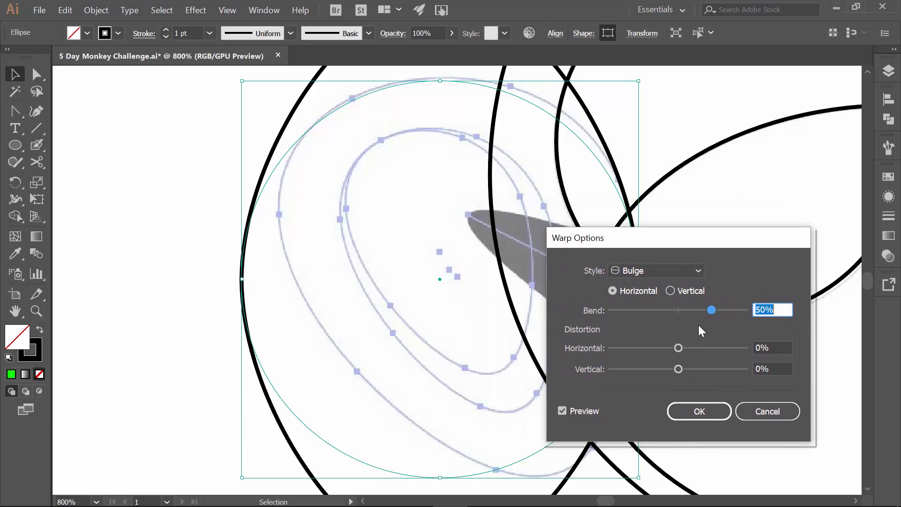
left_click_drag(768, 310, 754, 310)
type("0")
left_click(777, 348)
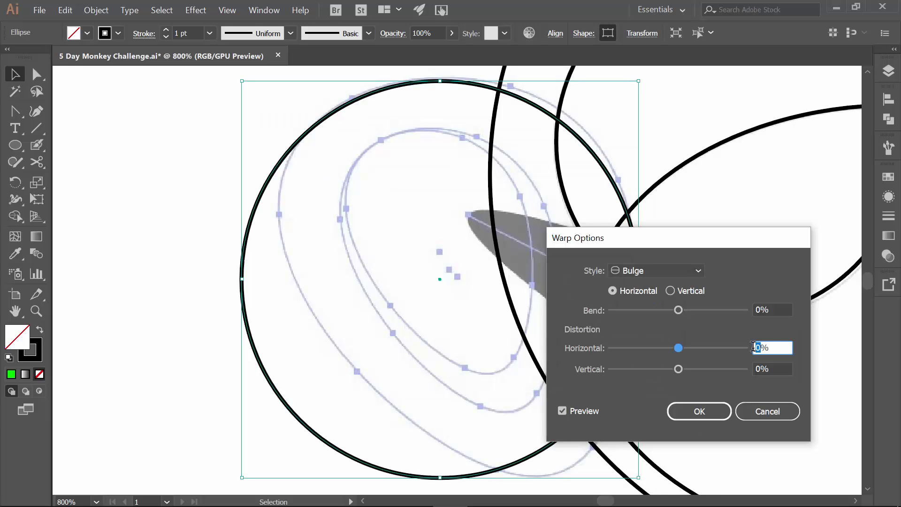
type("-15")
double_click(757, 369)
type("-25")
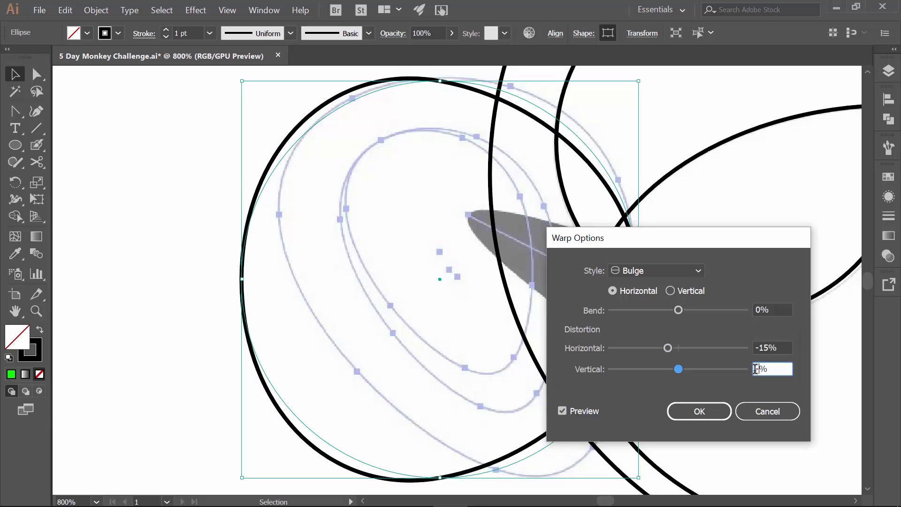
key("Tab")
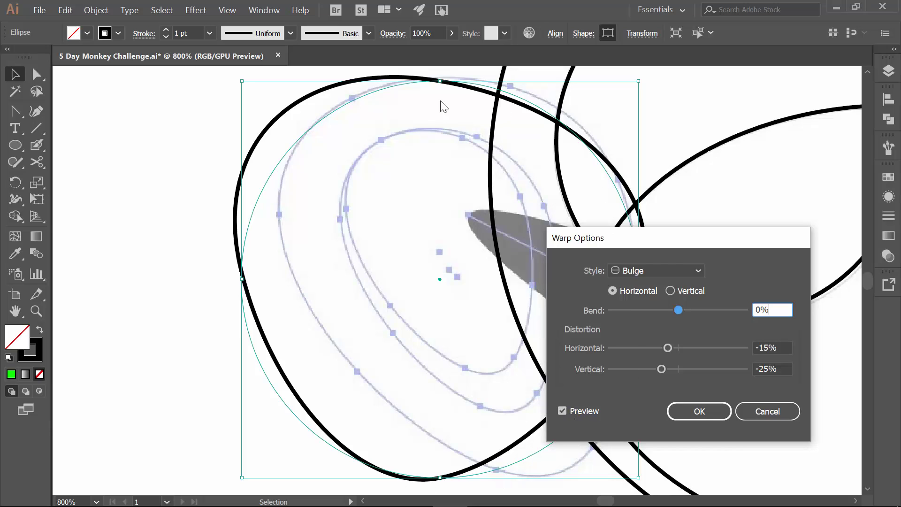
left_click(700, 411)
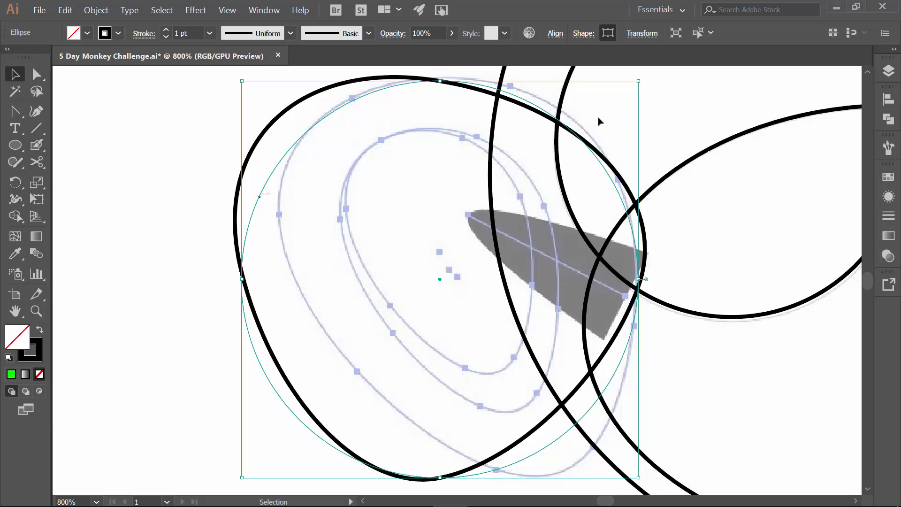
left_click(889, 71)
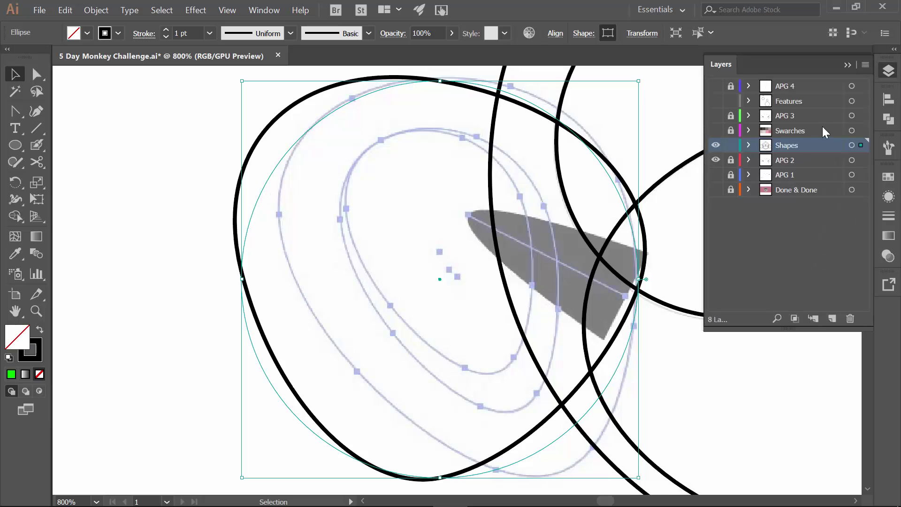
Change the Shapes layer colour from Teal to Magenta in its layer options.
double_click(800, 145)
left_click(443, 230)
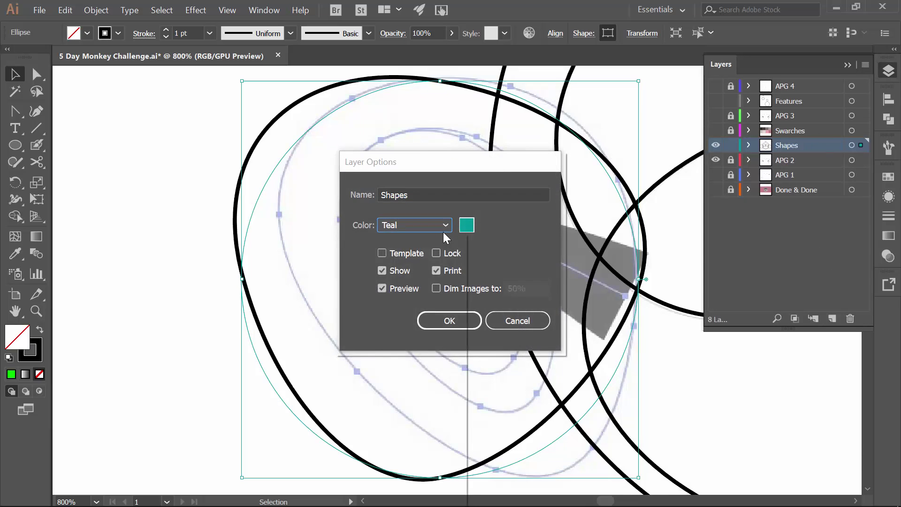
scroll(425, 367, "up", 4)
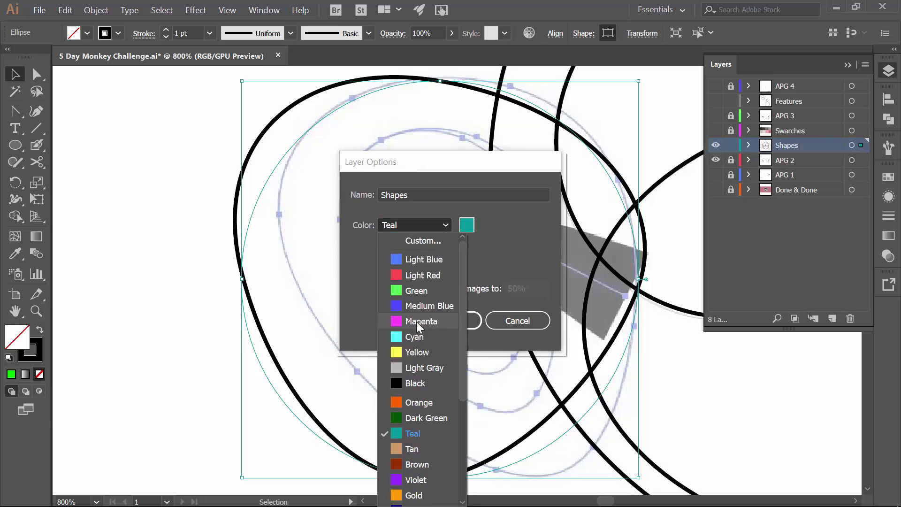
key("Escape")
key("m")
left_click(444, 322)
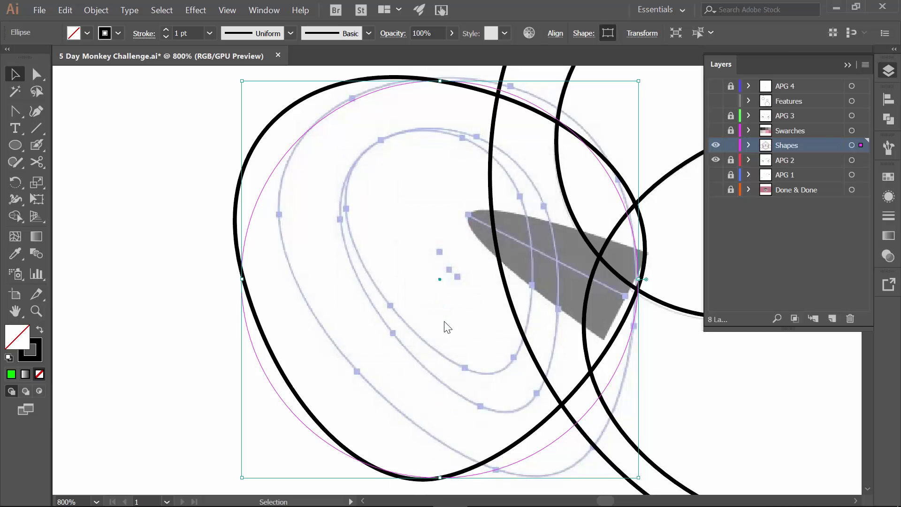
Collapse the Layers and Appearance panels to clear the canvas.
left_click(848, 65)
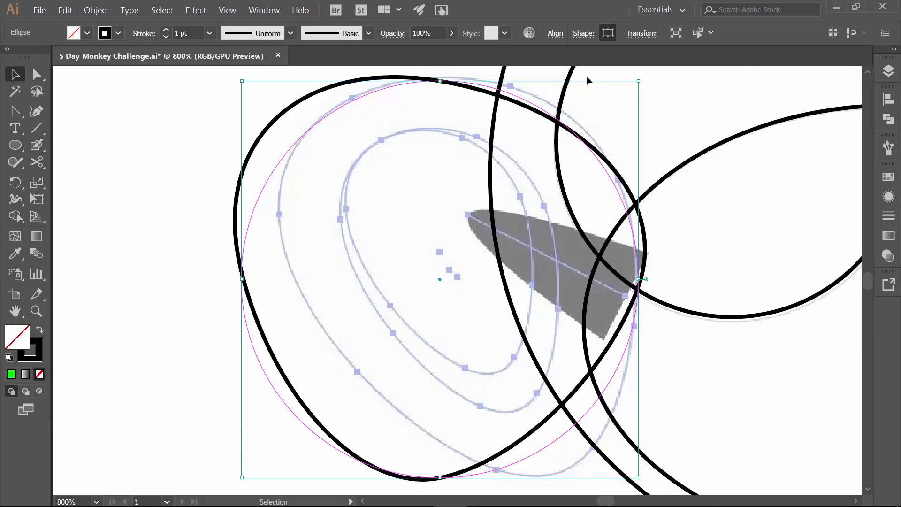
key("alt+o")
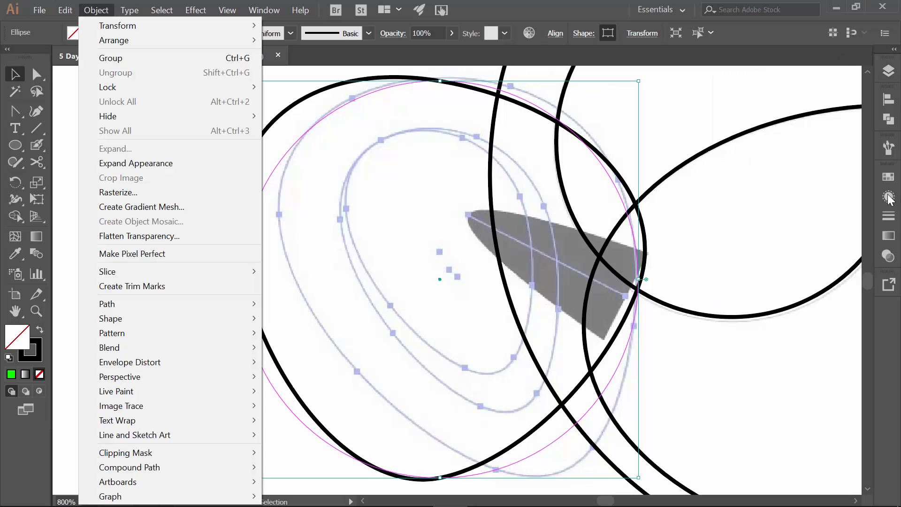
key("Escape")
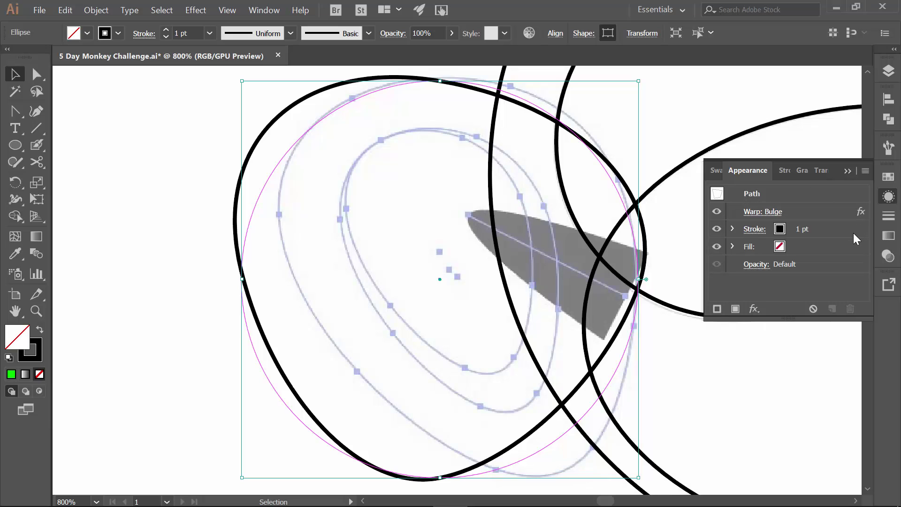
left_click(850, 174)
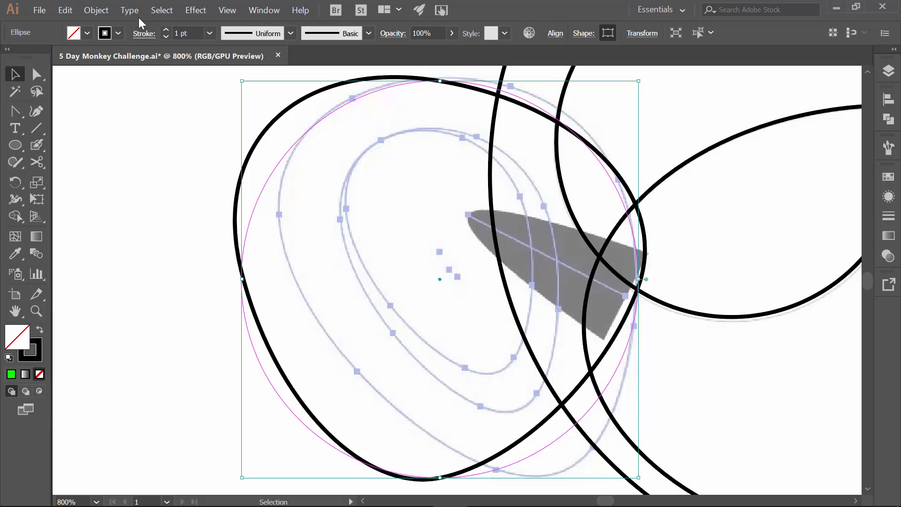
Expand the warped outline's appearance, then narrow, rotate about 17° and resize it to roughly 1.31 × 1.47 in.
left_click(97, 8)
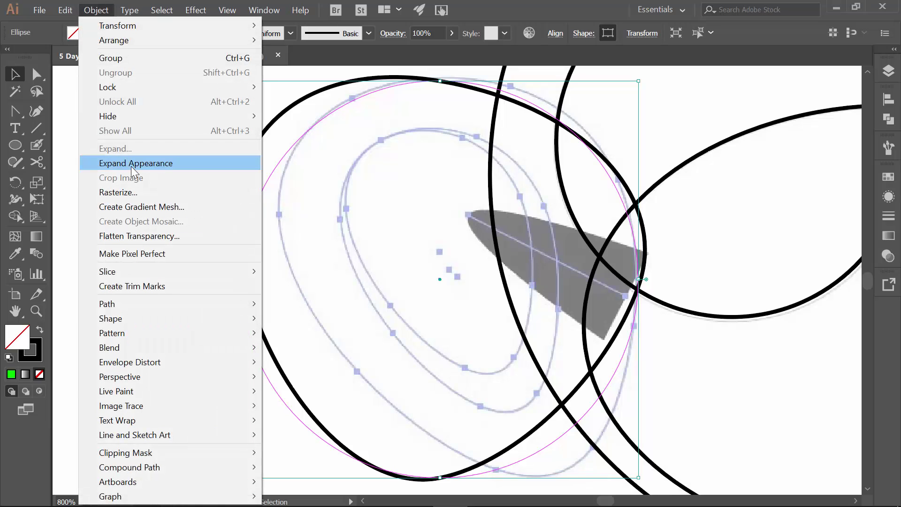
left_click(131, 165)
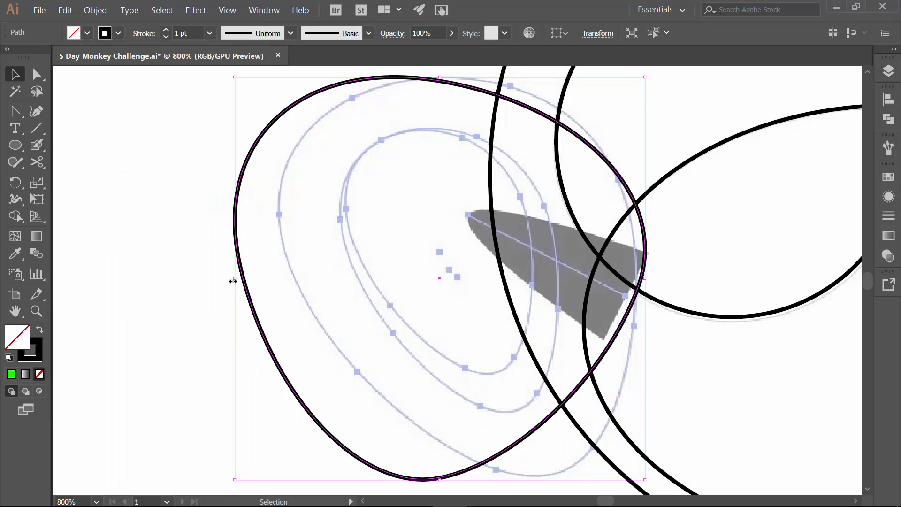
left_click_drag(234, 280, 302, 286)
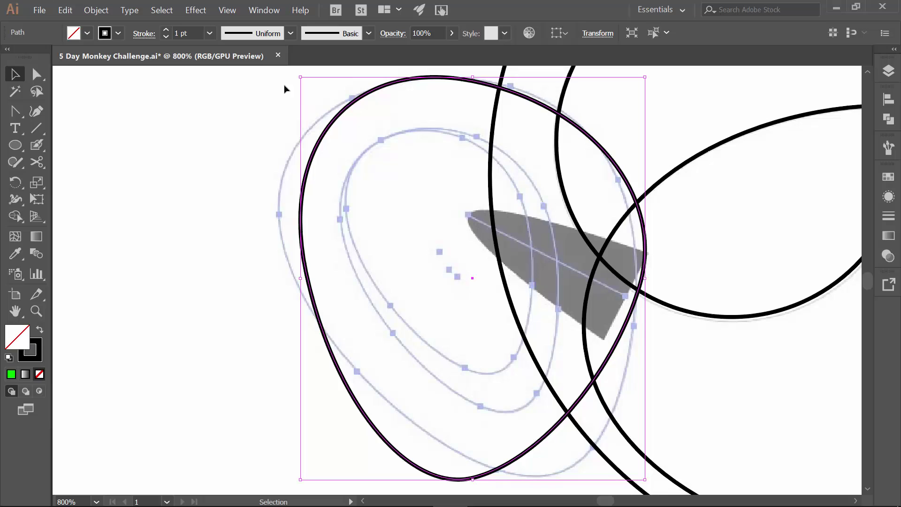
left_click_drag(295, 75, 204, 176)
key("Right")
key("Right")
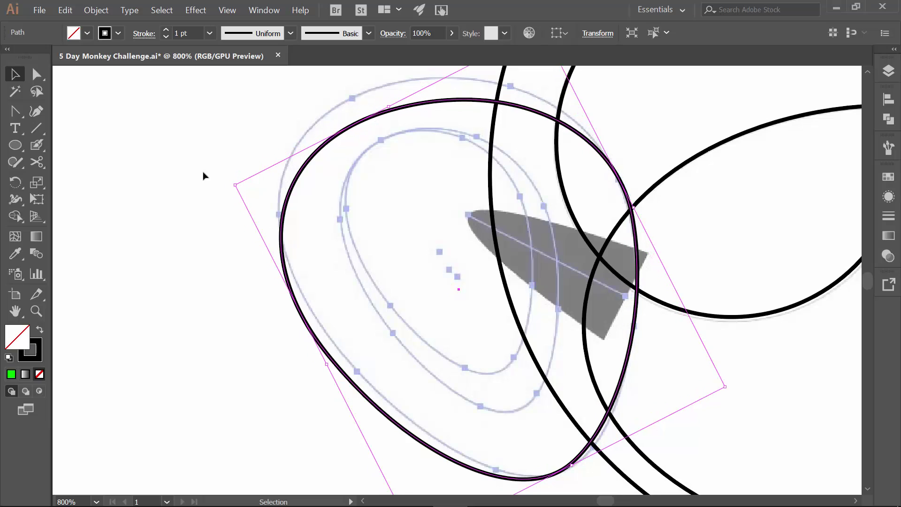
key("Right")
key("Right")
key("Down")
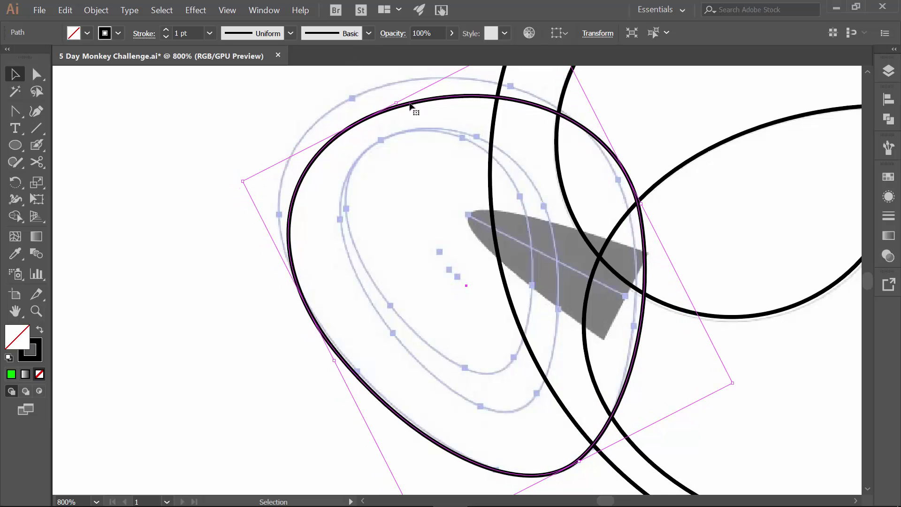
left_click_drag(398, 102, 386, 83)
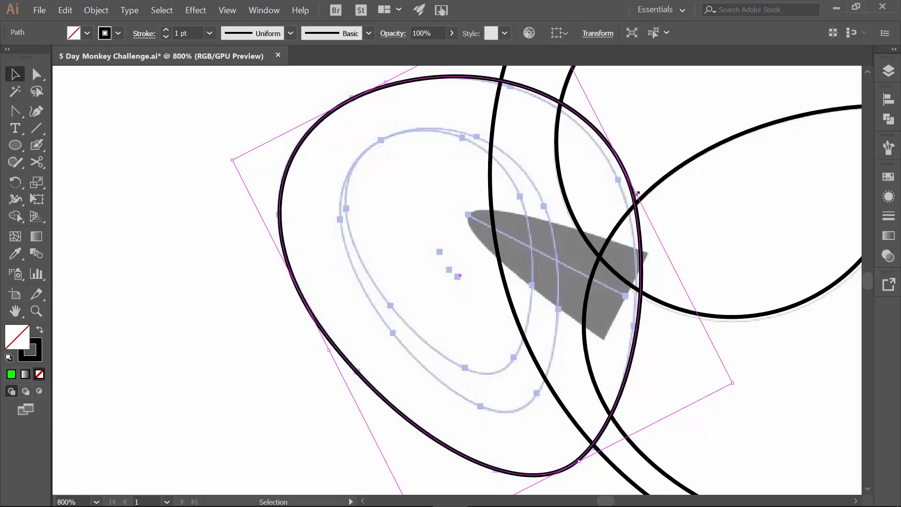
left_click_drag(637, 194, 629, 199)
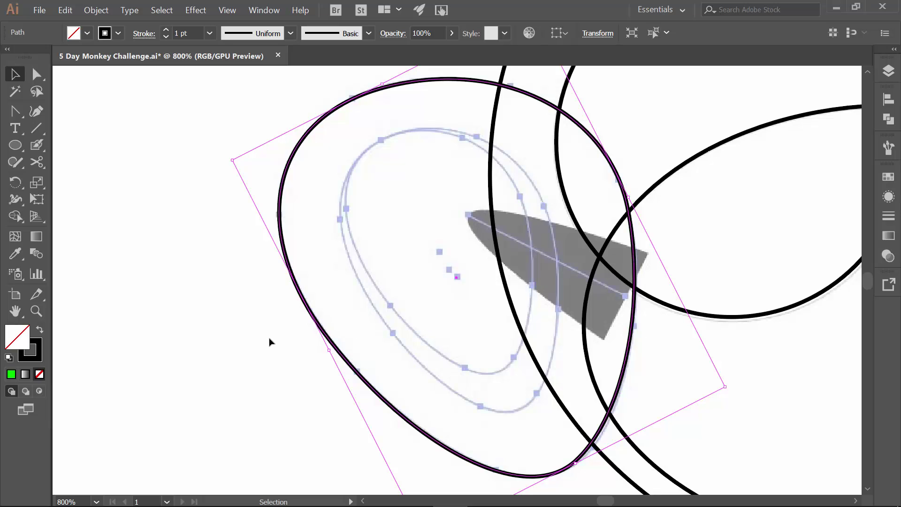
Paste a copy of the outline in front and shrink it to about 0.85 × 1.03 in.
key("a")
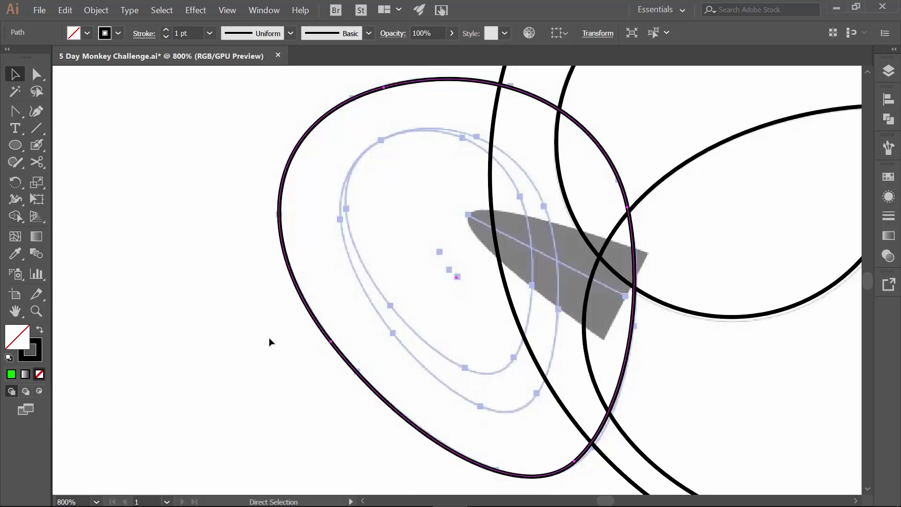
key("v")
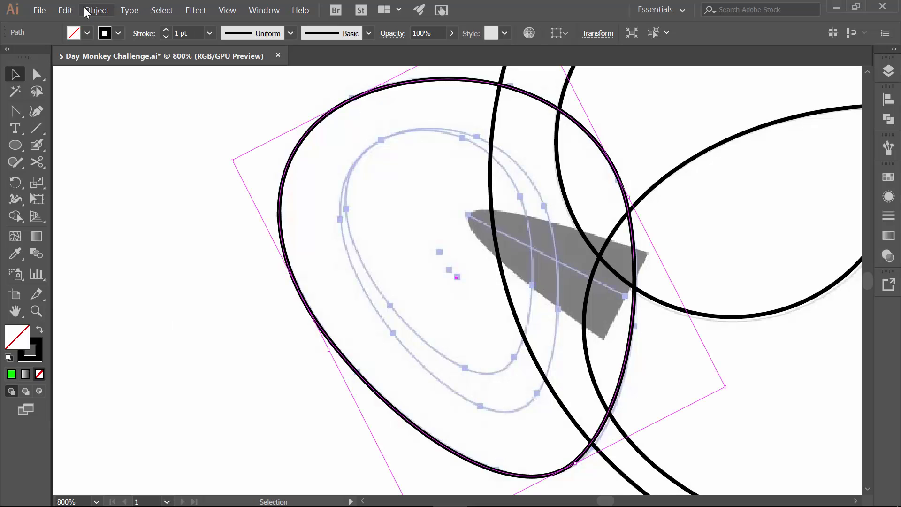
left_click(65, 10)
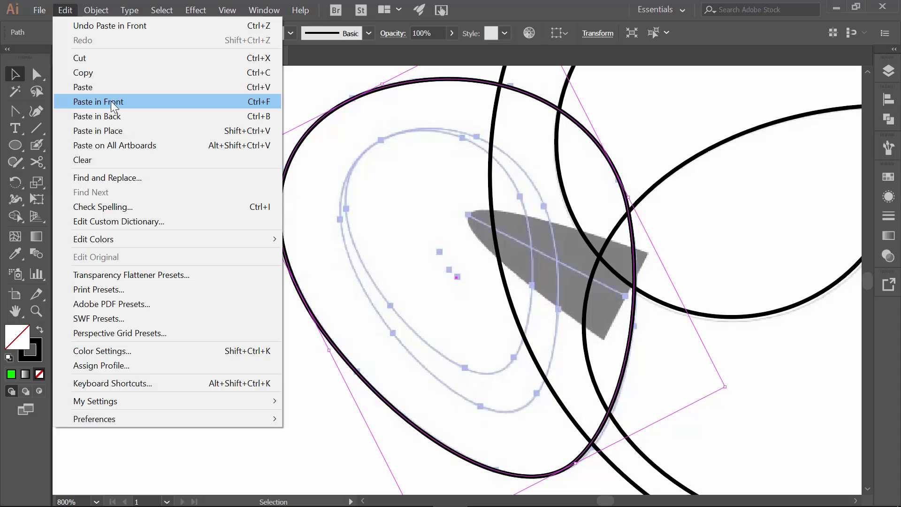
left_click(342, 87)
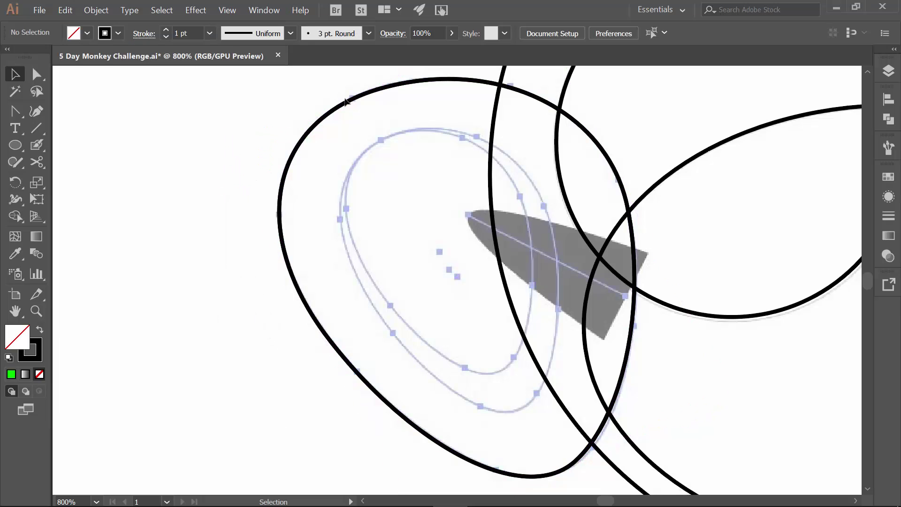
left_click(346, 104)
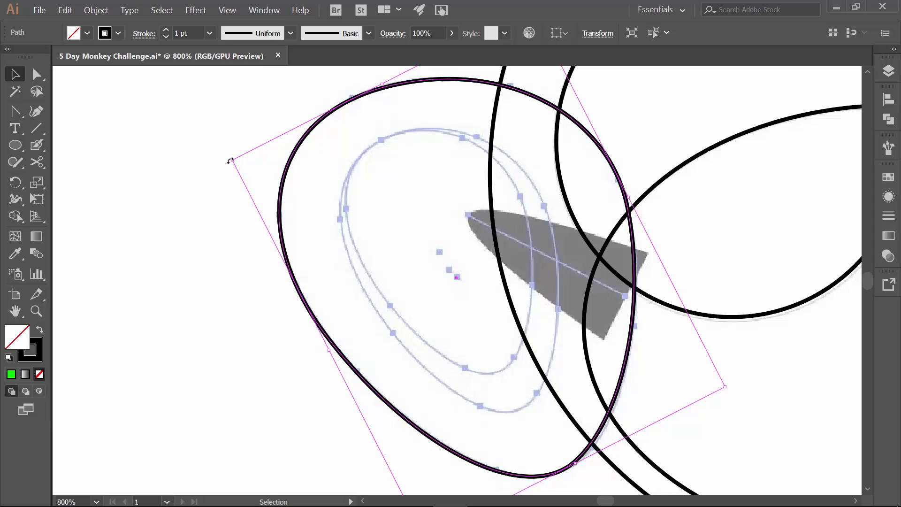
key("shift")
left_click_drag(234, 162, 306, 185)
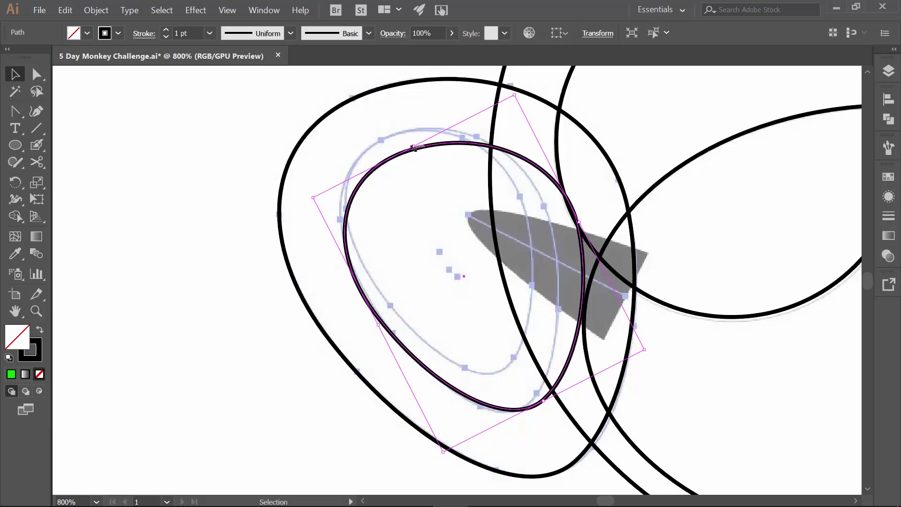
left_click_drag(413, 146, 398, 135)
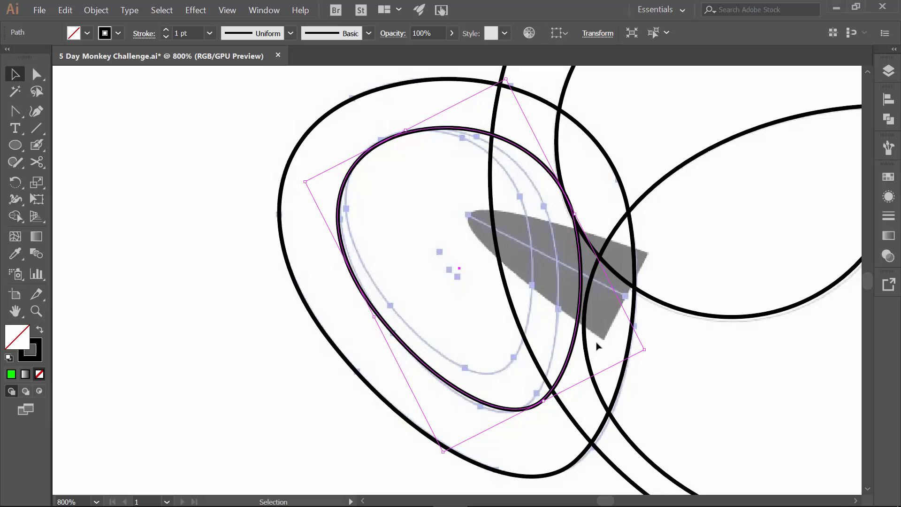
left_click_drag(574, 214, 553, 215)
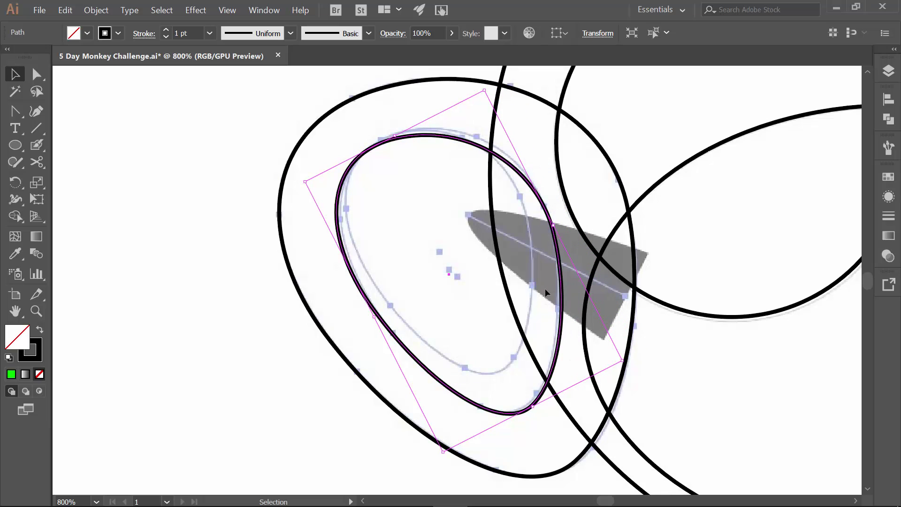
key("a")
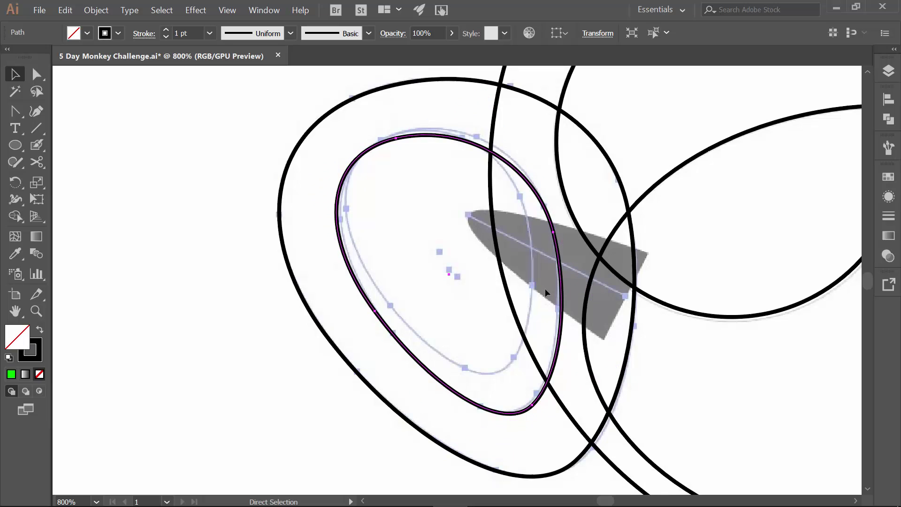
Pull the innermost ring's right, bottom and left edges in to about 0.69 × 0.86 in.
key("v")
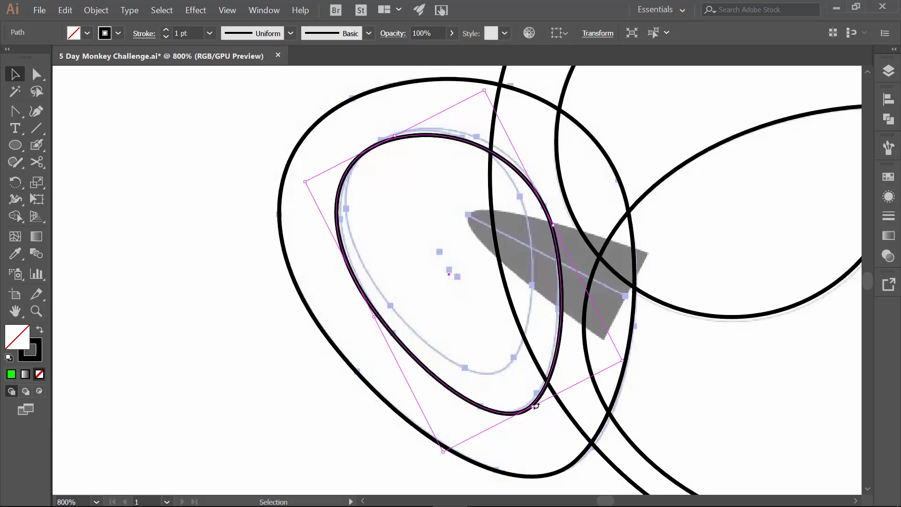
left_click_drag(555, 225, 536, 225)
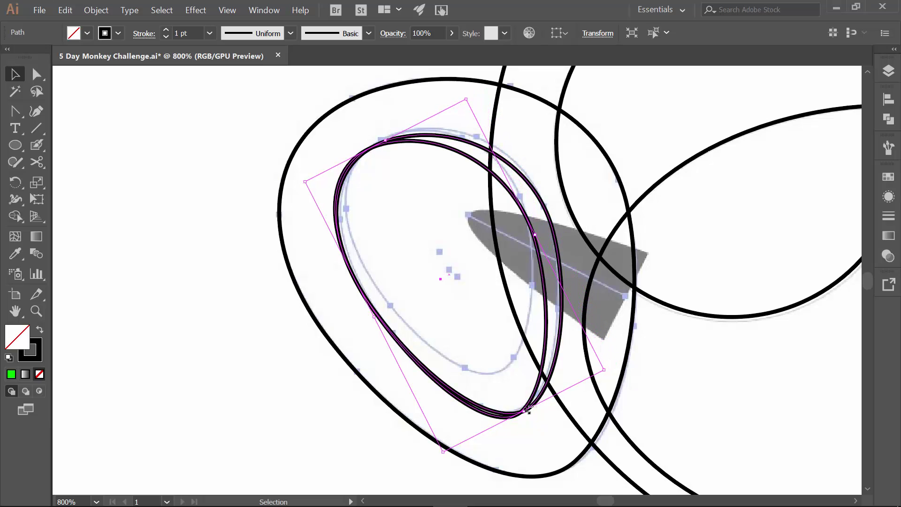
left_click_drag(524, 412, 508, 366)
left_click_drag(366, 297, 376, 296)
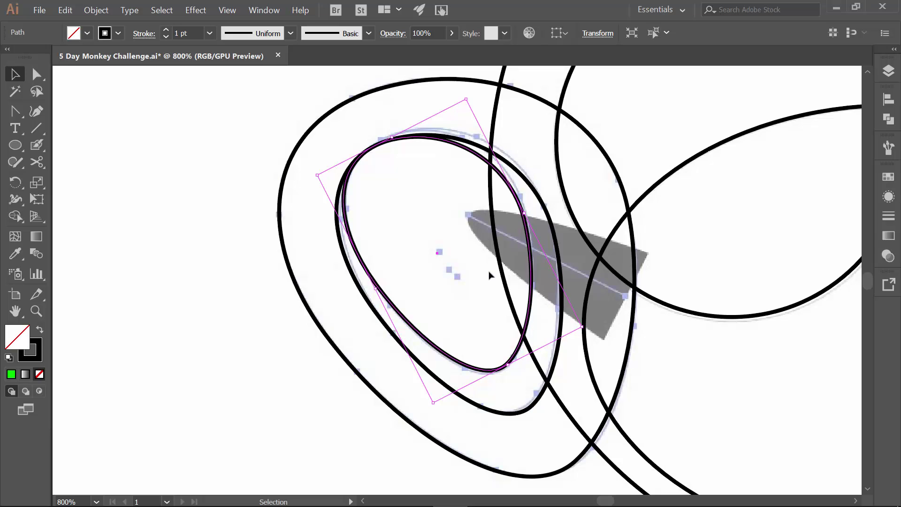
left_click(242, 351)
left_click(39, 125)
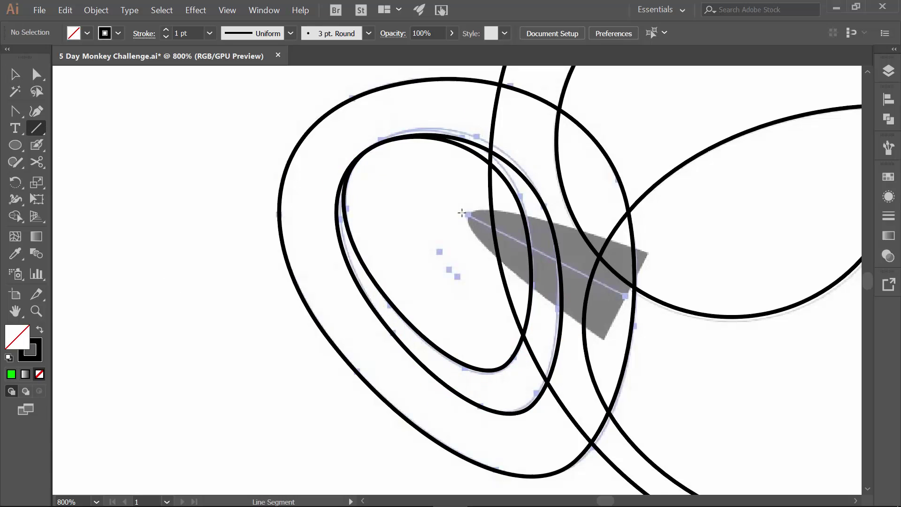
Draw a diagonal line along the grey guide shape, nudging its start slightly past the tip.
left_click_drag(463, 213, 626, 297)
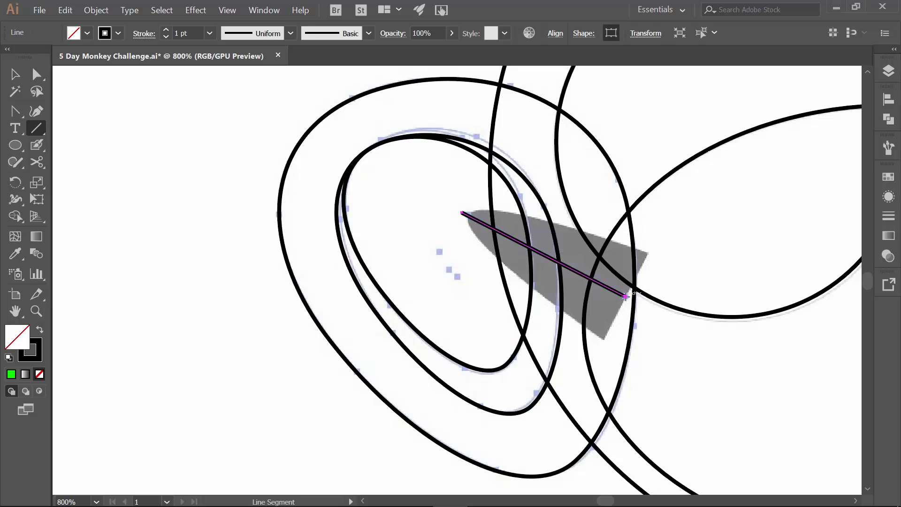
key("a")
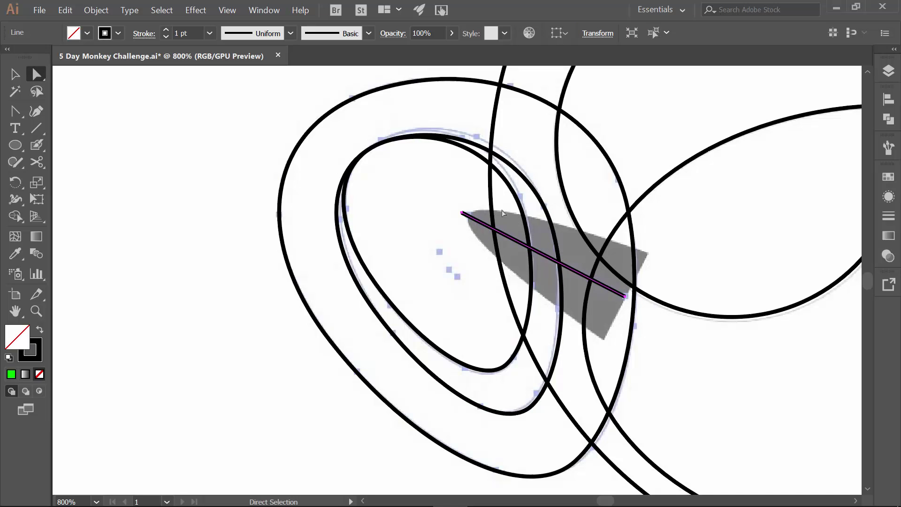
left_click(462, 214)
key("Left")
key("Left")
key("Left")
key("Left")
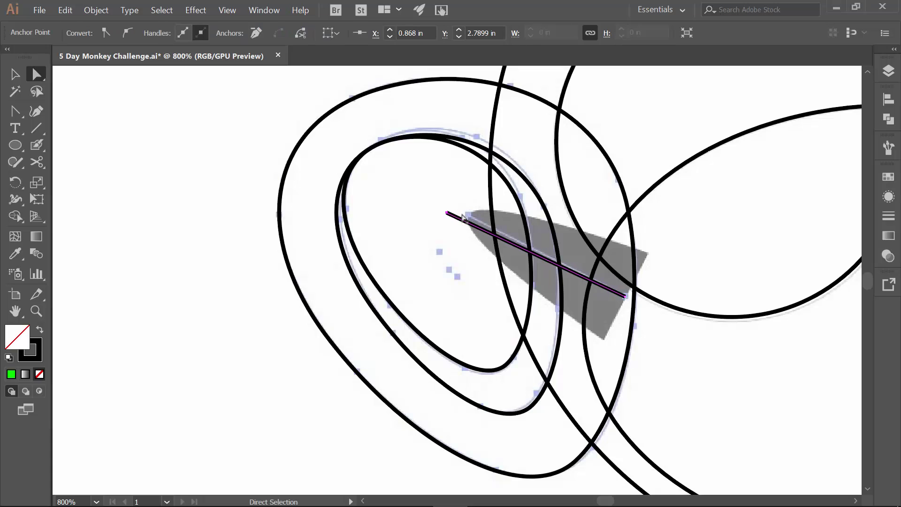
key("Down")
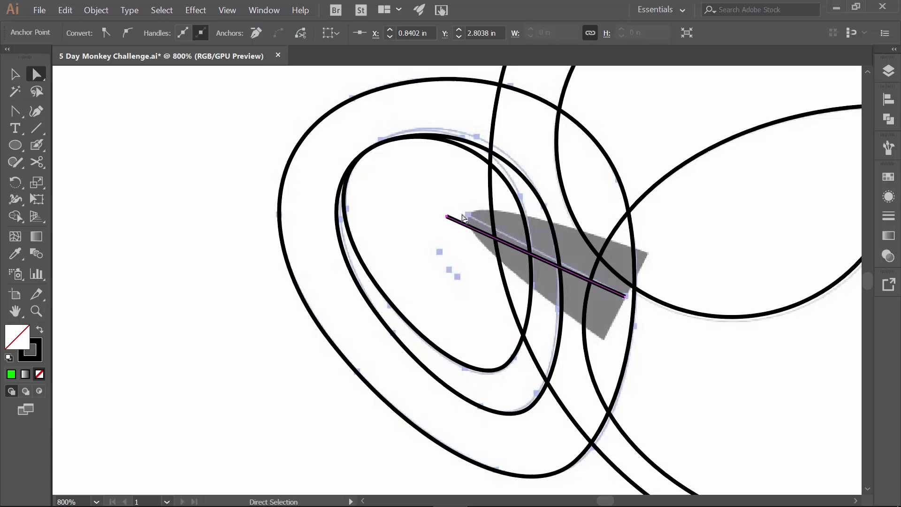
key("v")
left_click(239, 181)
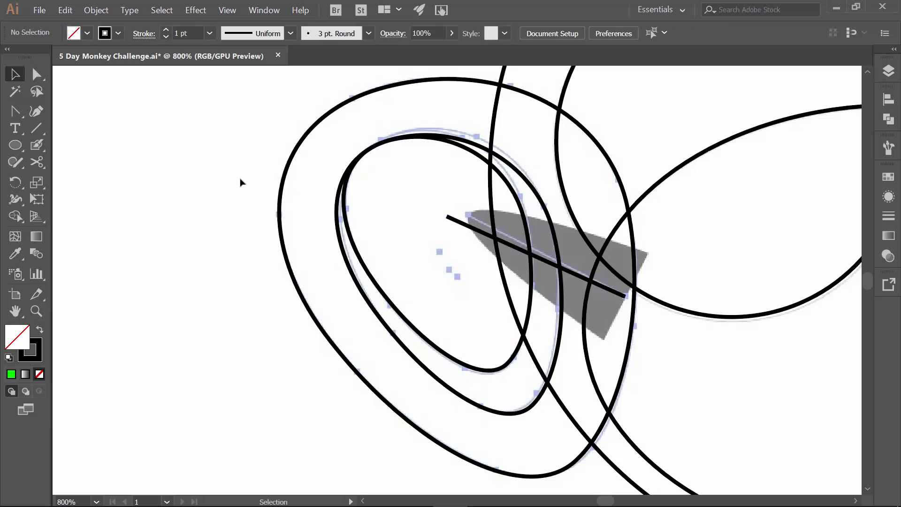
Load the Cartoon Brushes Tinted library from Desktop > Brushes via Other Library.
left_click(889, 148)
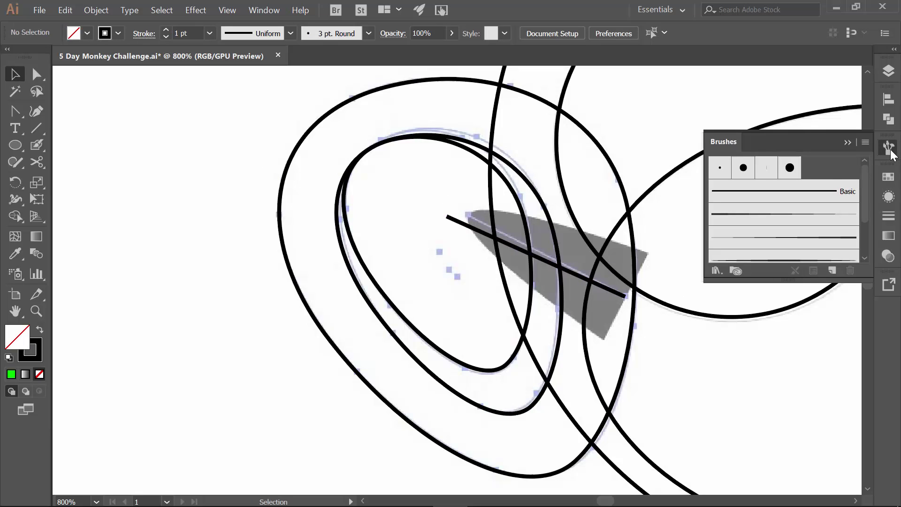
left_click(715, 271)
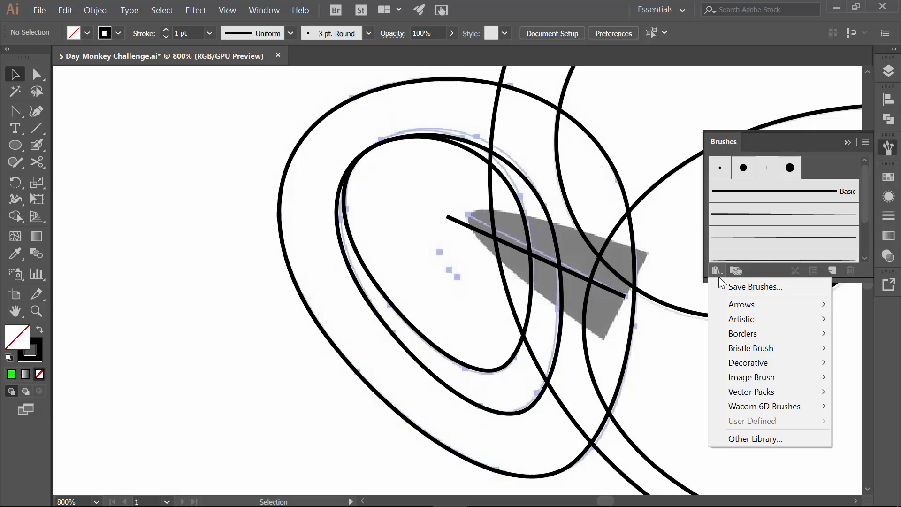
left_click(740, 440)
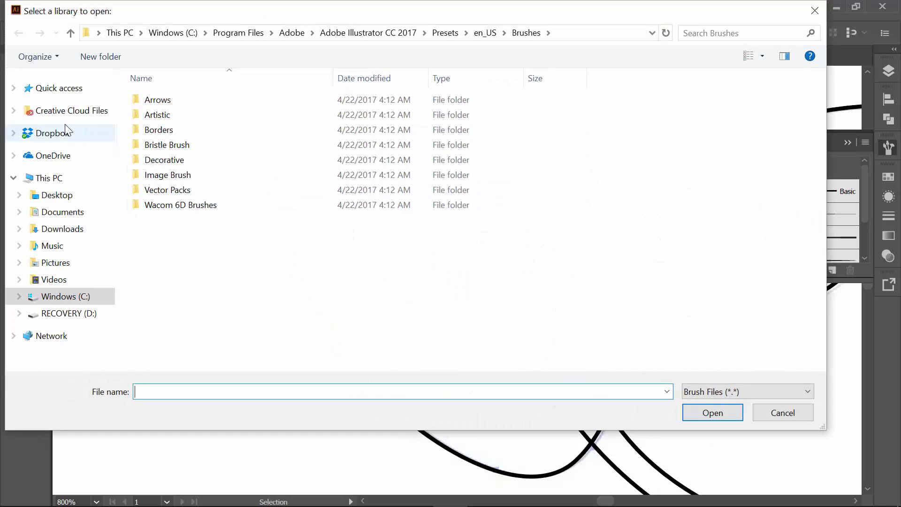
left_click(61, 201)
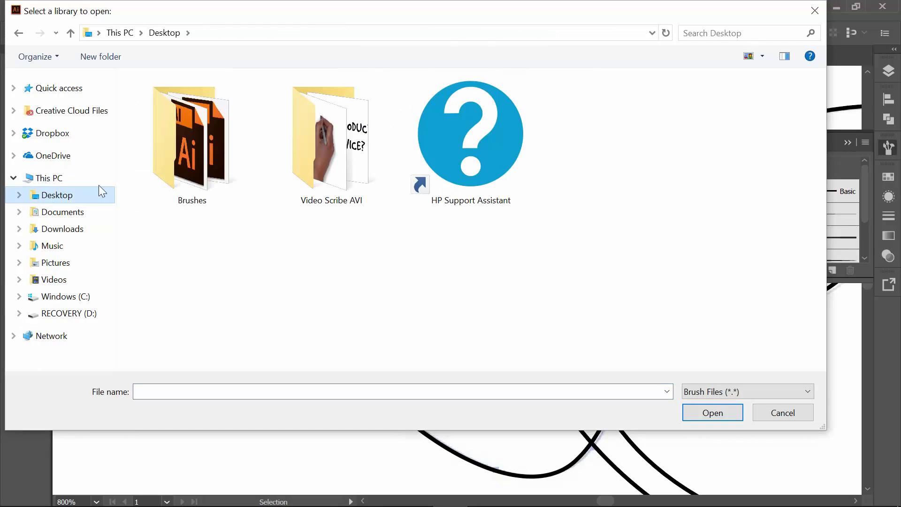
double_click(205, 150)
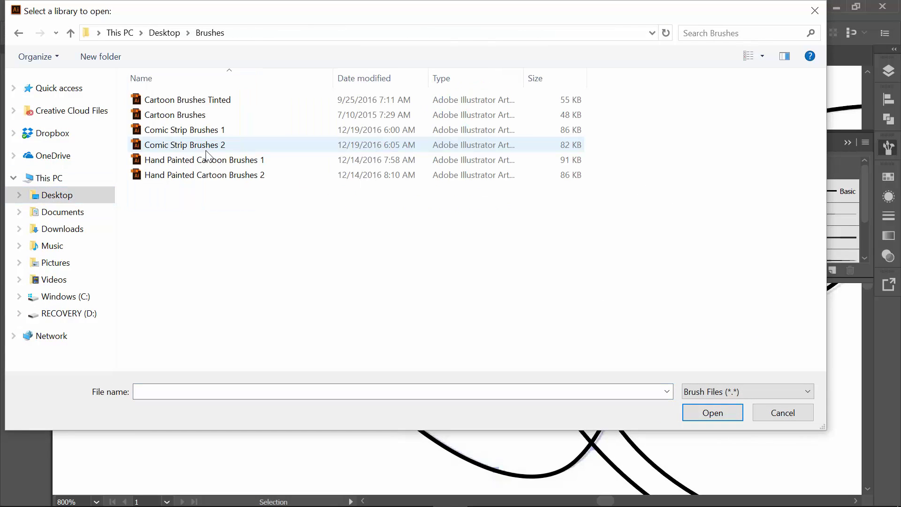
left_click(202, 101)
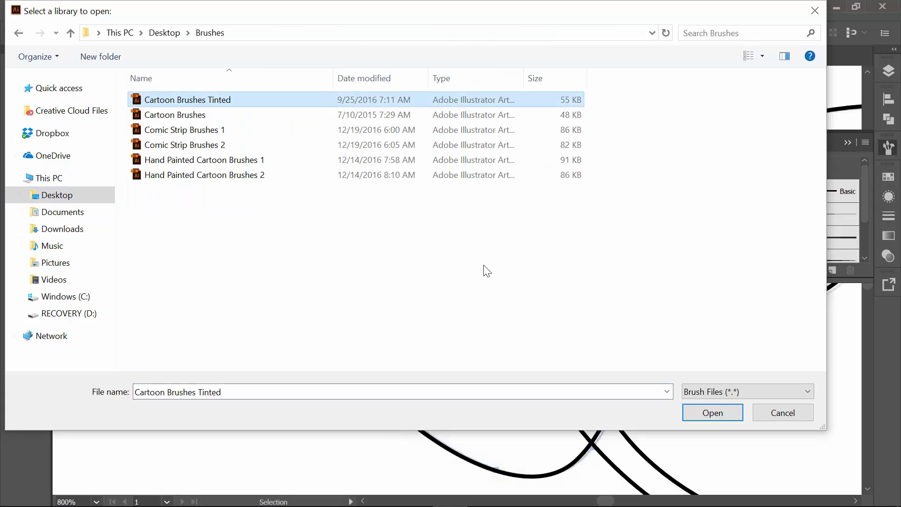
left_click(713, 414)
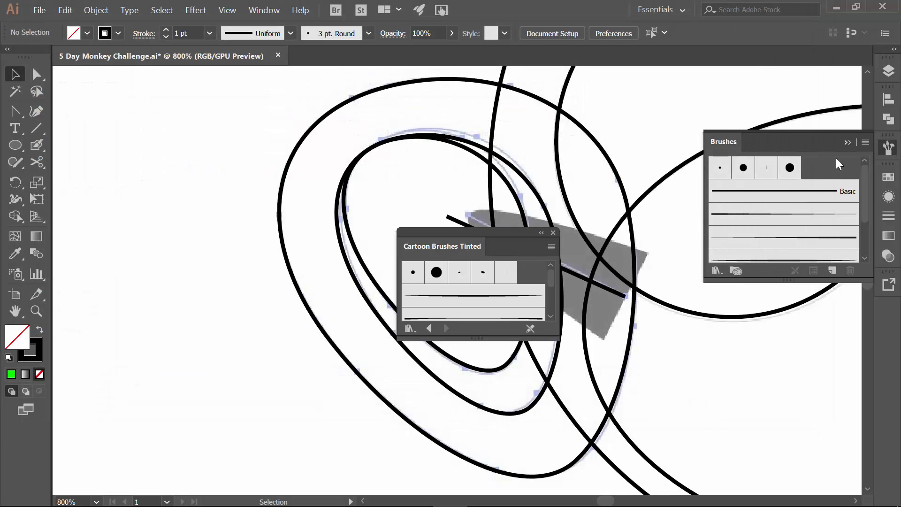
Collapse the Brushes panel, then move and enlarge the Cartoon Brushes Tinted panel.
left_click(847, 143)
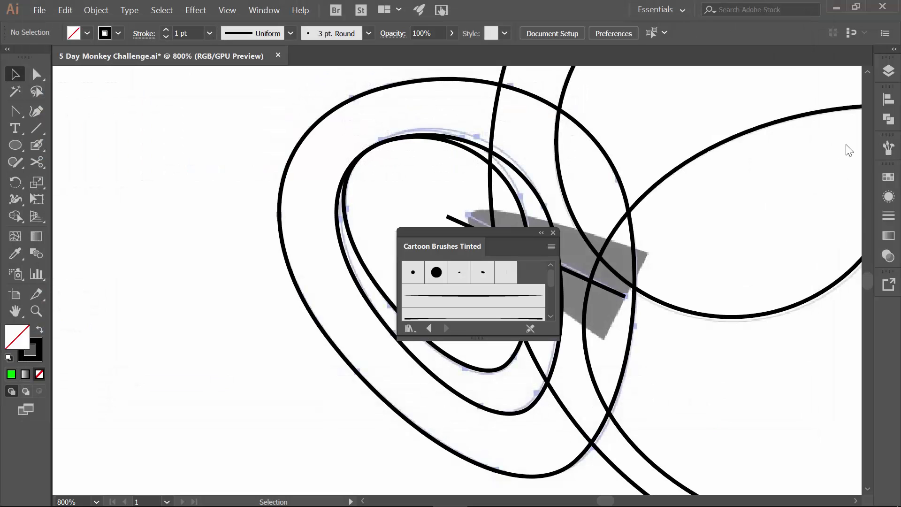
left_click_drag(477, 231, 746, 92)
left_click_drag(745, 200, 748, 303)
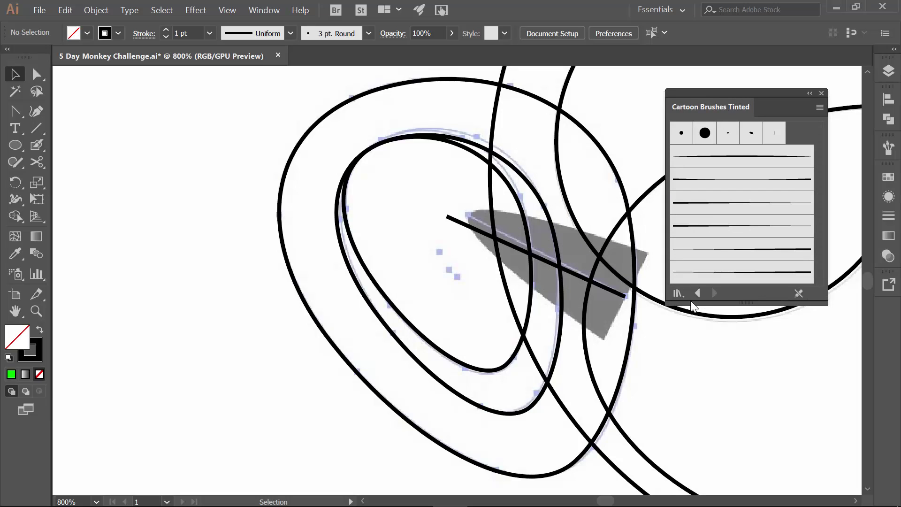
Give the diagonal line a tapered cartoon brush stroke at 12 pt weight.
left_click(615, 292)
left_click(722, 255)
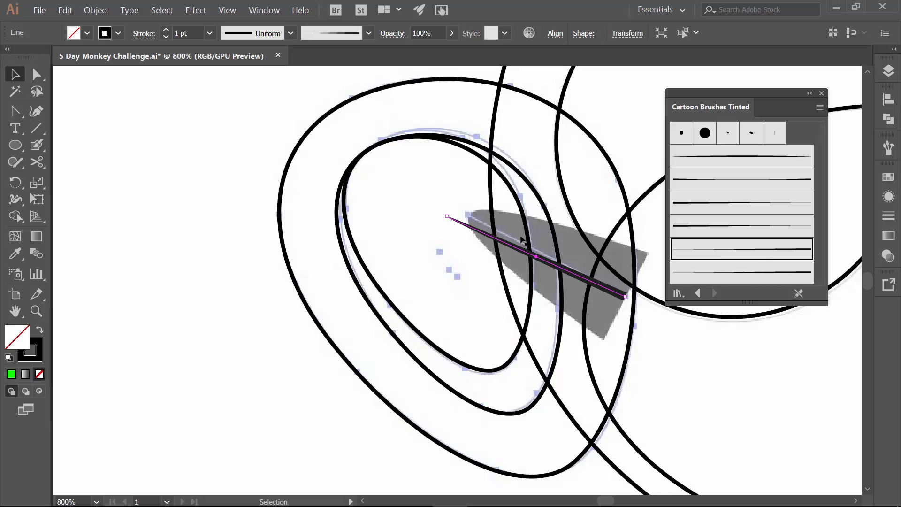
left_click(164, 30)
left_click(165, 30)
left_click(164, 29)
left_click(165, 29)
left_click(164, 29)
left_click(164, 29)
left_click(165, 29)
left_click(164, 30)
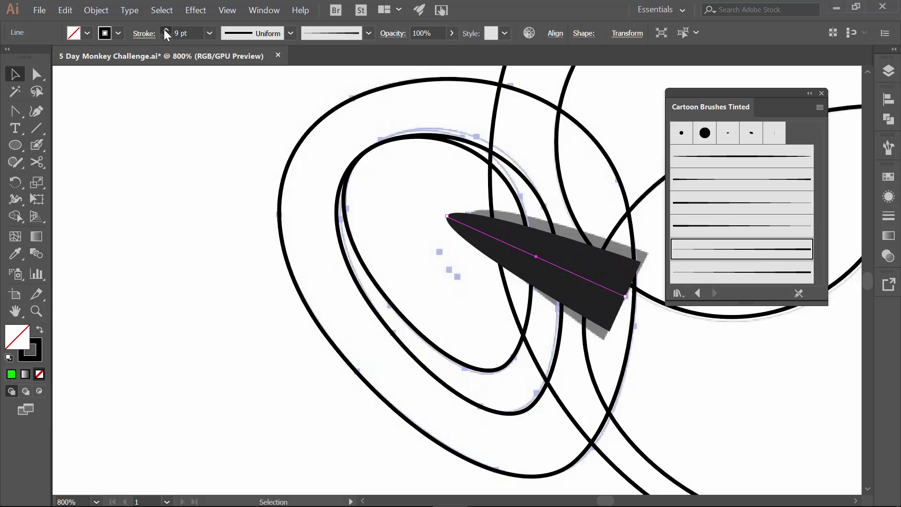
left_click(164, 29)
left_click(164, 30)
left_click(164, 29)
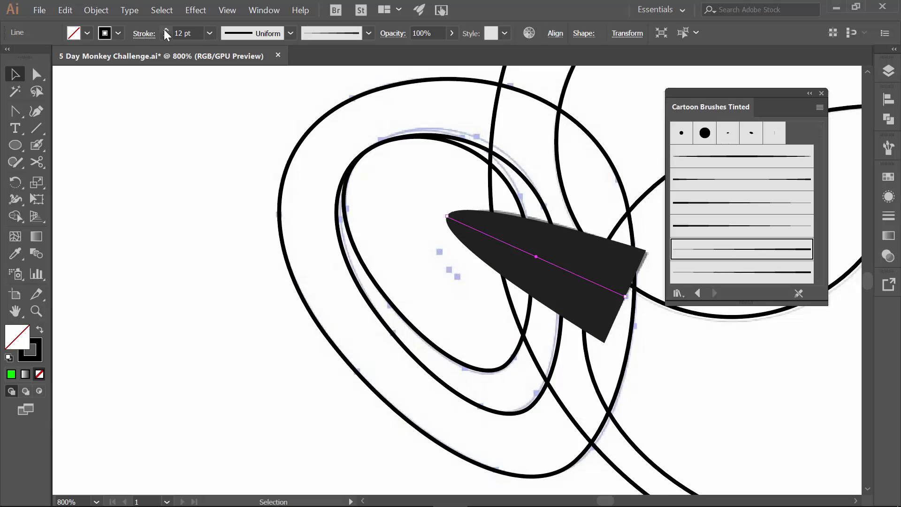
mouse_move(717, 103)
left_mouse_down()
mouse_move(796, 141)
mouse_move(890, 166)
left_mouse_up()
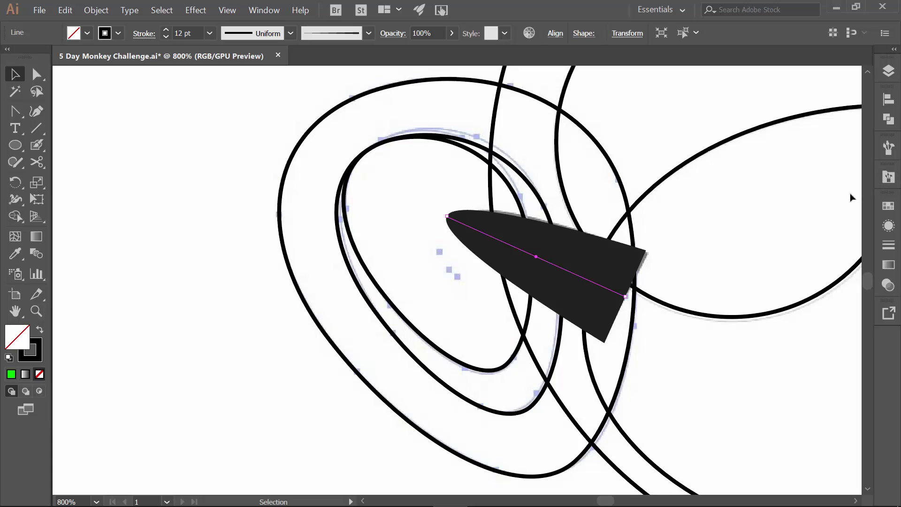
Zoom to 400% and select the three left ear paths plus its brushed line.
key("ctrl")
key("ctrl+0")
key("ctrl+equal")
key("ctrl+equal")
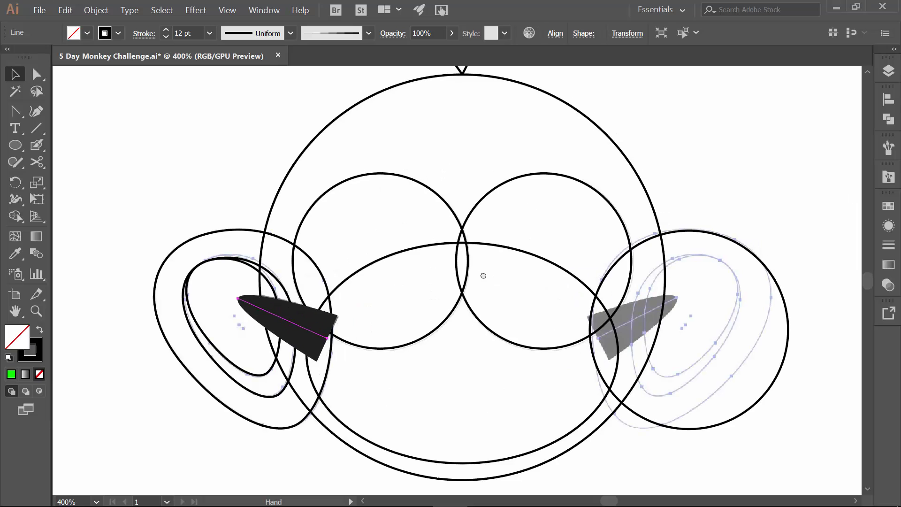
left_click_drag(483, 275, 486, 280)
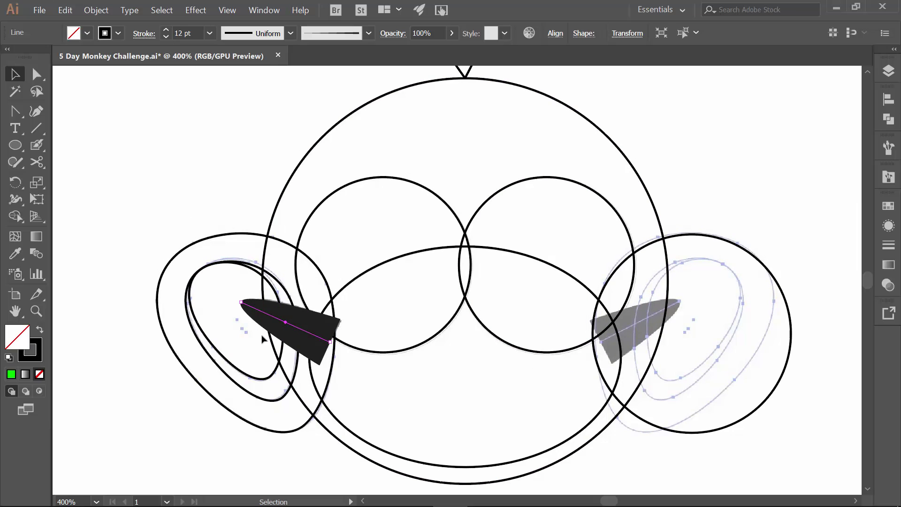
left_click(693, 239, "shift")
left_click(694, 238, "shift")
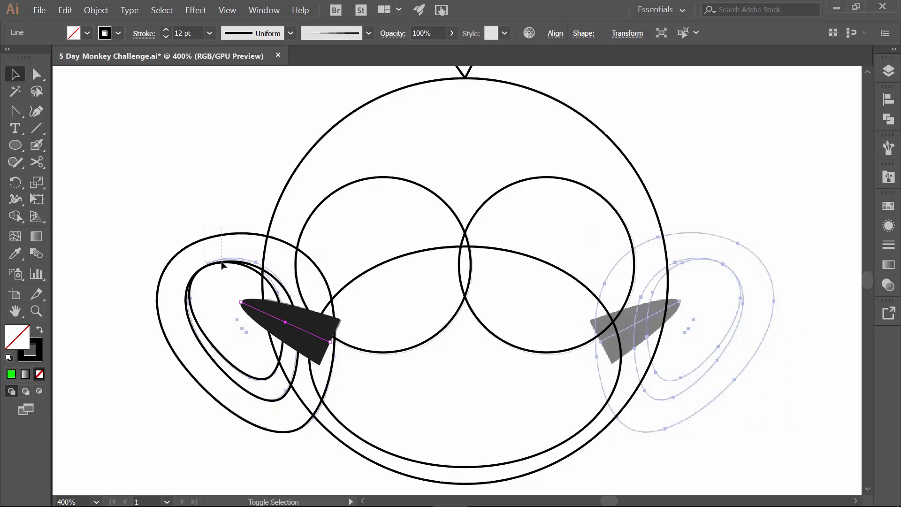
left_click(227, 276, "shift")
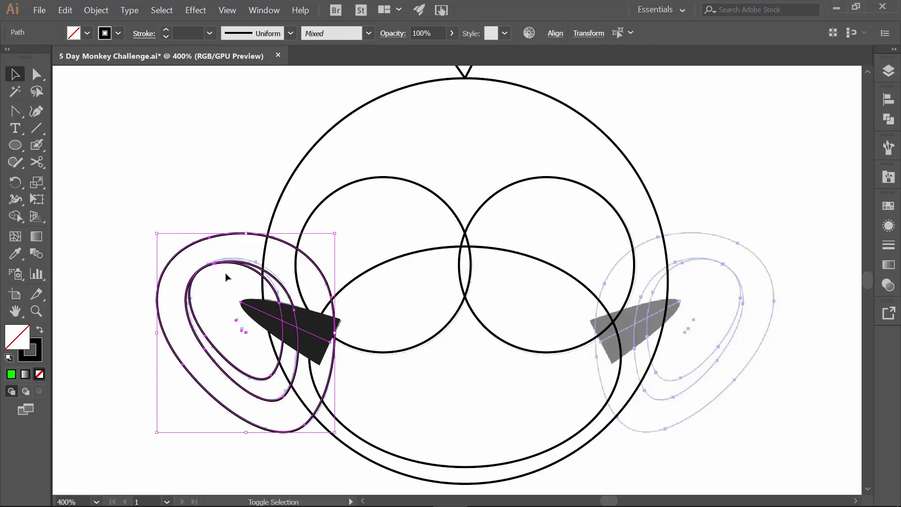
left_click(209, 203)
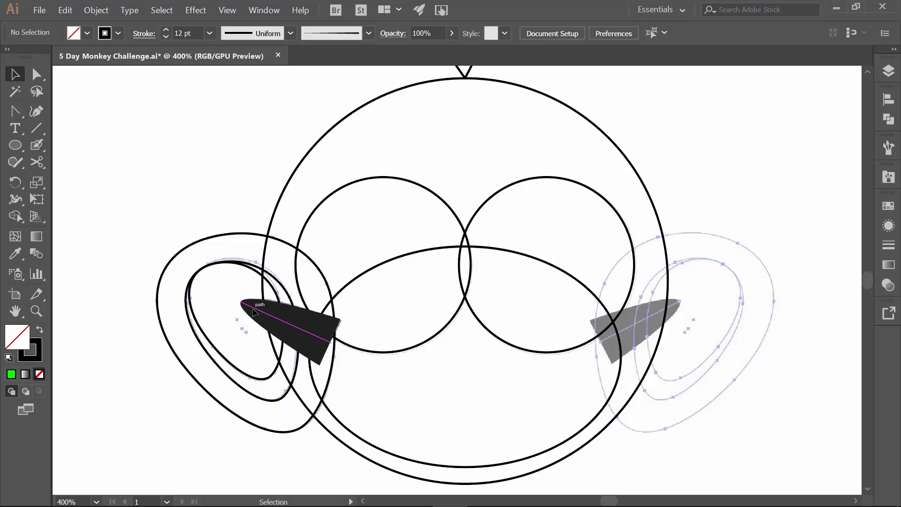
left_click(253, 310)
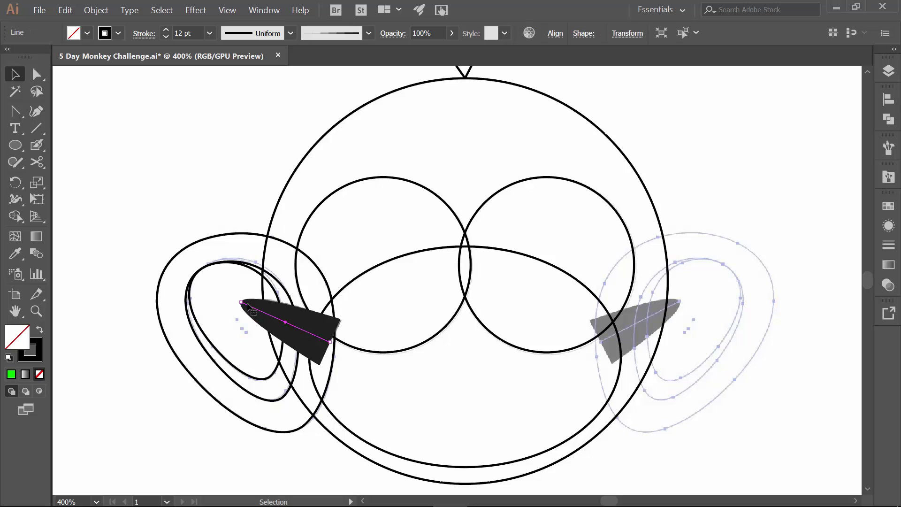
left_click_drag(179, 229, 216, 322)
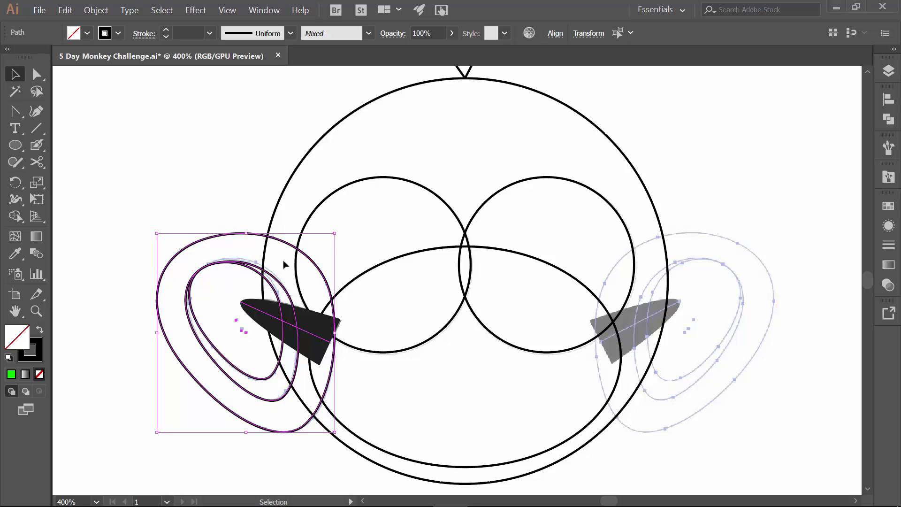
Copy the left ear artwork and paste it in front.
left_click(99, 10)
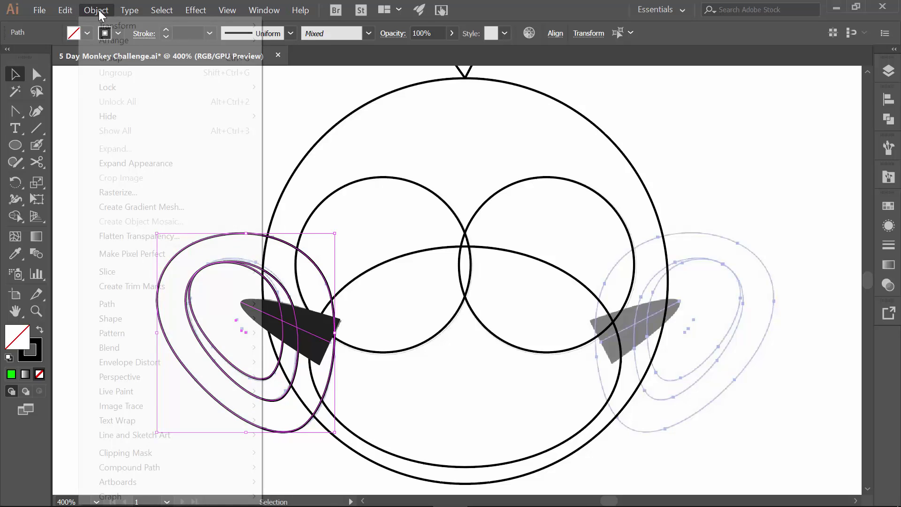
mouse_move(65, 12)
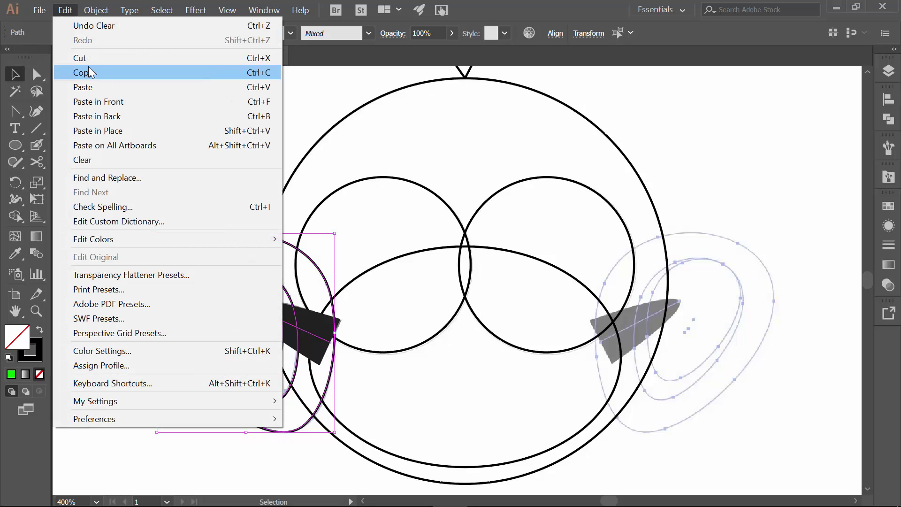
left_click(89, 72)
left_click(65, 10)
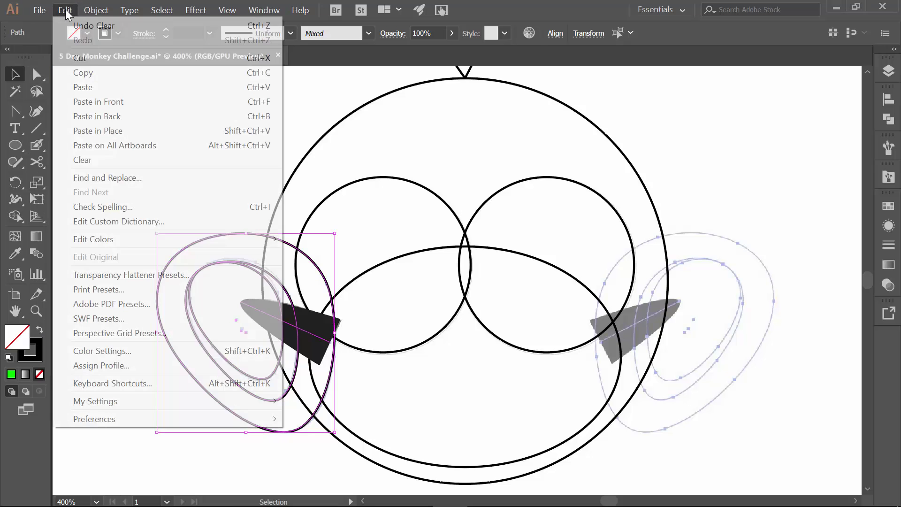
left_click(99, 103)
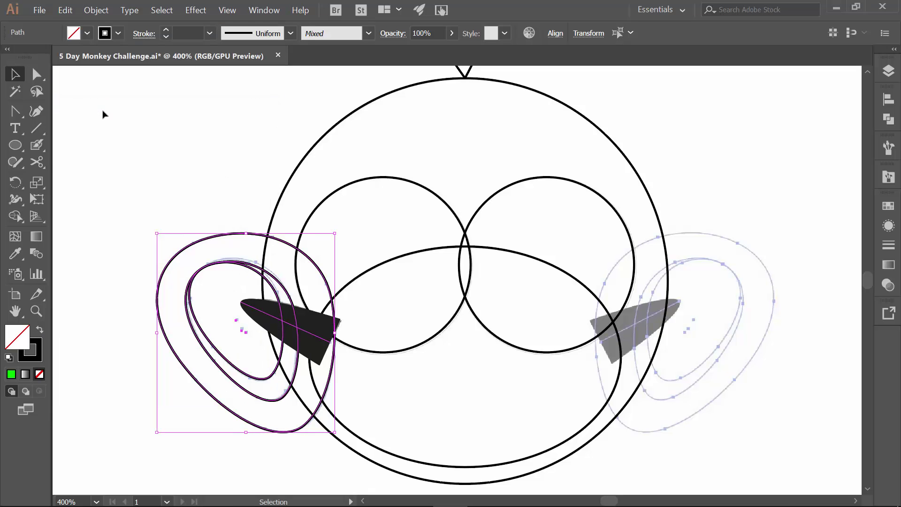
Nudge the ear copy right until it sits over the right ear guide.
key("Right")
key("Right")
key("Right")
key("Right")
key("Right")
key("Right")
key("Right")
key("Right")
key("Right")
key("Right")
key("Right")
key("Right")
key("Right")
key("Right")
key("Right")
key("Right")
key("Right")
key("Right")
key("Right")
key("Right")
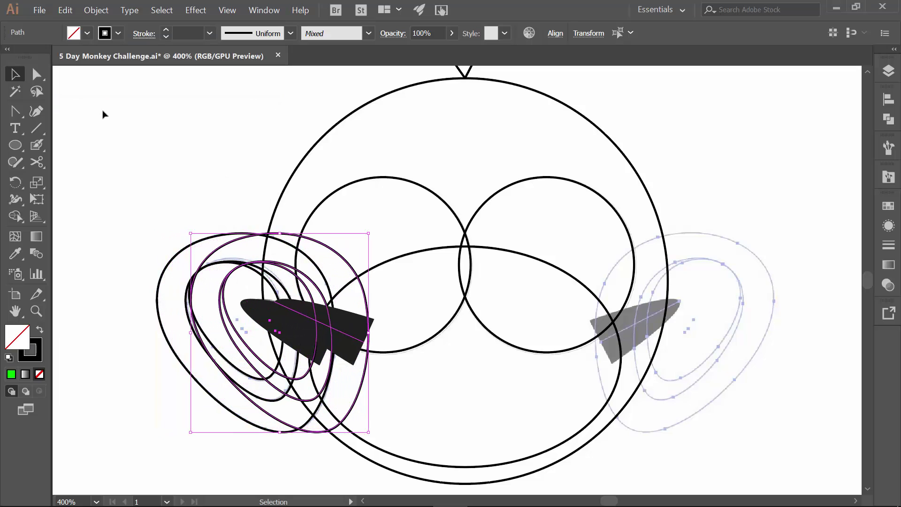
key("Right")
key("Right")
key("Right")
key("Right")
key("Right")
key("Right")
key("Right")
key("Right")
key("Right")
key("Right")
key("Right")
key("Right")
key("Right")
key("Right")
key("Right")
key("Right")
key("Right")
key("Right")
key("Right")
key("Right")
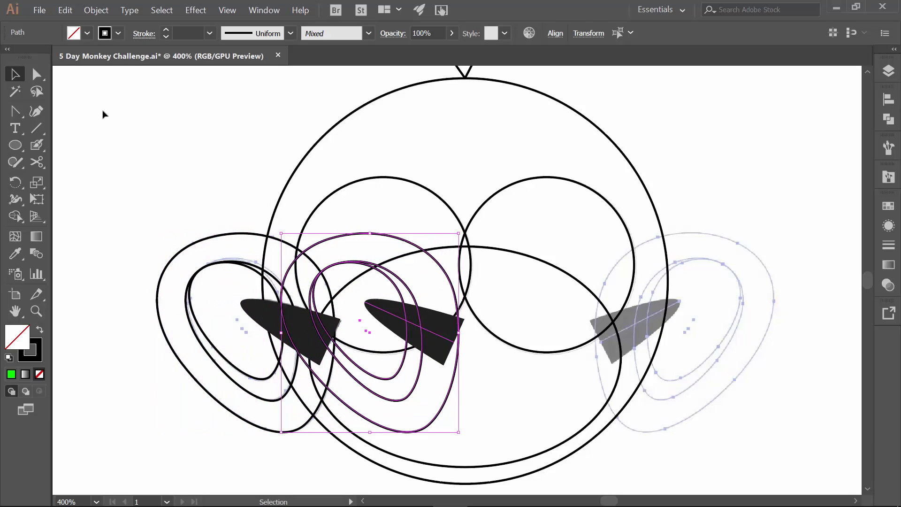
key("Right")
key("Right")
key("Right")
key("Right")
key("Right")
key("Right")
key("Right")
key("Right")
key("Right")
key("Right")
key("Right")
key("Right")
key("Right")
key("Right")
key("Right")
key("Right")
key("Right")
key("Right")
key("Right")
key("Right")
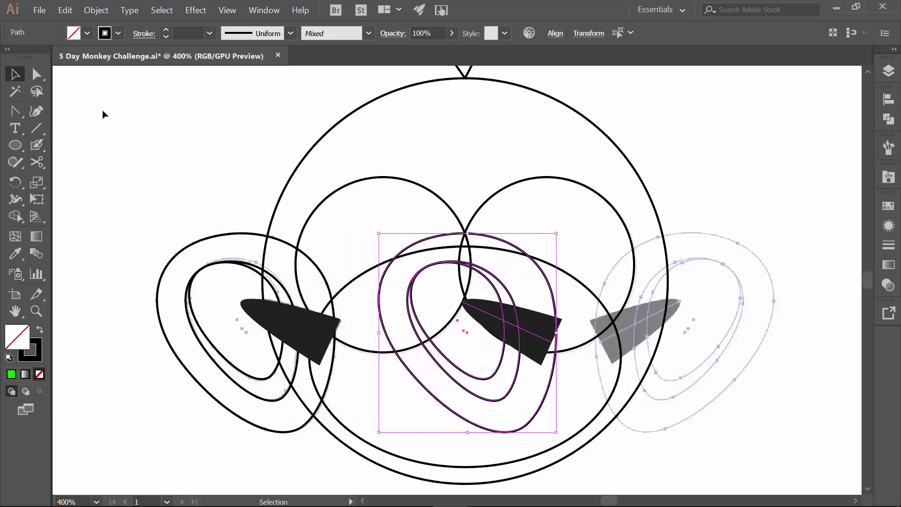
key("Right")
key("Right")
key("Right")
key("Right")
key("Right")
key("Right")
key("Right")
key("Right")
key("Right")
key("Right")
key("Right")
key("Right")
key("Right")
key("Right")
key("Right")
key("Right")
key("Right")
key("Right")
key("Right")
key("Right")
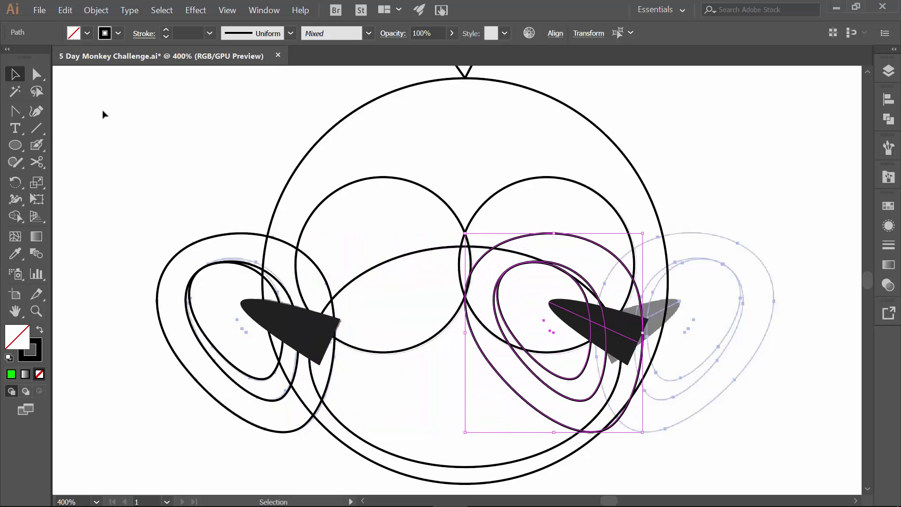
key("Right")
key("Right")
key("Right")
key("Right")
key("Right")
key("Right")
key("Right")
key("Right")
key("Right")
key("Right")
key("Right")
key("Right")
key("Right")
key("Right")
key("Right")
key("Right")
key("Right")
key("Right")
key("Right")
key("Right")
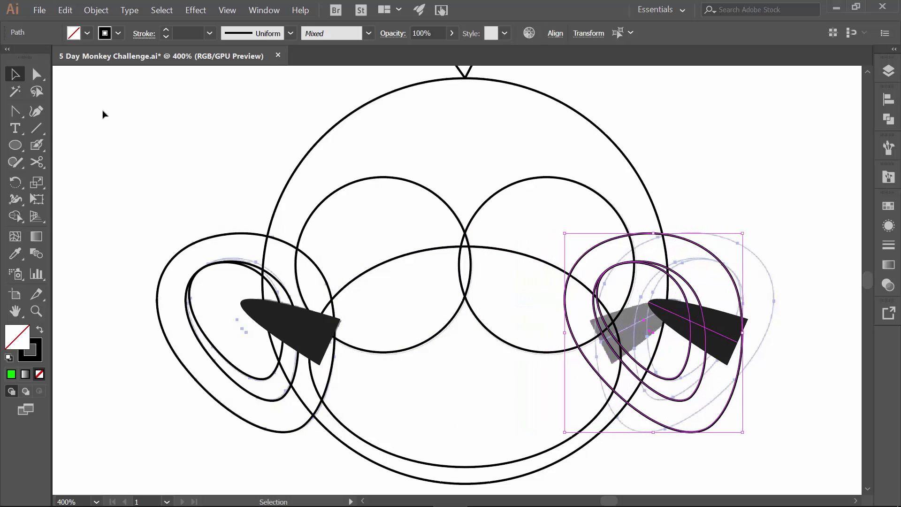
key("Right")
key("Right")
key("Right")
key("Right")
key("Right")
key("Right")
key("Right")
key("Right")
key("Right")
key("Right")
key("Right")
key("Right")
key("Right")
key("Right")
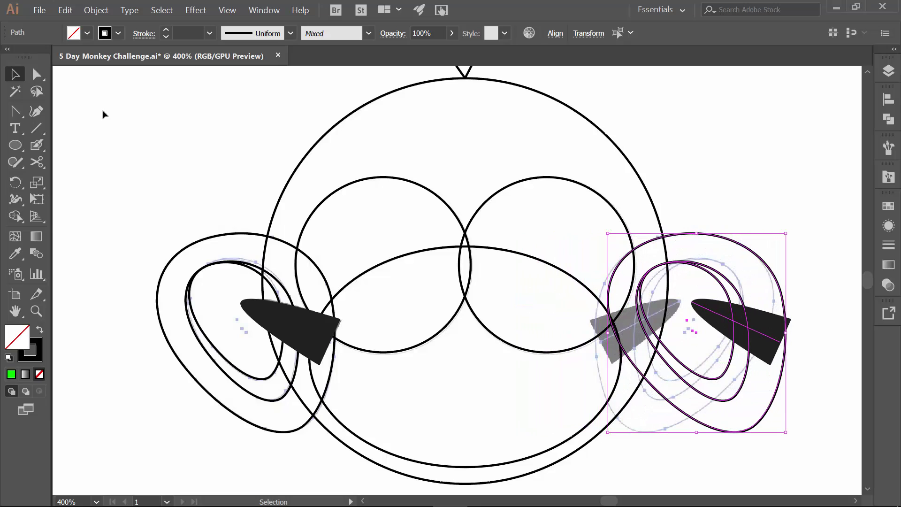
key("Right")
key("Right")
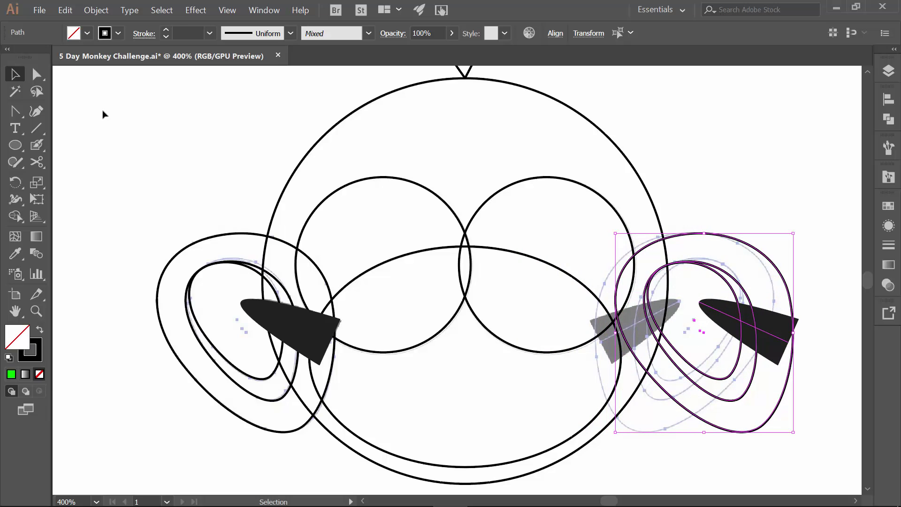
Reflect the ear copy across the vertical axis and nudge it left onto the right ear guide.
right_click(723, 277)
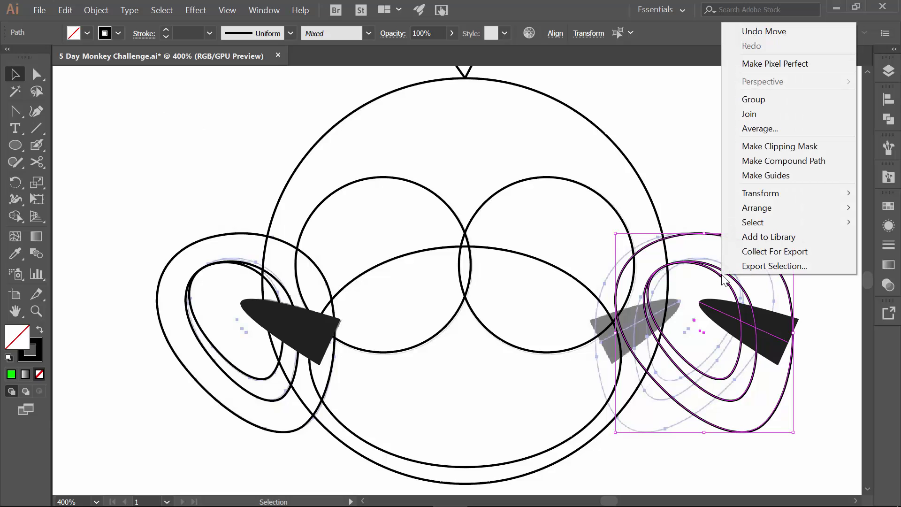
mouse_move(755, 200)
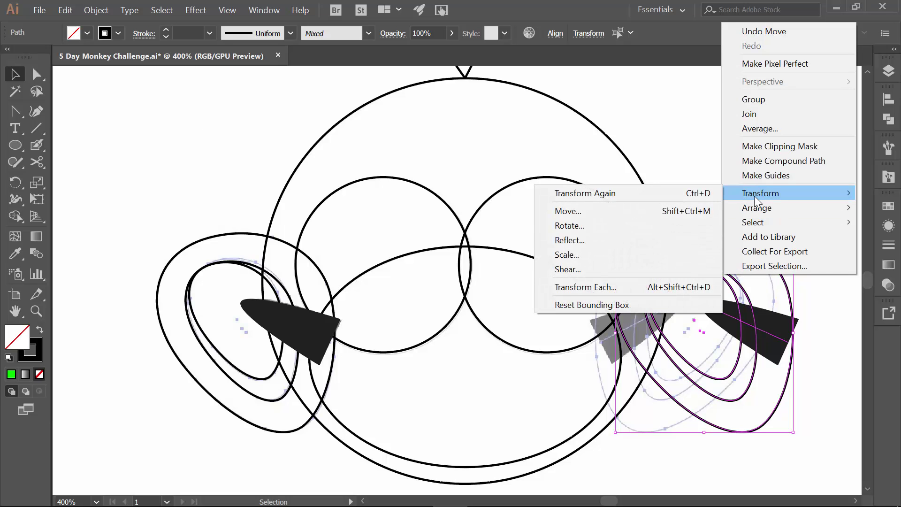
left_click(569, 241)
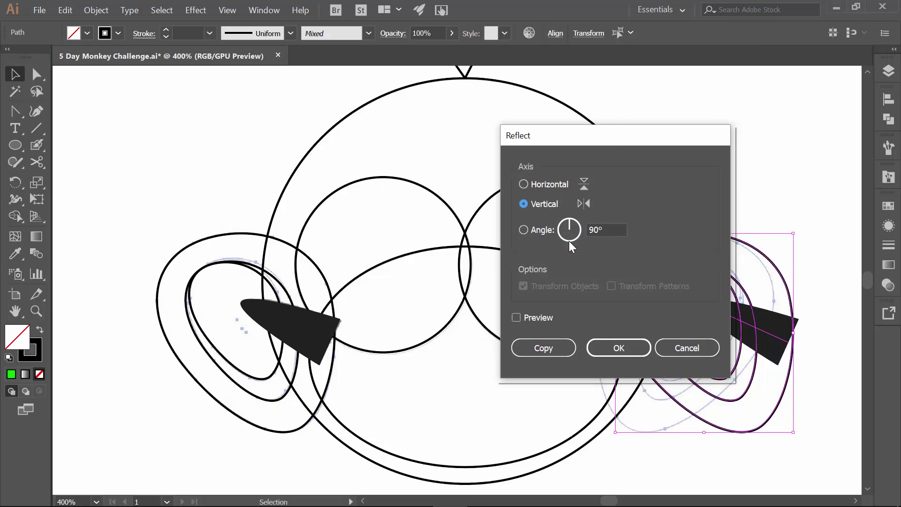
left_click(620, 346)
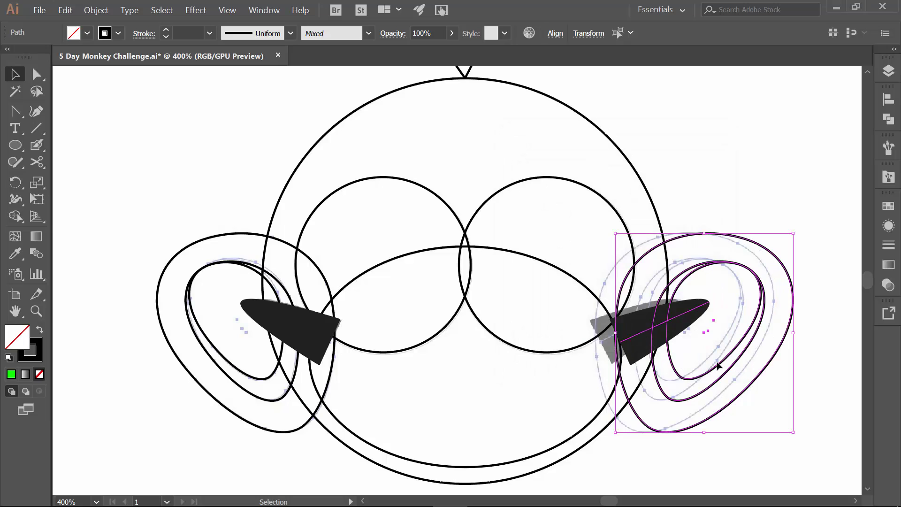
key("Left")
key("Left")
key("Left")
key("Left")
key("Left")
key("Left")
key("Left")
key("Left")
key("Left")
key("Left")
key("Left")
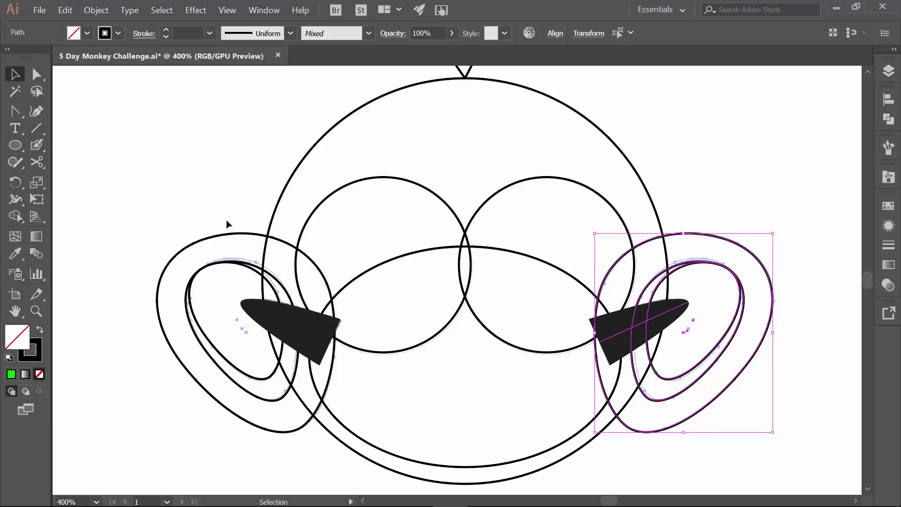
Save the document as 5 Day Monkey Challenge.ai and deselect the right ear group.
left_click(40, 12)
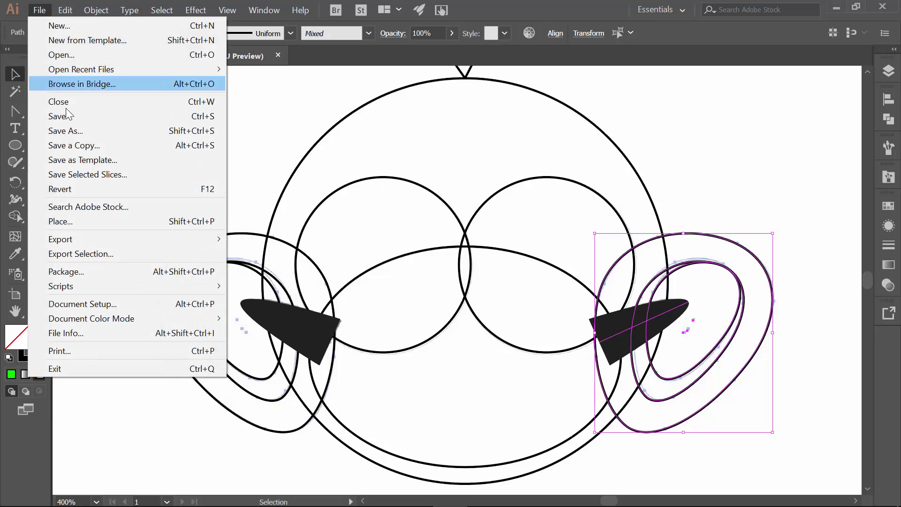
left_click(69, 119)
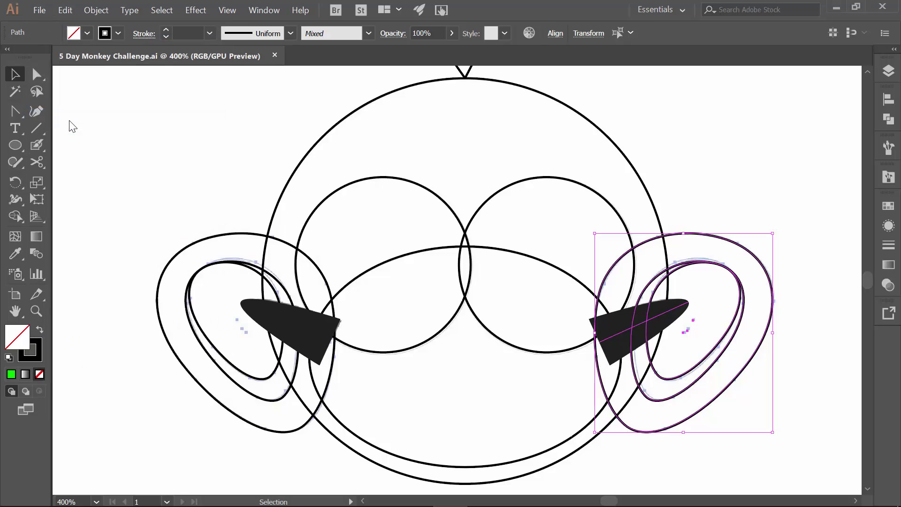
left_click(223, 161)
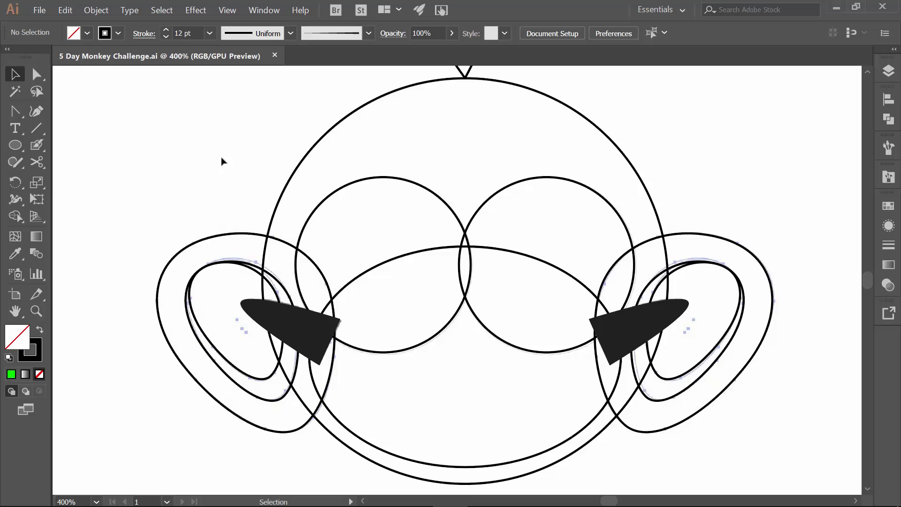
Lock the Shapes layer, show Features and APG 4, and hide APG 2 and Shapes.
left_click(890, 78)
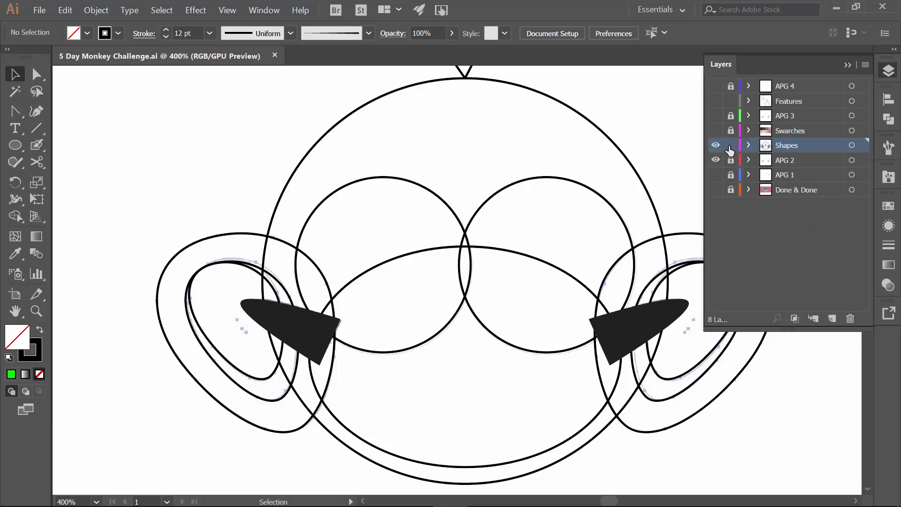
left_click(730, 146)
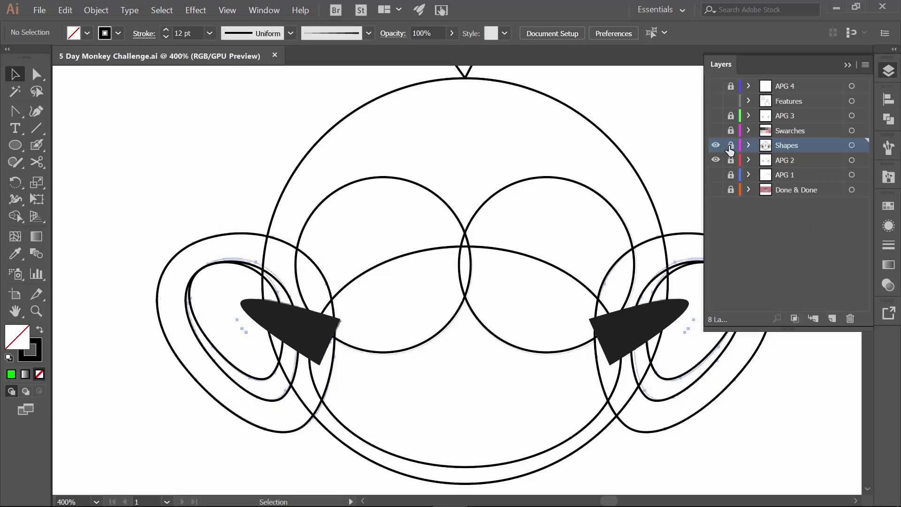
left_click(716, 102)
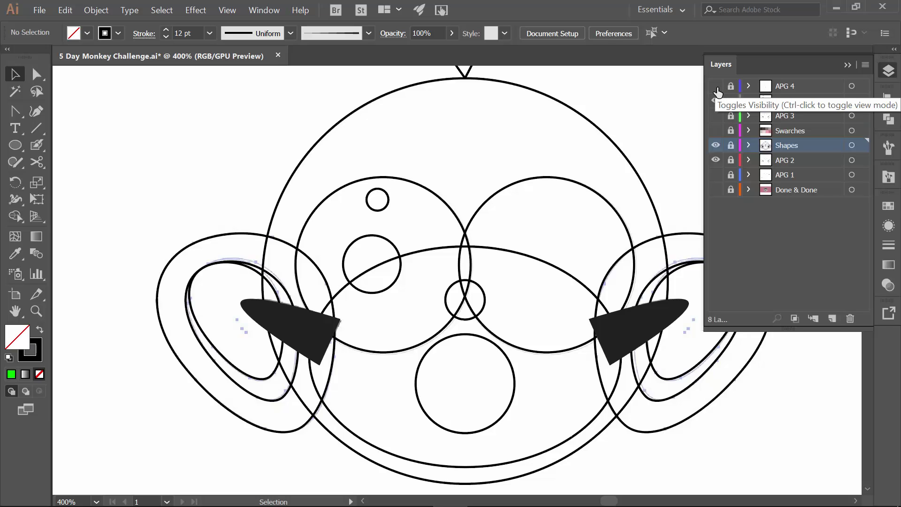
left_click(716, 86)
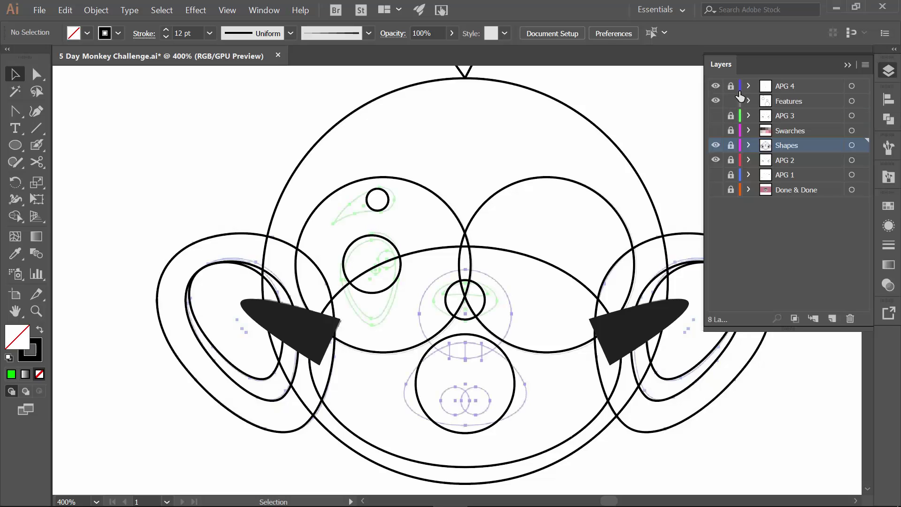
left_click(715, 160)
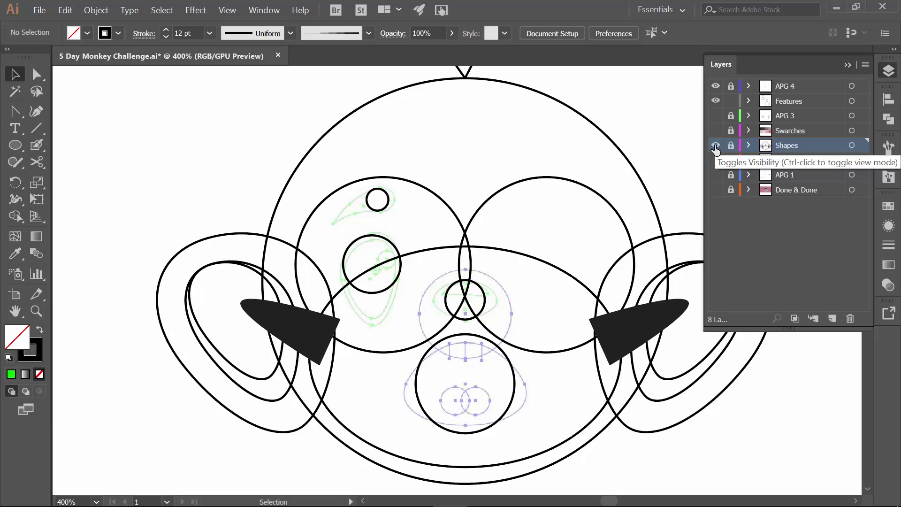
left_click(716, 146)
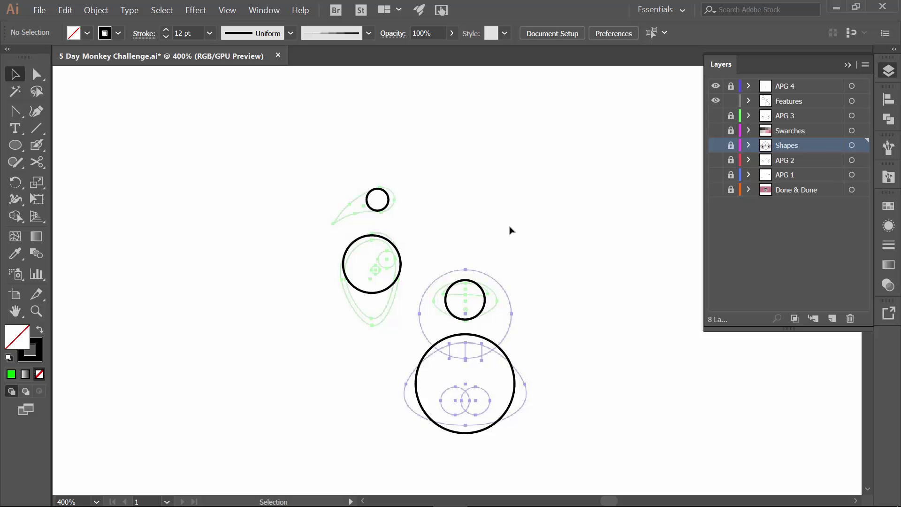
Zoom in, make Features active, and stretch the big circle into a roughly 0.43 × 0.65 in ellipse.
left_click_drag(376, 297, 375, 295)
key("z")
left_click_drag(333, 233, 460, 366)
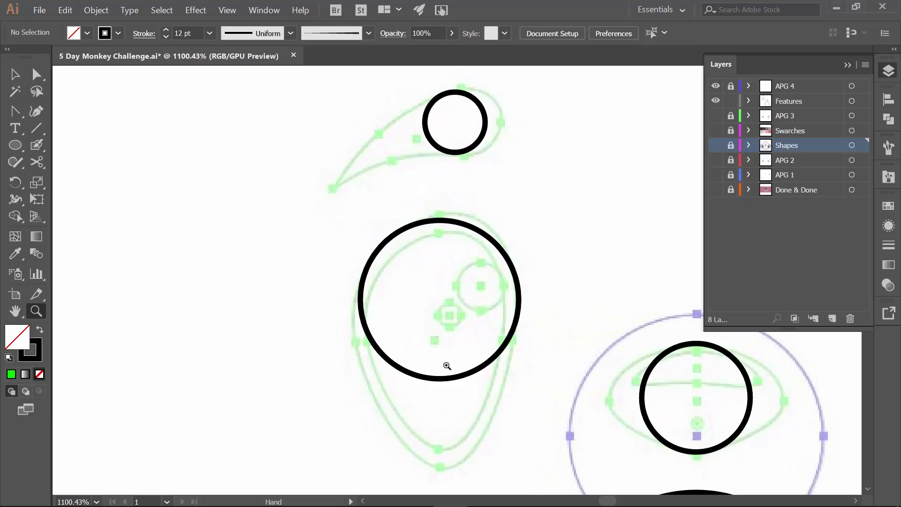
left_click(793, 103)
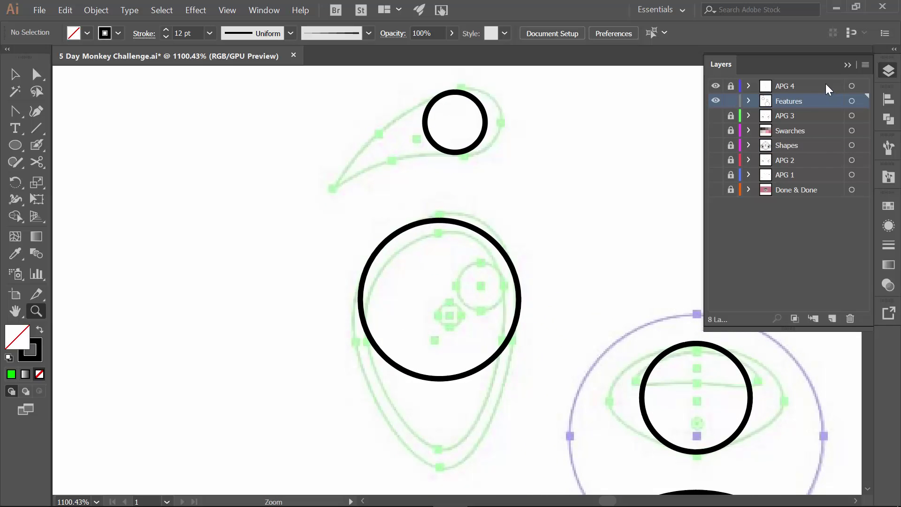
left_click(847, 65)
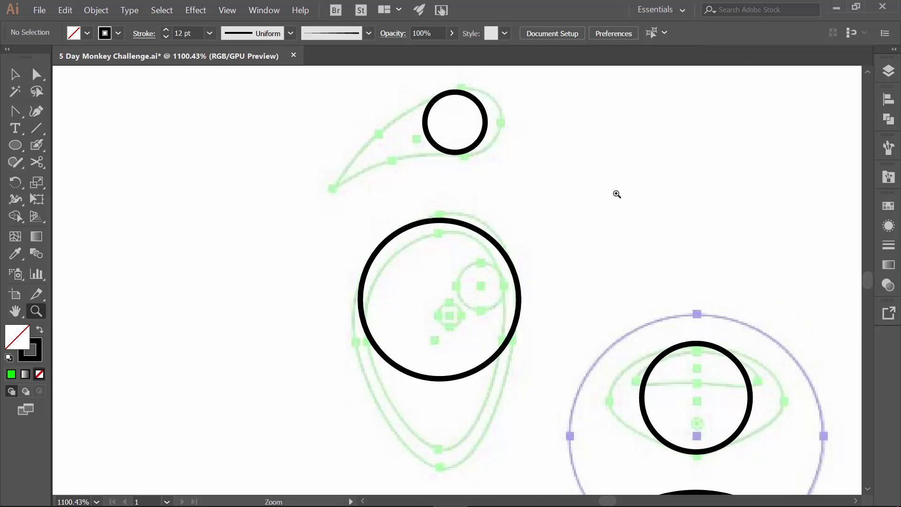
key("v")
left_click(446, 378)
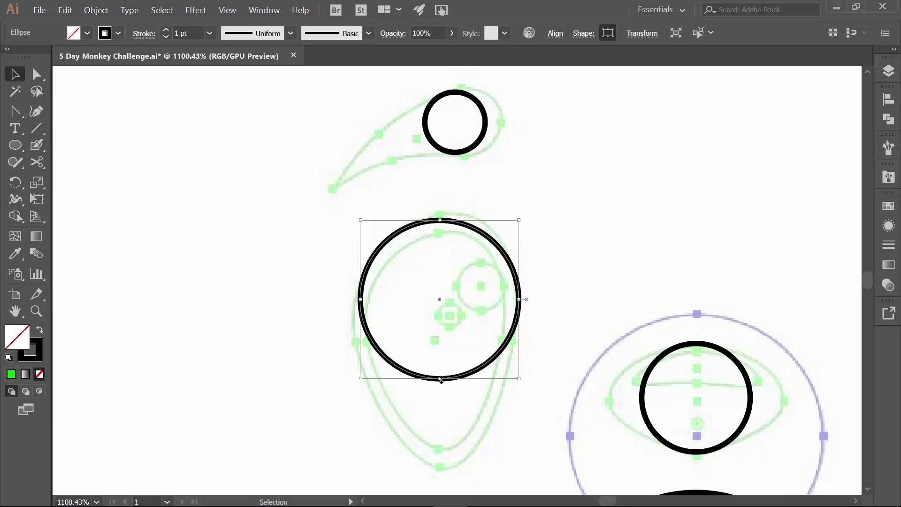
left_click_drag(441, 379, 446, 467)
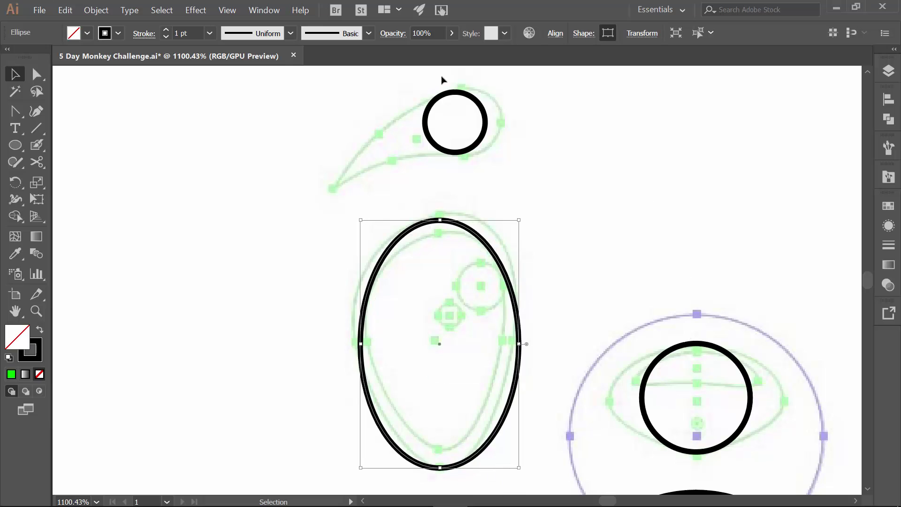
Apply an Arc warp of 5% bend, 15% horizontal and -25% vertical distortion to the ellipse.
left_click(199, 10)
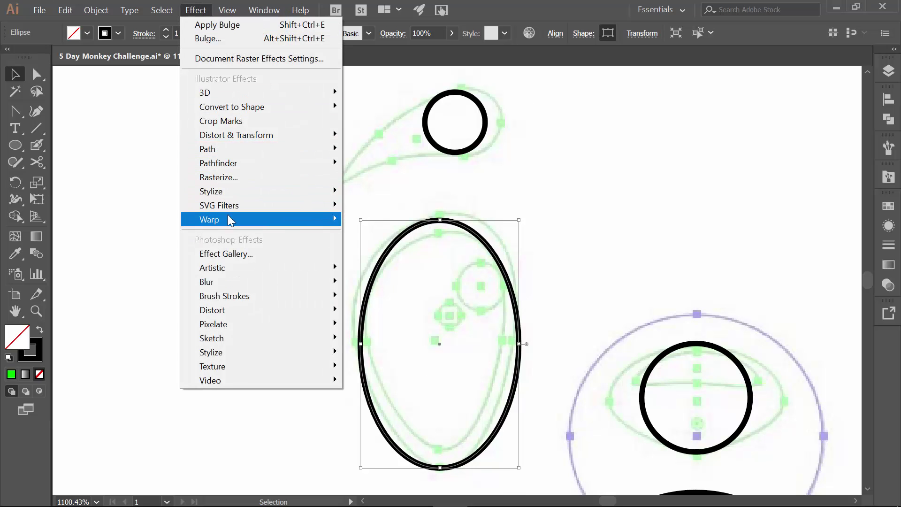
mouse_move(225, 217)
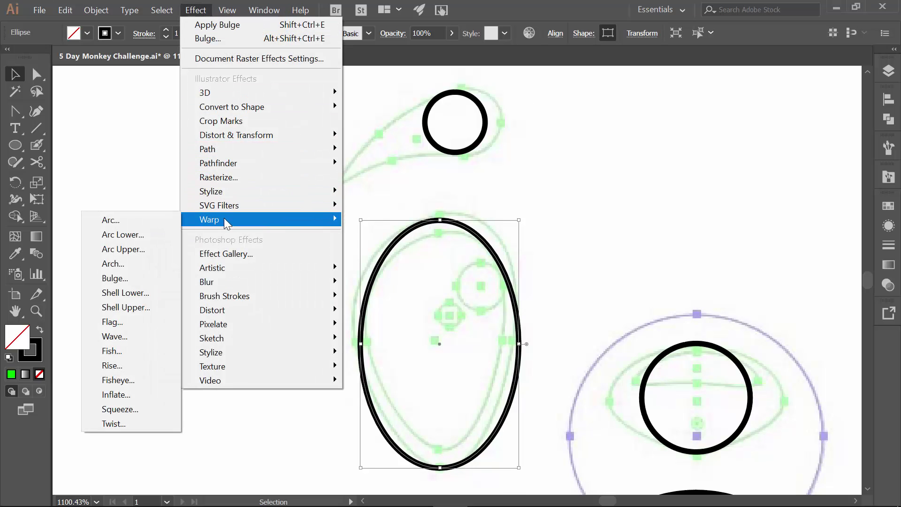
left_click(116, 219)
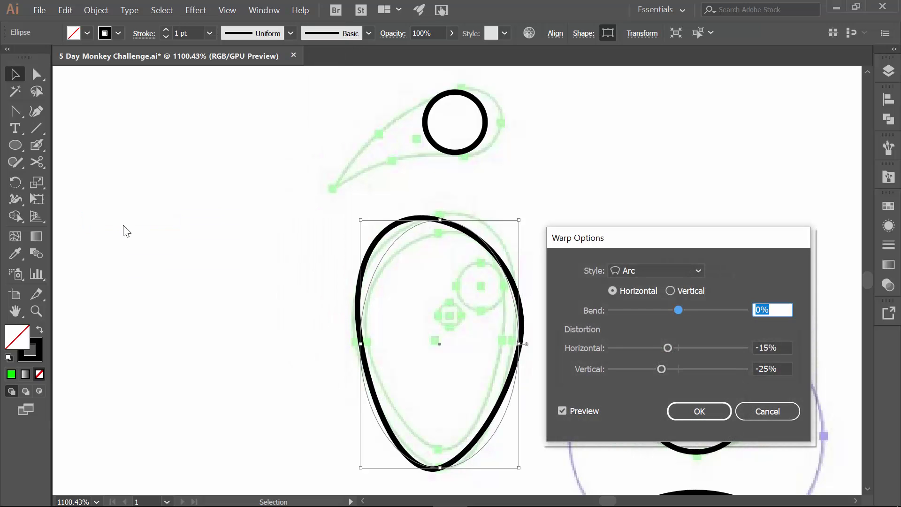
left_click(760, 310)
left_click_drag(761, 310, 754, 311)
type("5")
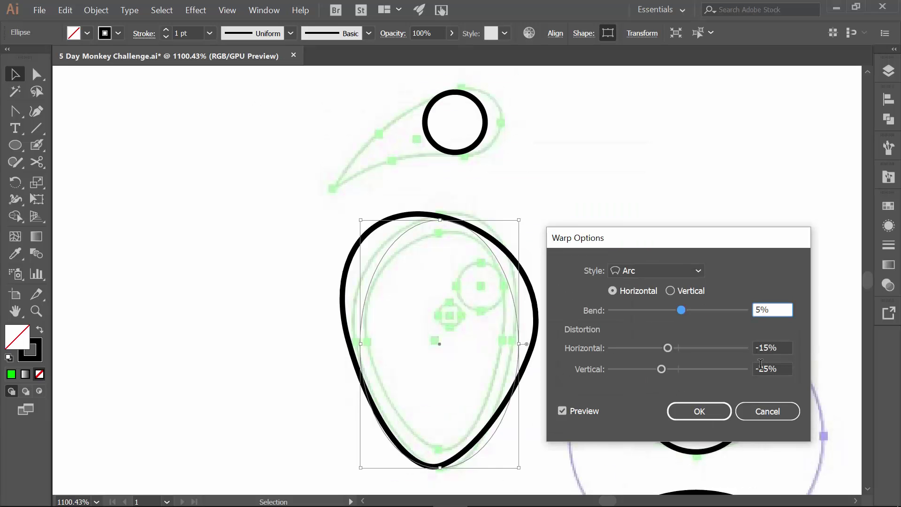
left_click(761, 364)
key("BackSpace")
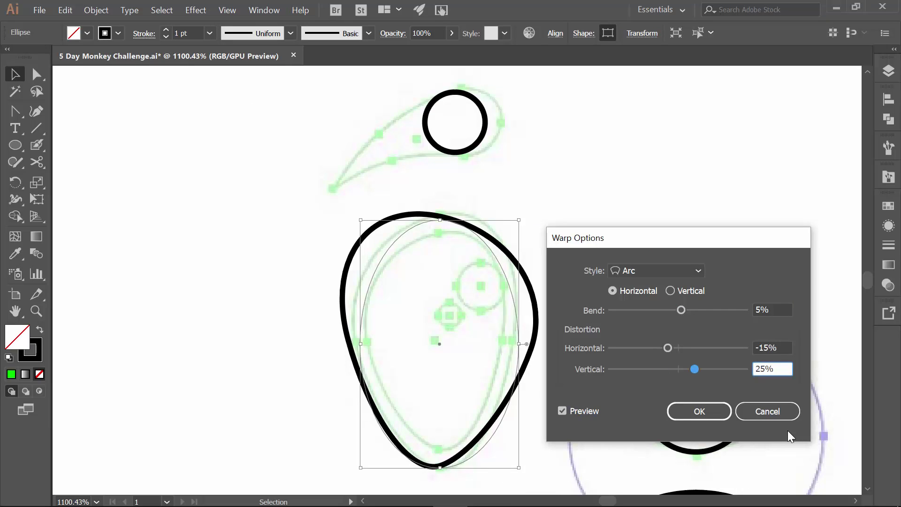
left_click(785, 347)
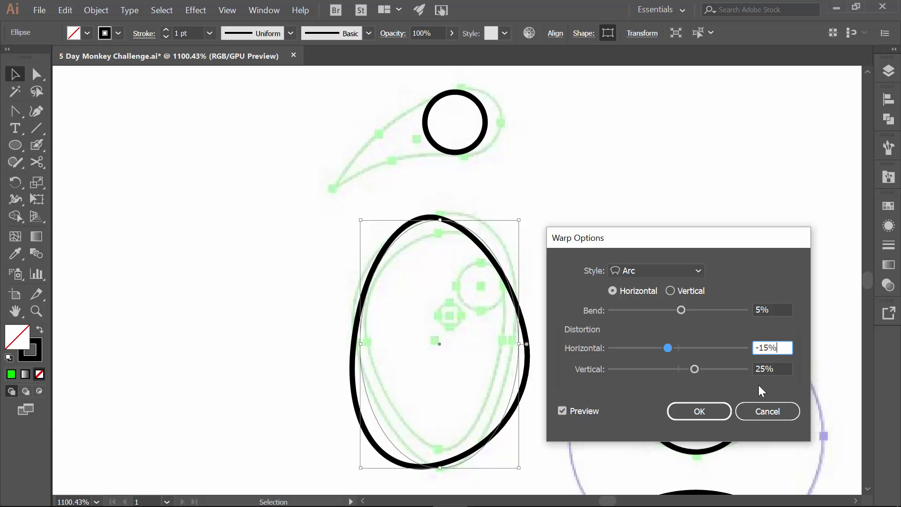
left_click(698, 413)
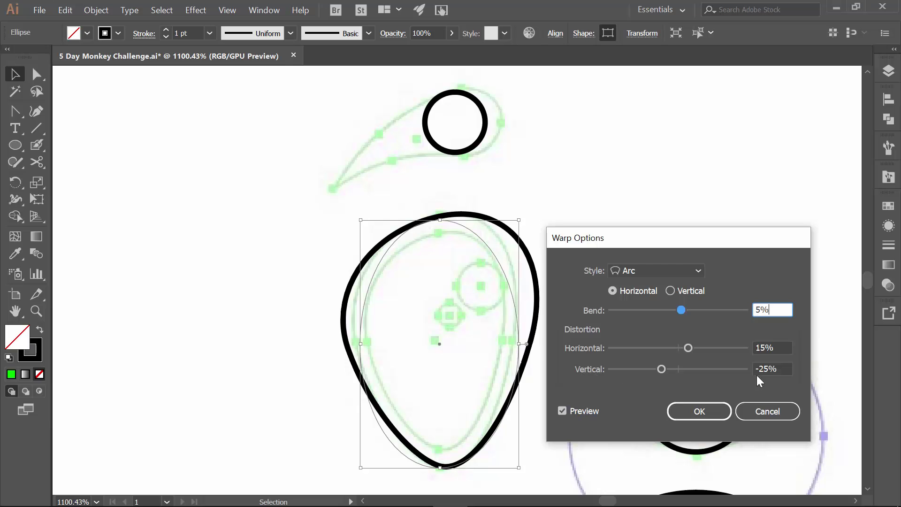
Confirm the warp, expand its appearance, and narrow the egg from both sides to fit the guide.
left_click(700, 411)
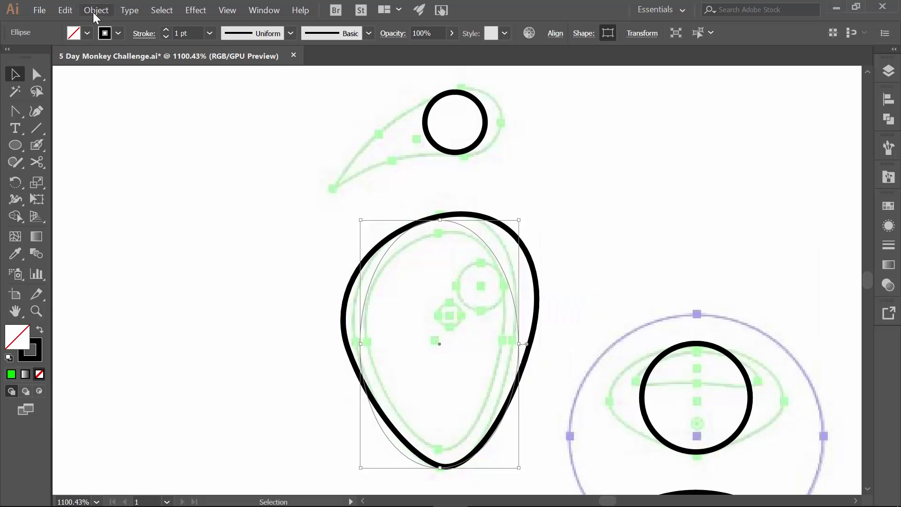
left_click(94, 13)
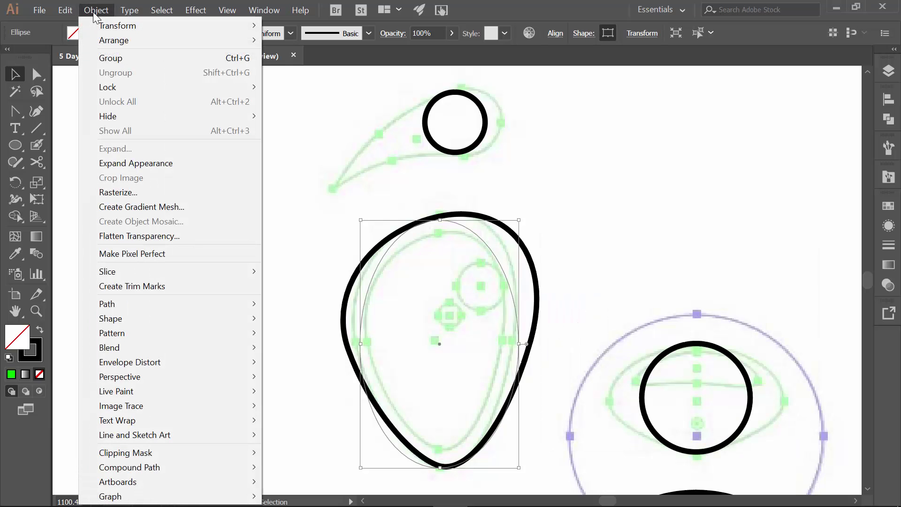
left_click(133, 165)
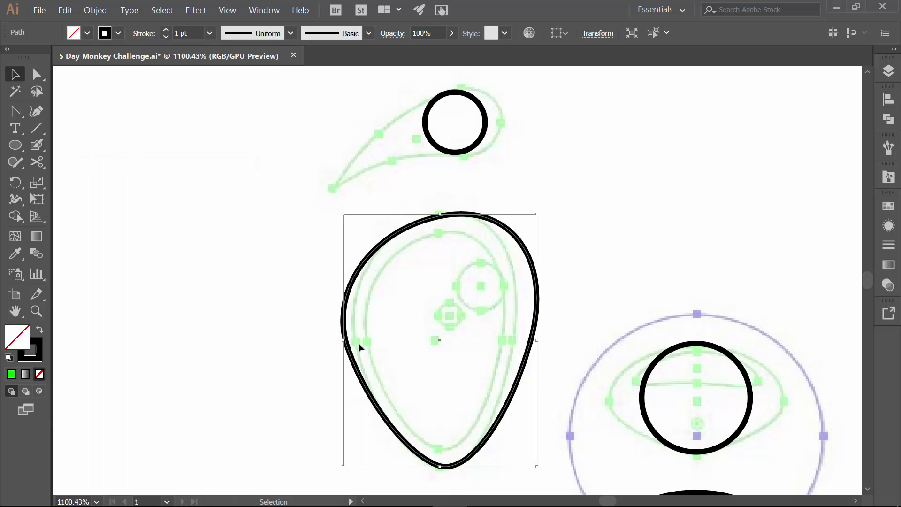
left_click_drag(344, 342, 354, 343)
left_click_drag(536, 339, 518, 339)
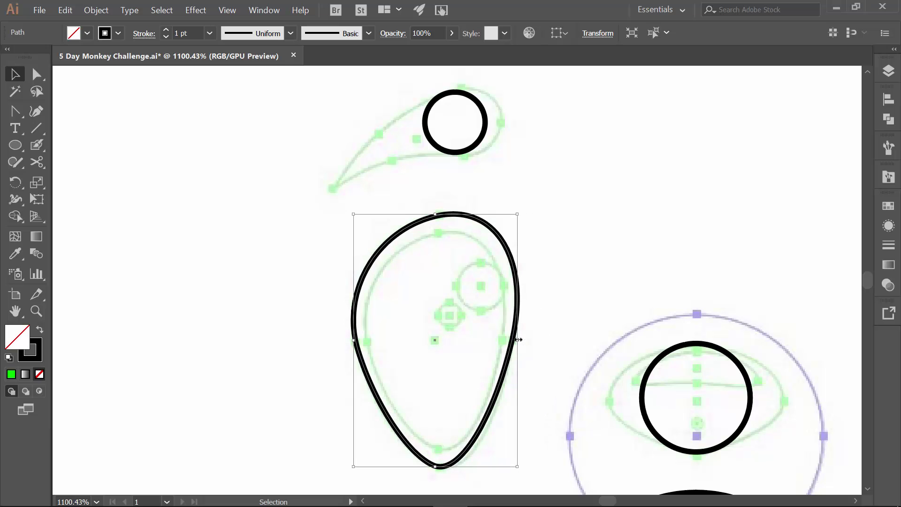
key("Right")
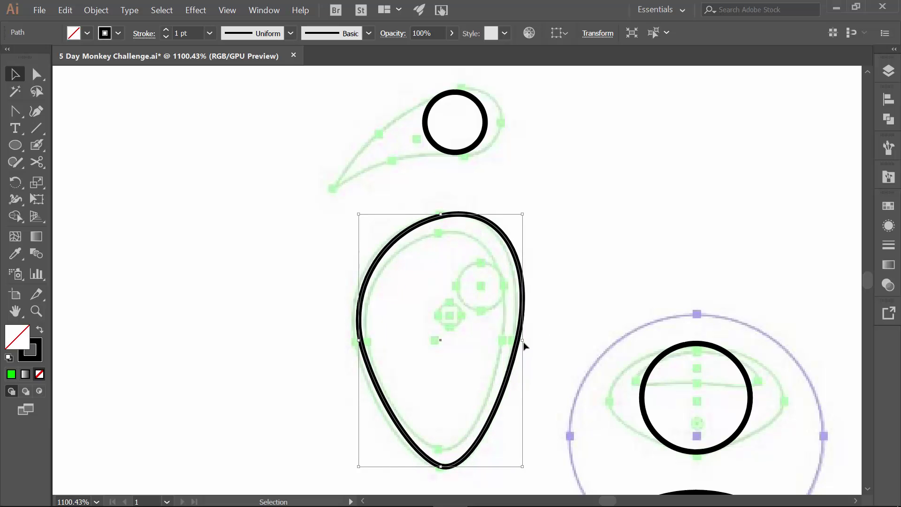
key("Left")
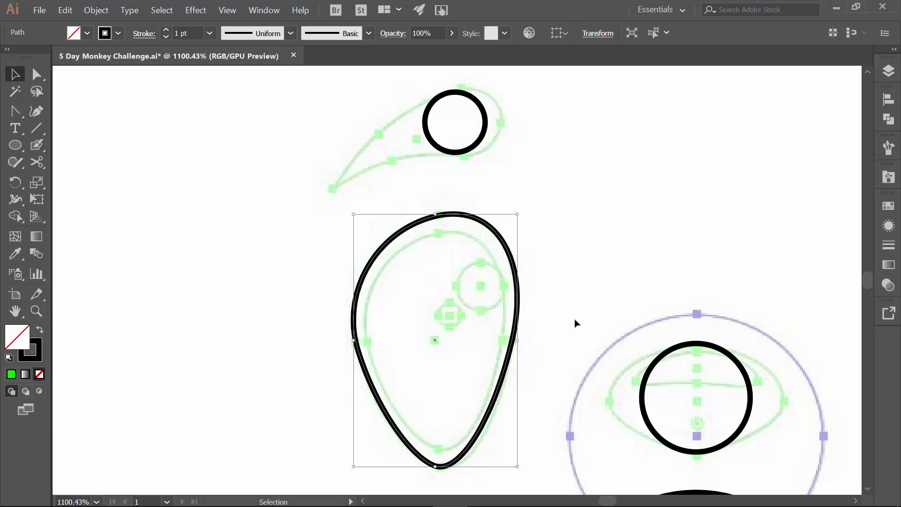
Scale a copy of the egg outline inward to form a smaller inner egg.
key("a")
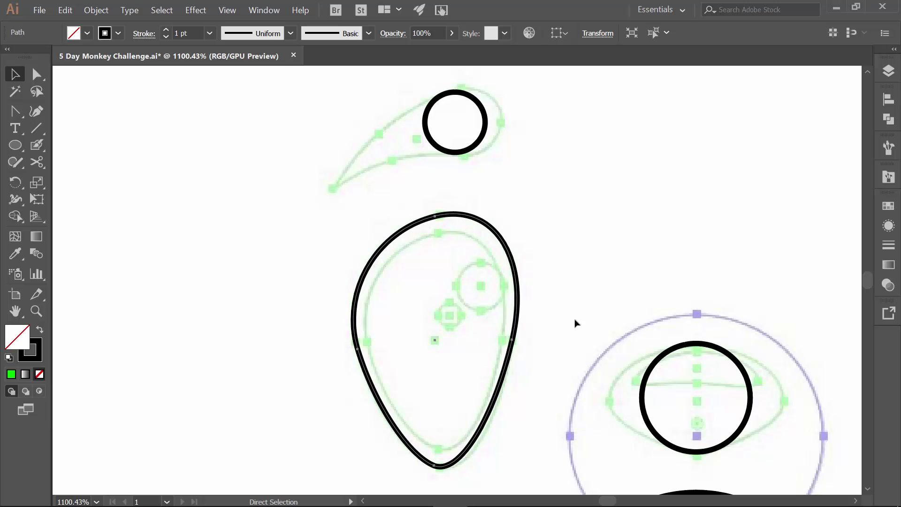
key("v")
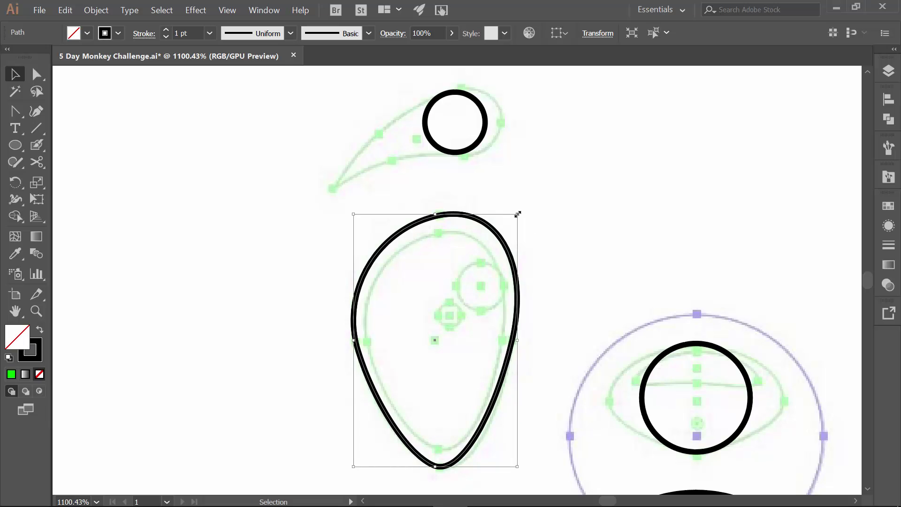
key("shift")
left_click_drag(518, 214, 506, 231)
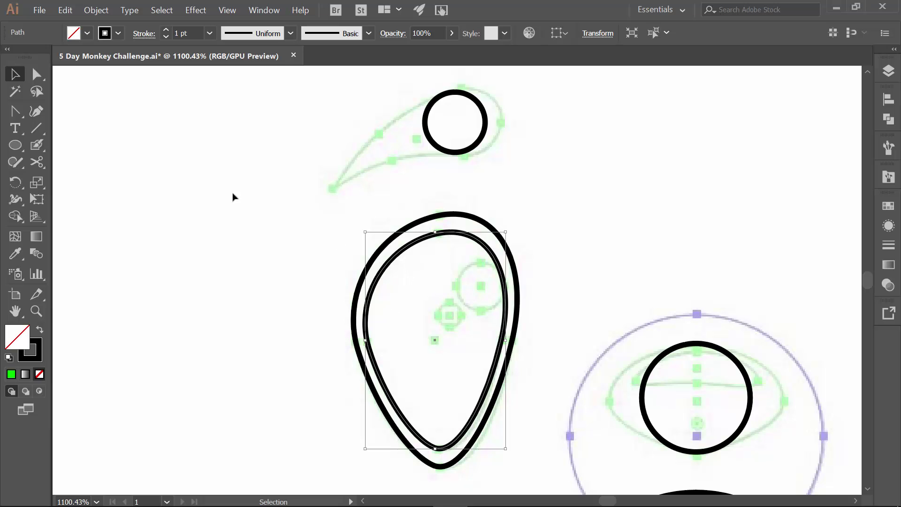
Draw a circle over the green highlight guide and a tiny circle at the green centre point.
left_click(17, 146)
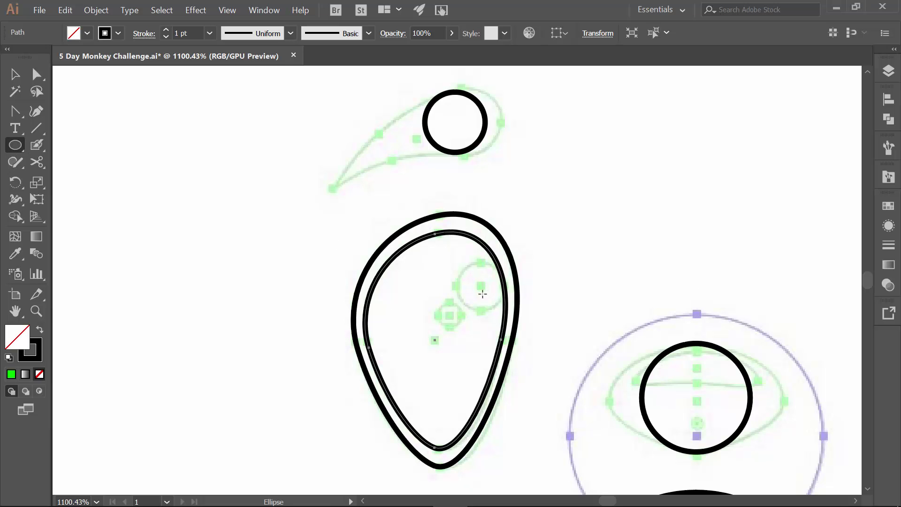
left_click_drag(481, 286, 508, 313)
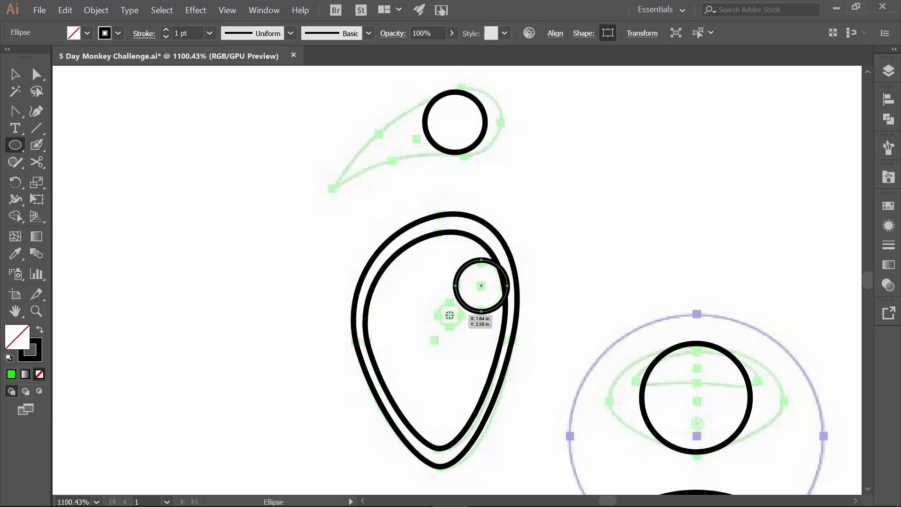
left_click_drag(450, 315, 462, 326)
Convert the small circle's left anchor to a corner and pull it left into a long teardrop tip.
key("a")
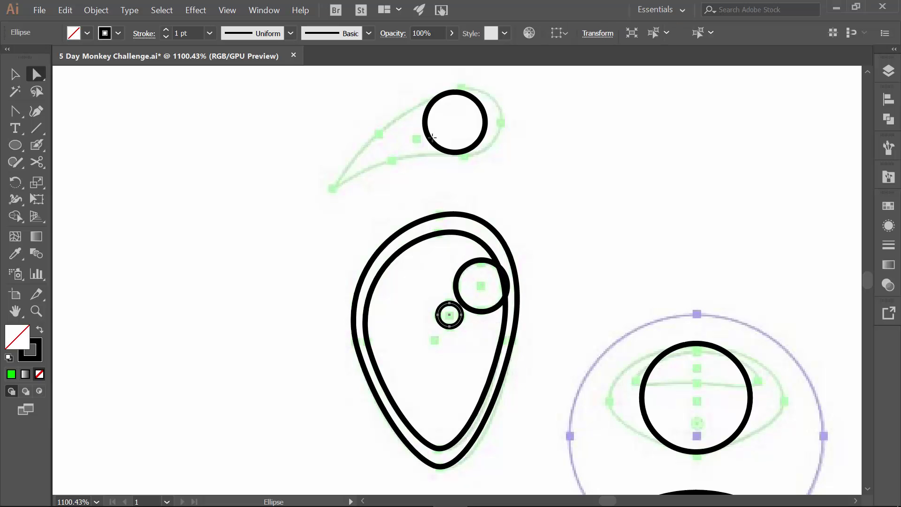
left_click(432, 141)
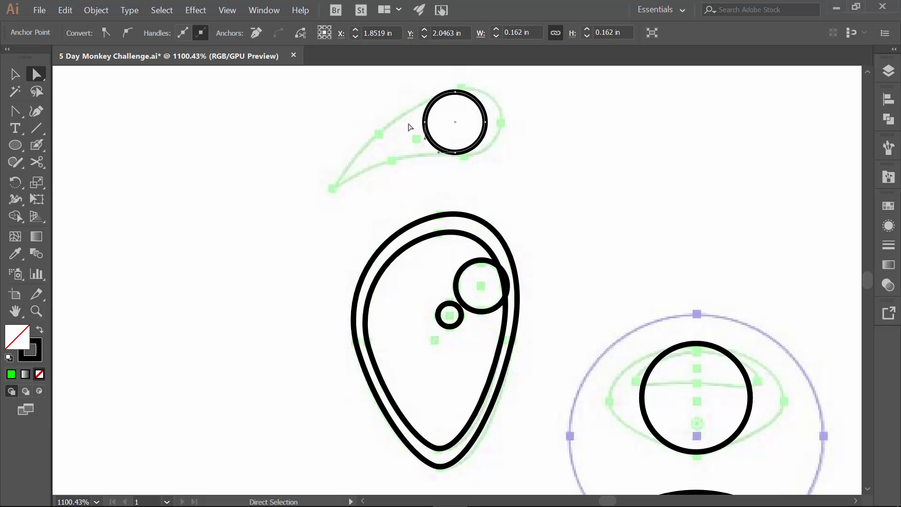
key("shift+c")
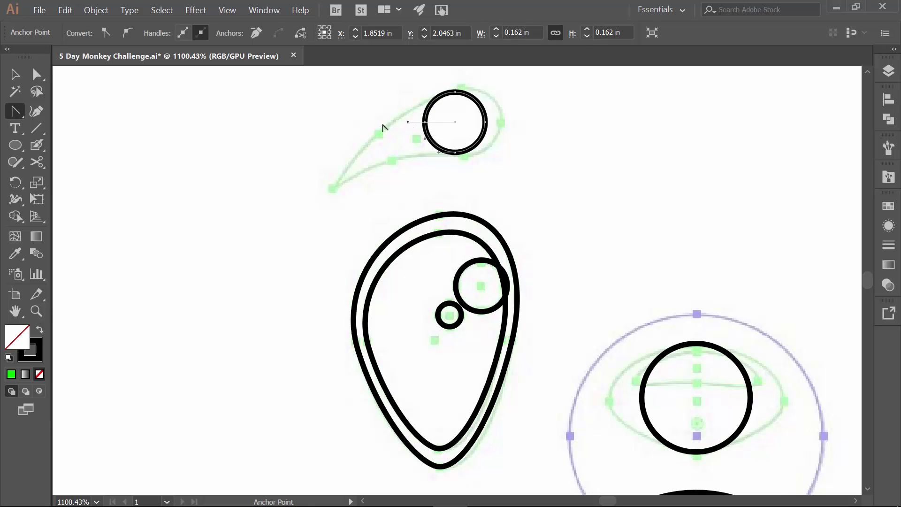
left_click(15, 112)
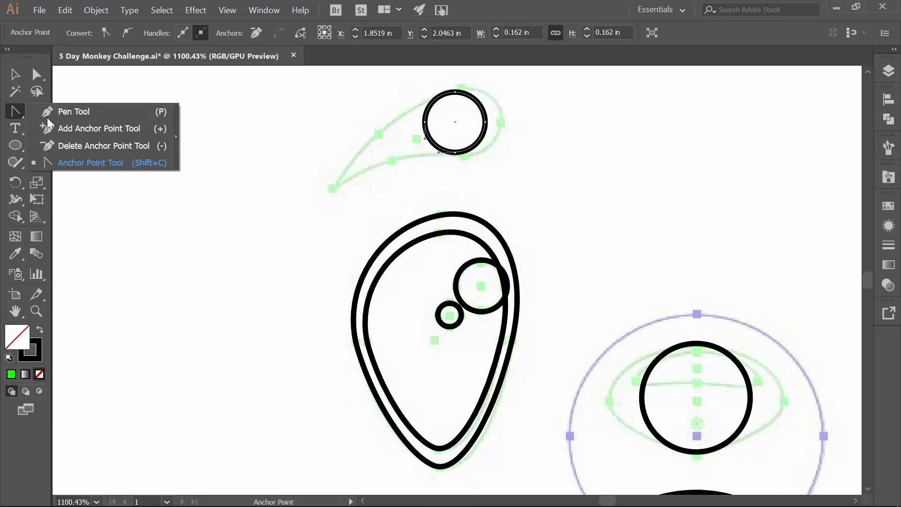
left_click(156, 162)
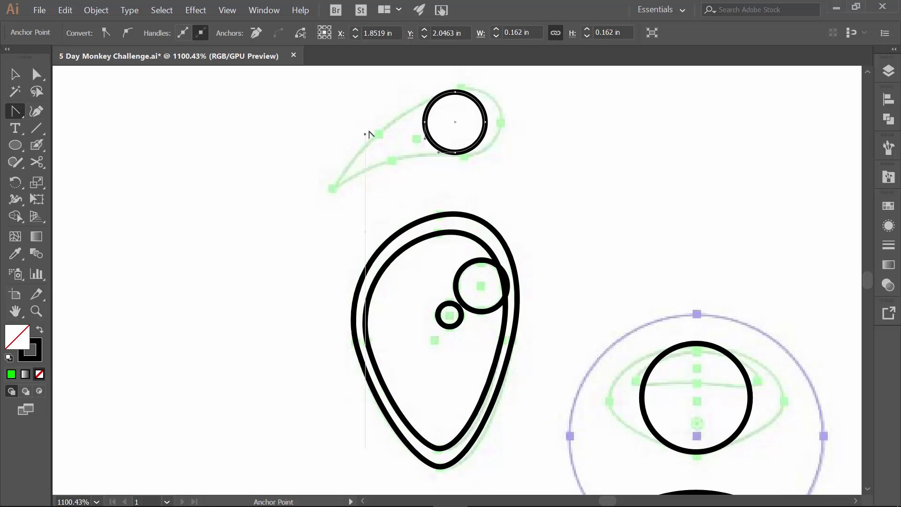
left_click(426, 122)
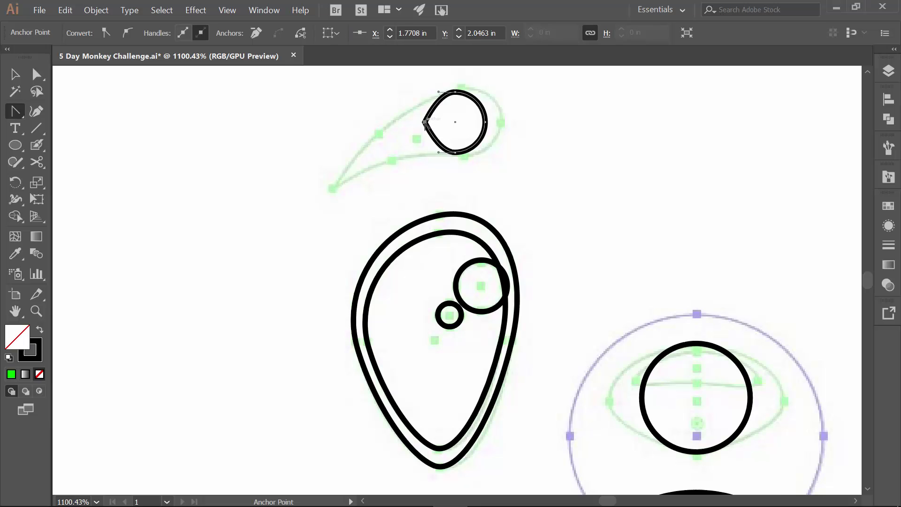
key("a")
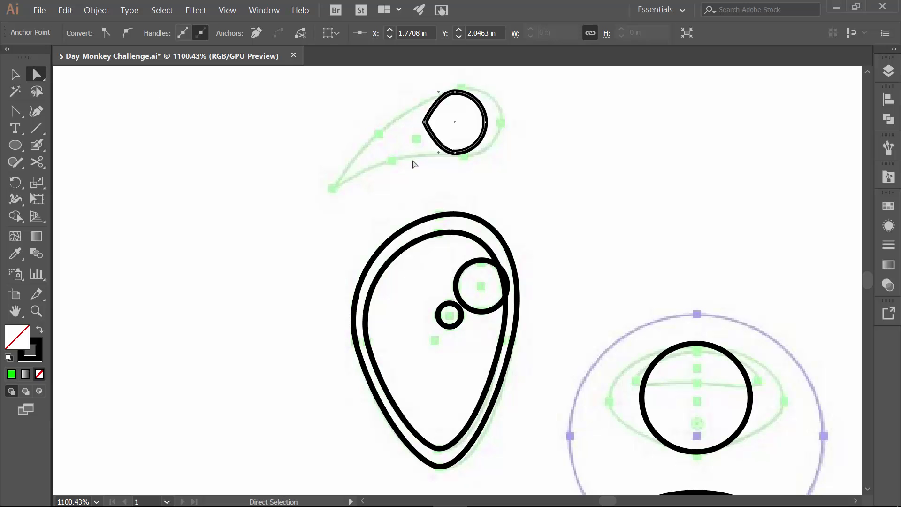
key("Left")
key("Left")
key("Left")
key("Left")
key("Left")
key("Left")
key("Left")
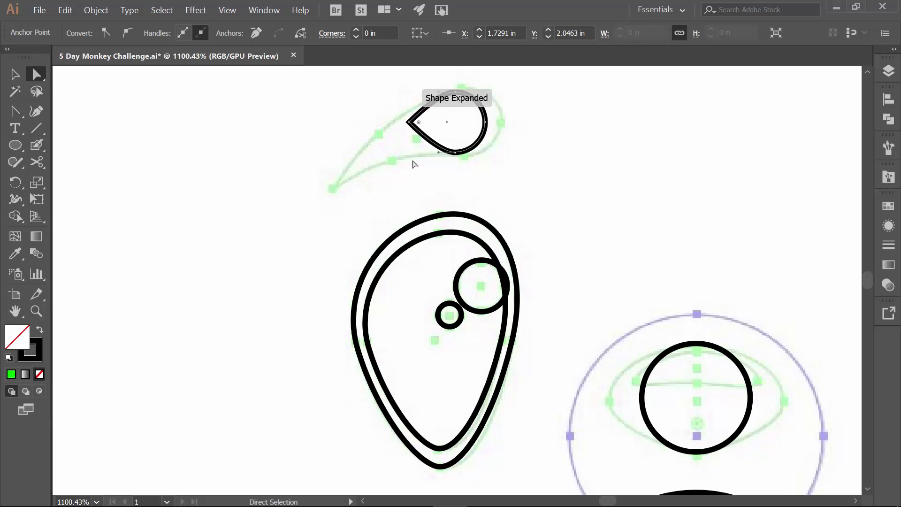
key("Left")
key("Left")
key("Left")
key("Left")
key("Left")
key("Left")
key("Left")
key("Left")
key("Left")
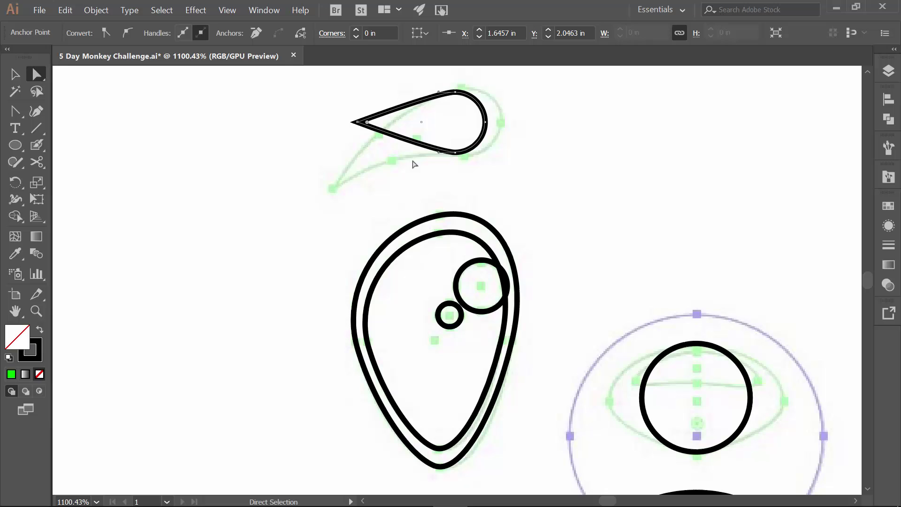
key("Left")
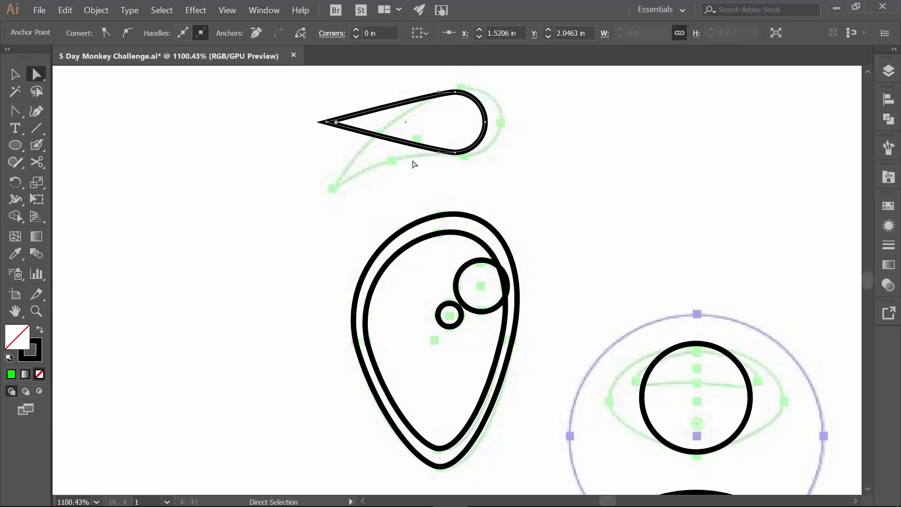
Nudge the teardrop right and curve it with an Arc warp of 30% bend, 15% horizontal, 0% vertical.
key("v")
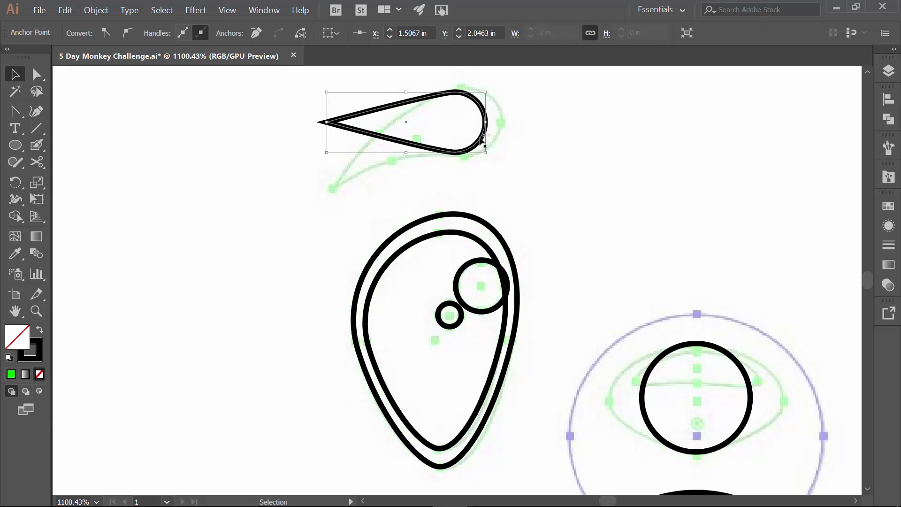
key("Right")
key("Right")
key("Right")
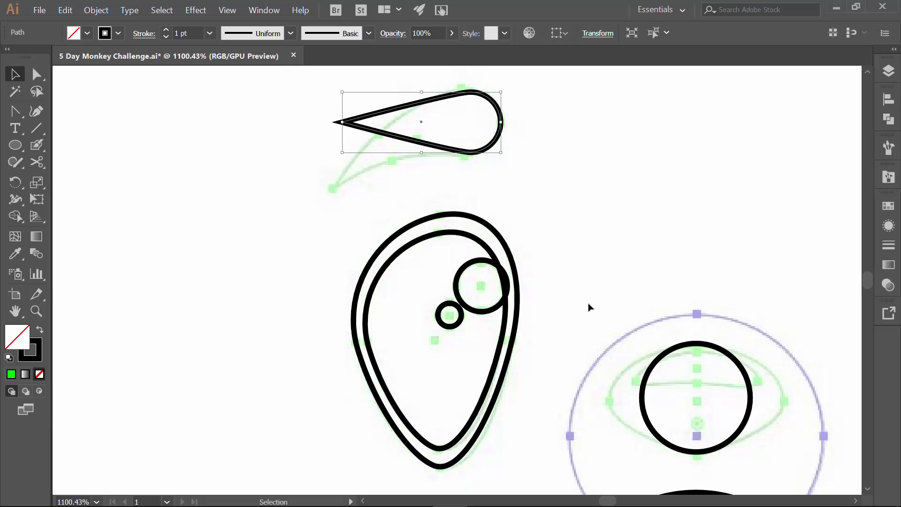
left_click(196, 10)
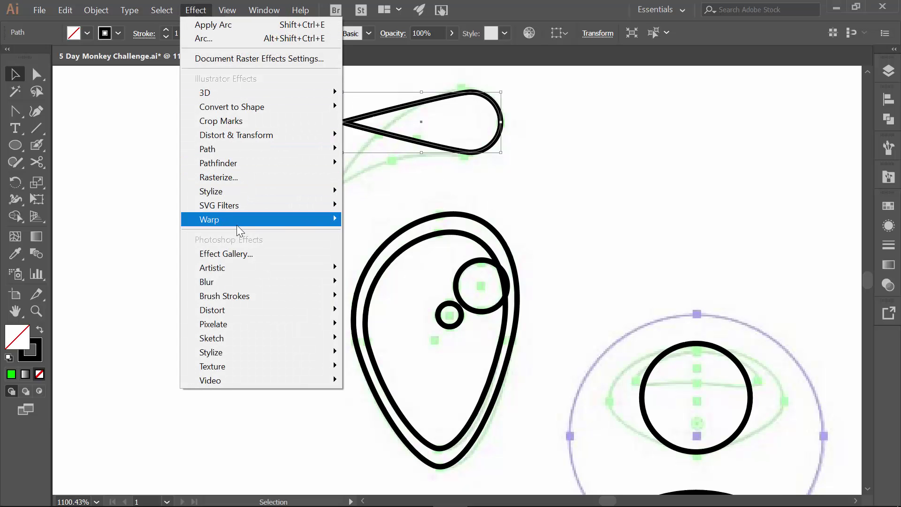
mouse_move(225, 224)
left_click(123, 224)
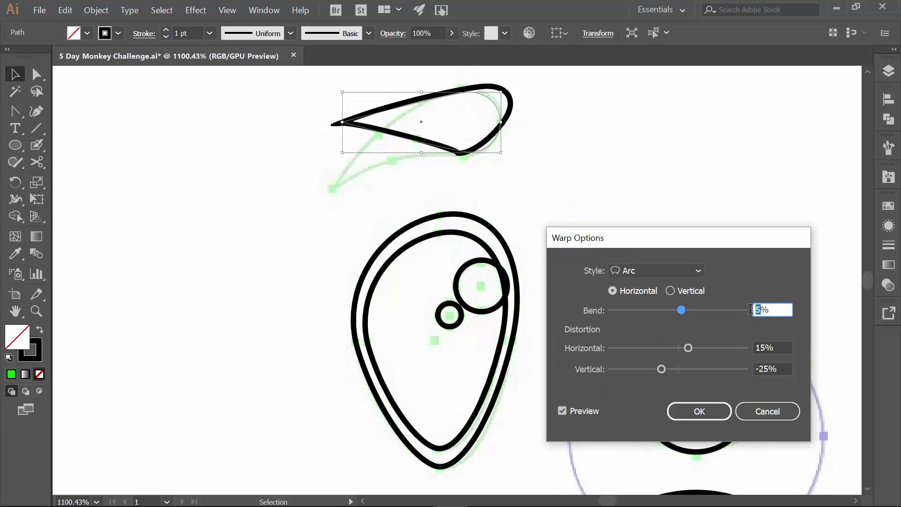
type("30")
left_click_drag(771, 368, 755, 367)
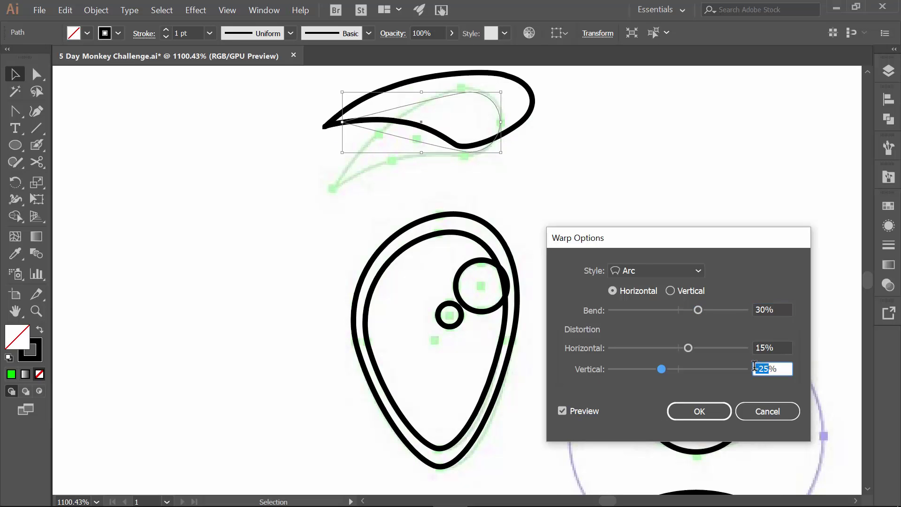
type("0")
left_click(780, 347)
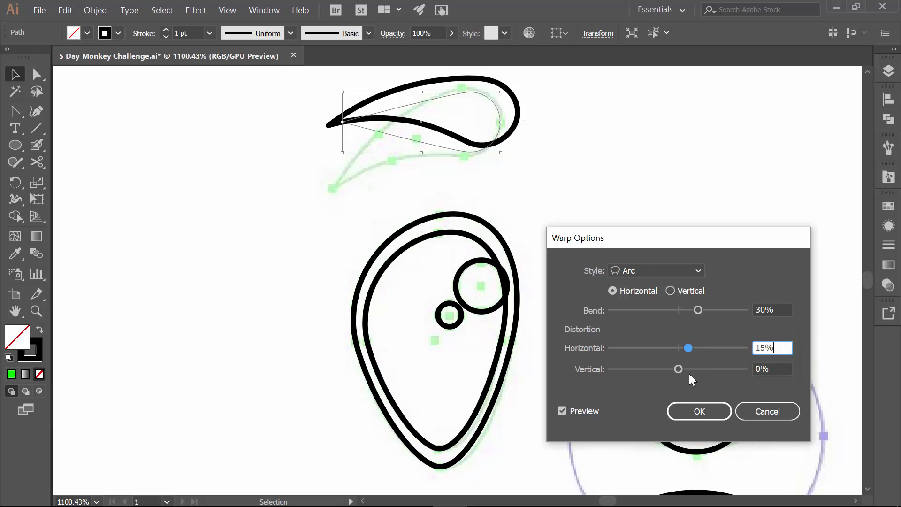
left_click(699, 412)
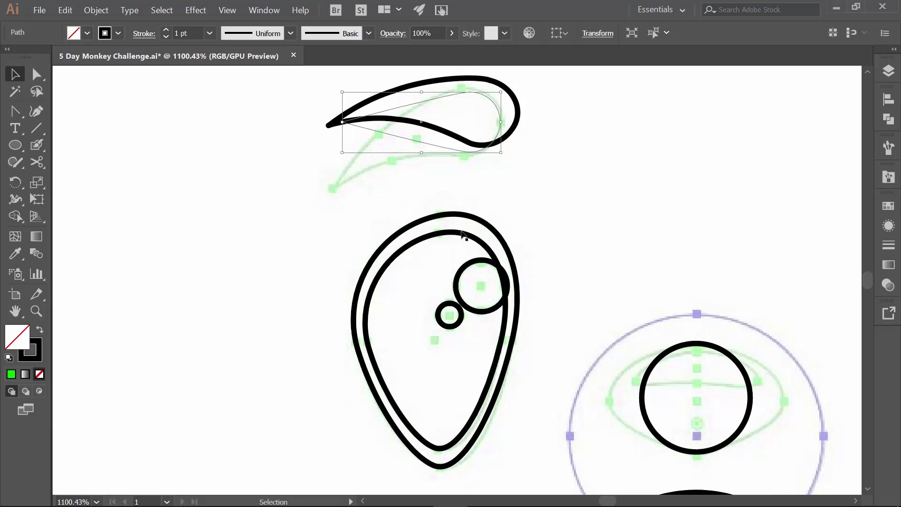
left_click(101, 10)
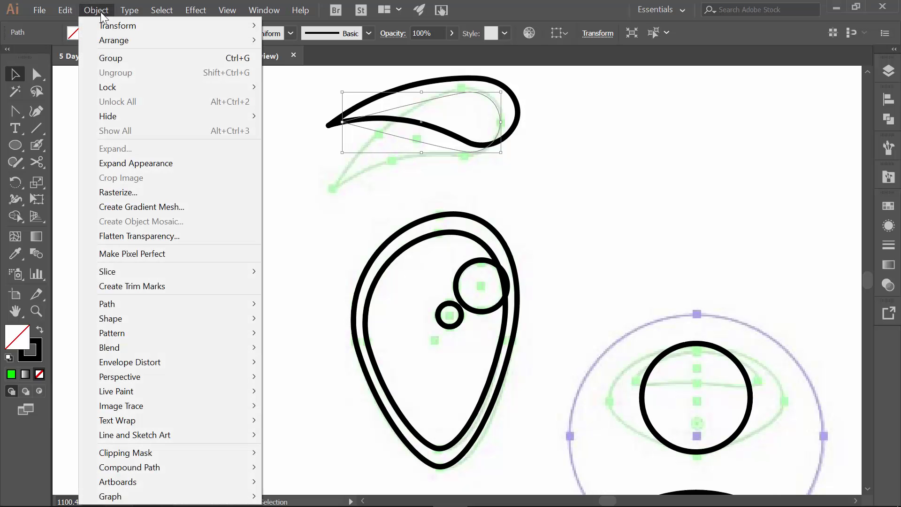
Expand the arc-warped teardrop's appearance and rotate it about 26°.
left_click(132, 163)
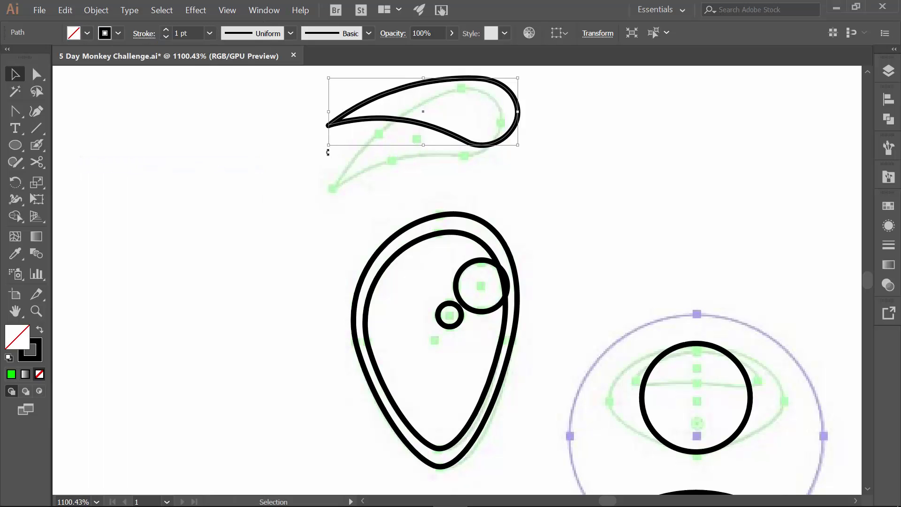
left_click_drag(328, 149, 351, 189)
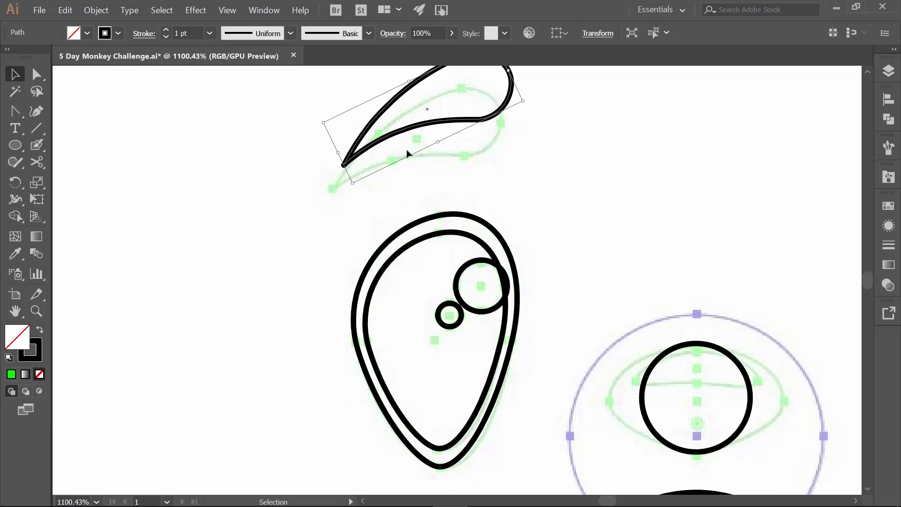
key("Down")
key("Down")
key("Down")
key("Down")
key("Down")
key("Down")
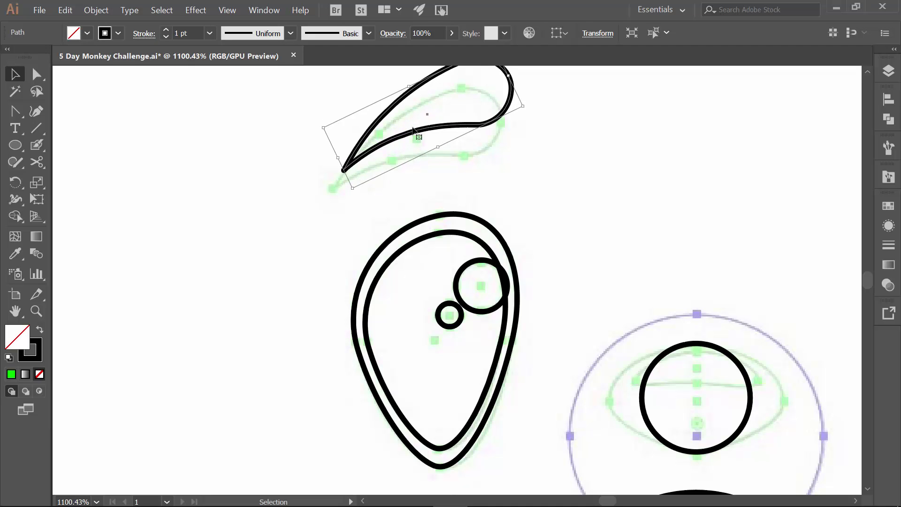
key("Left")
key("Left")
key("Left")
key("Down")
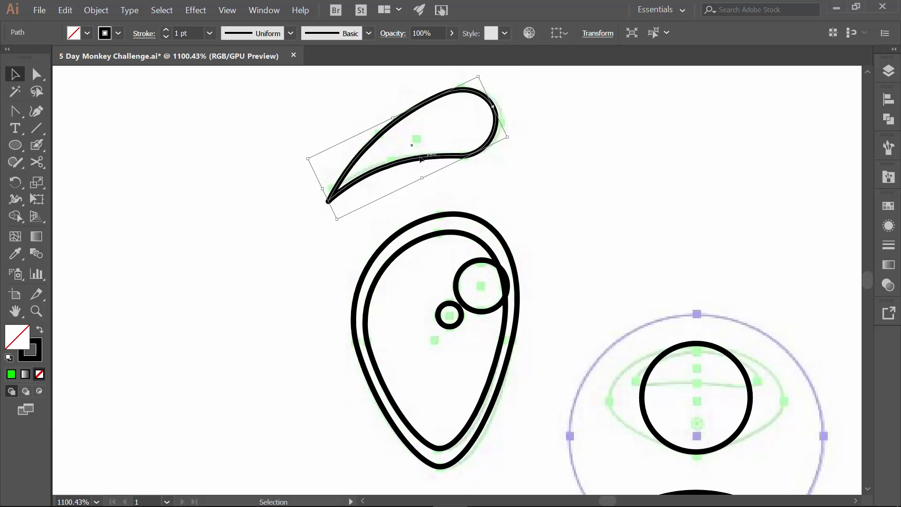
Reposition the rotated teardrop onto the green eyebrow guide and deselect it.
left_click_drag(425, 160, 289, 173)
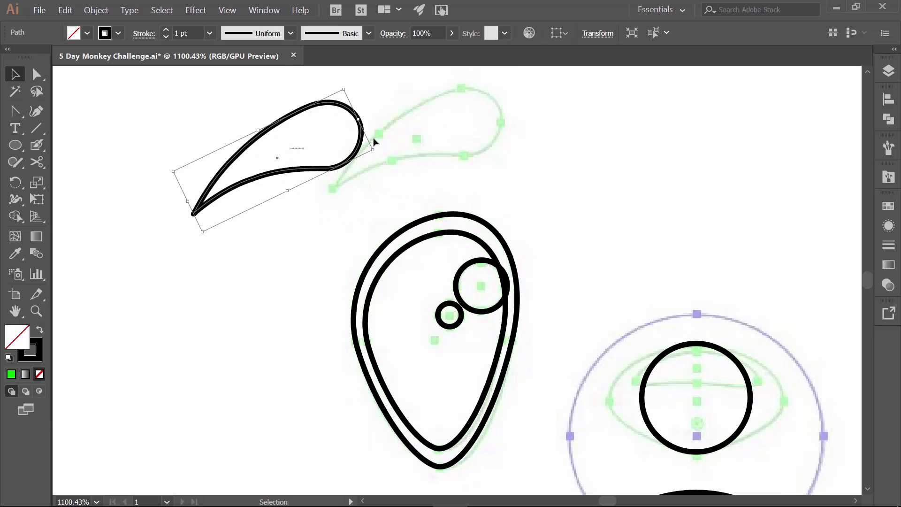
left_click(421, 138)
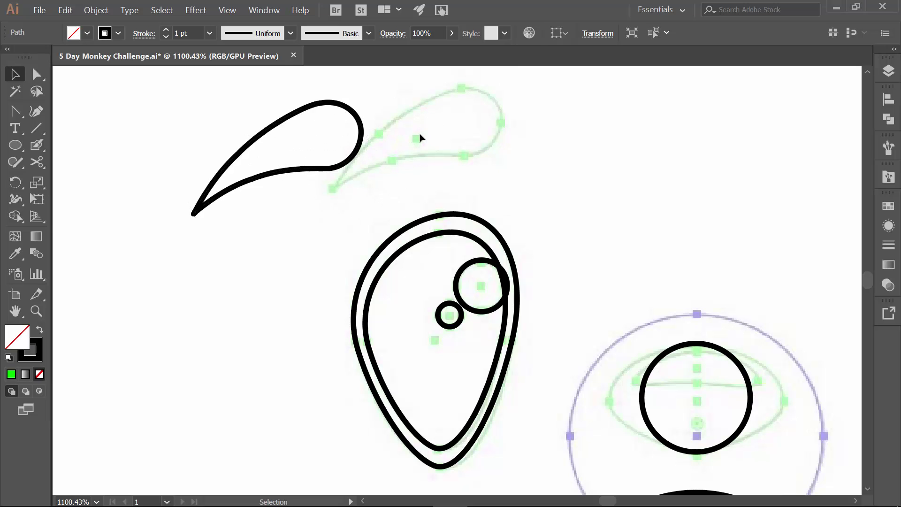
left_click(281, 174)
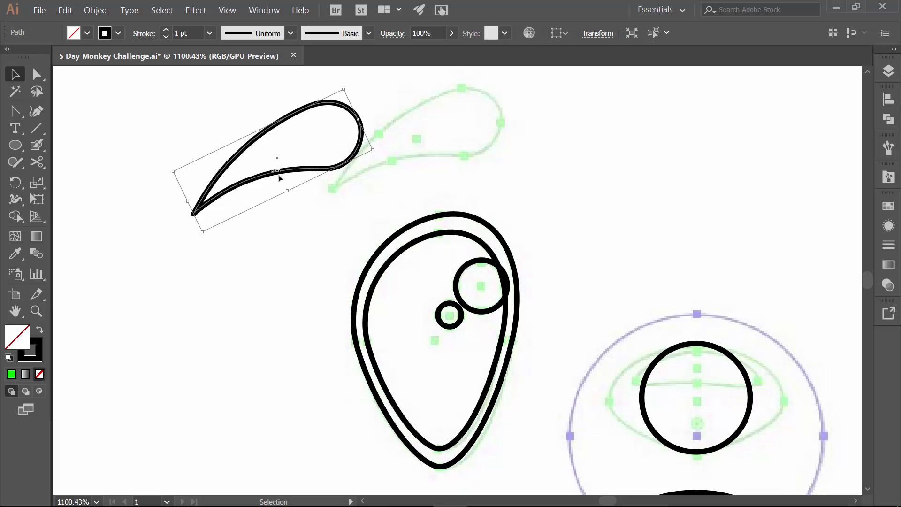
left_click_drag(274, 176, 407, 159)
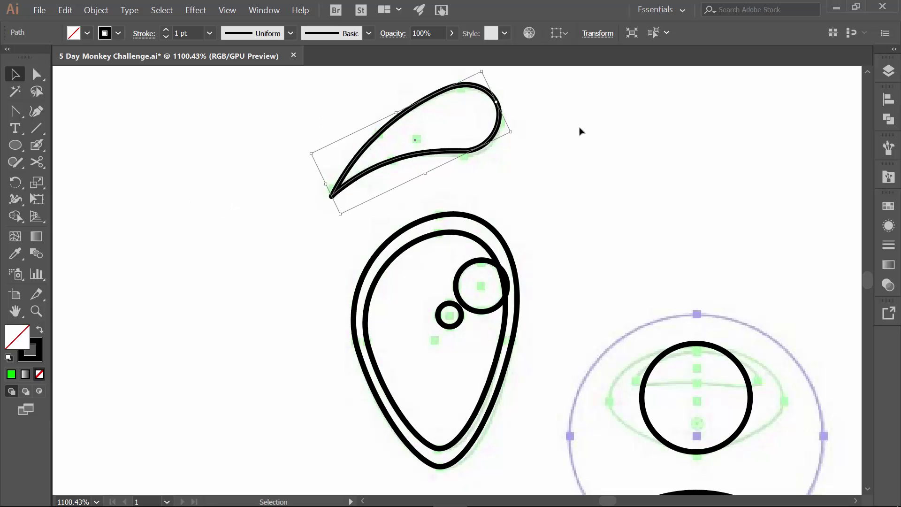
left_click(519, 136)
key("c")
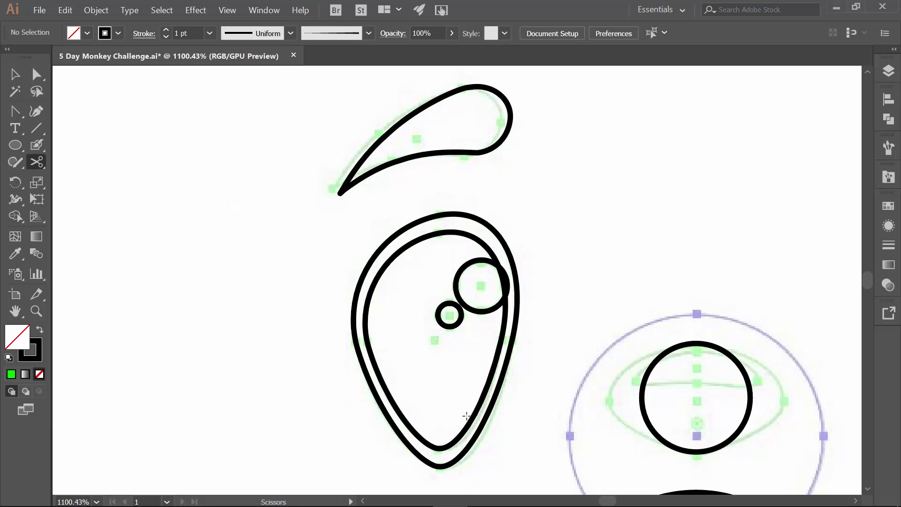
Zoom in on the eye's bottom and cut the inner U-shaped outline at two points with Scissors.
left_click(36, 163)
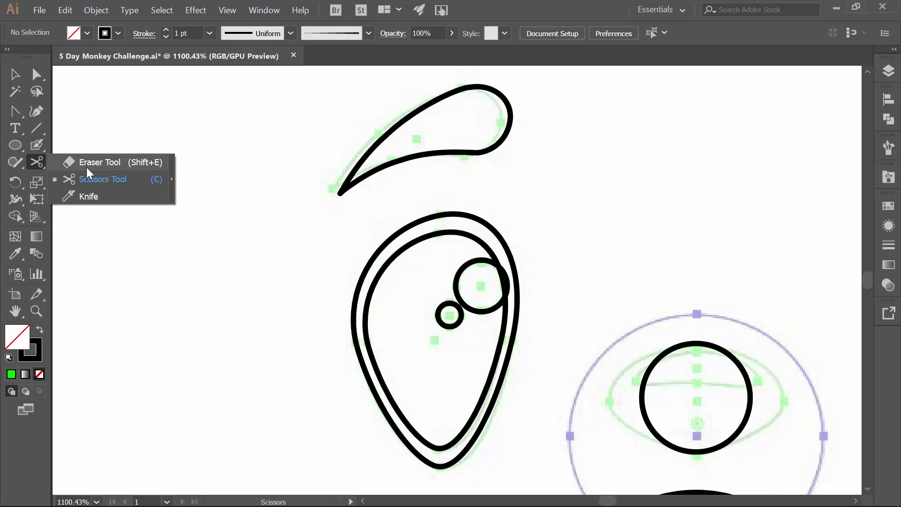
left_click(92, 178)
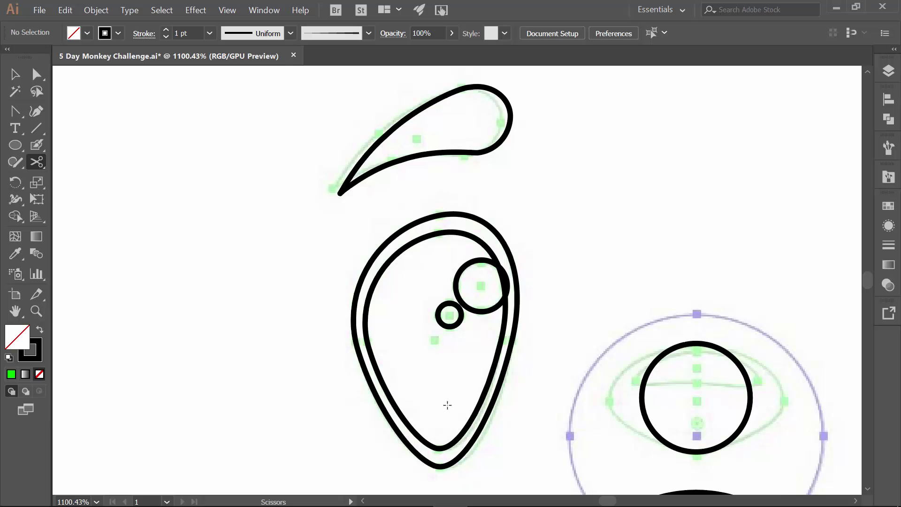
key("z")
left_click_drag(449, 416, 499, 366)
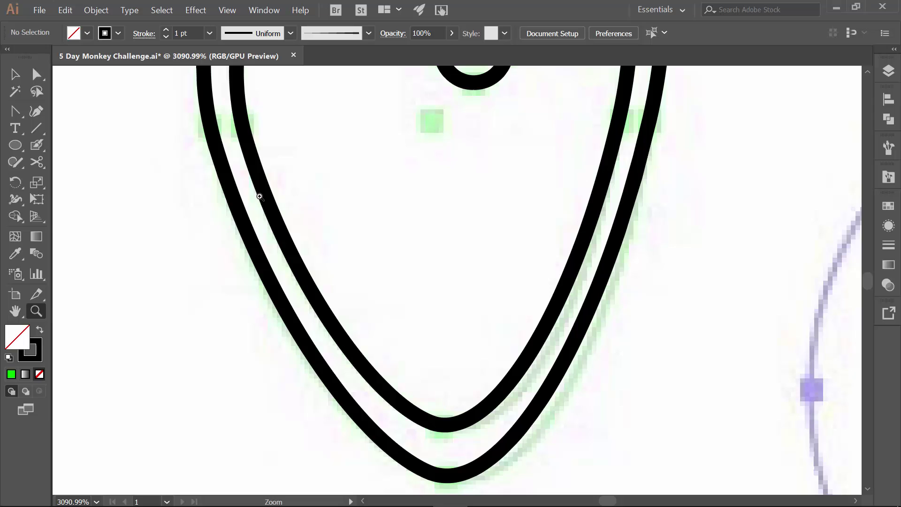
key("c")
left_click(566, 287)
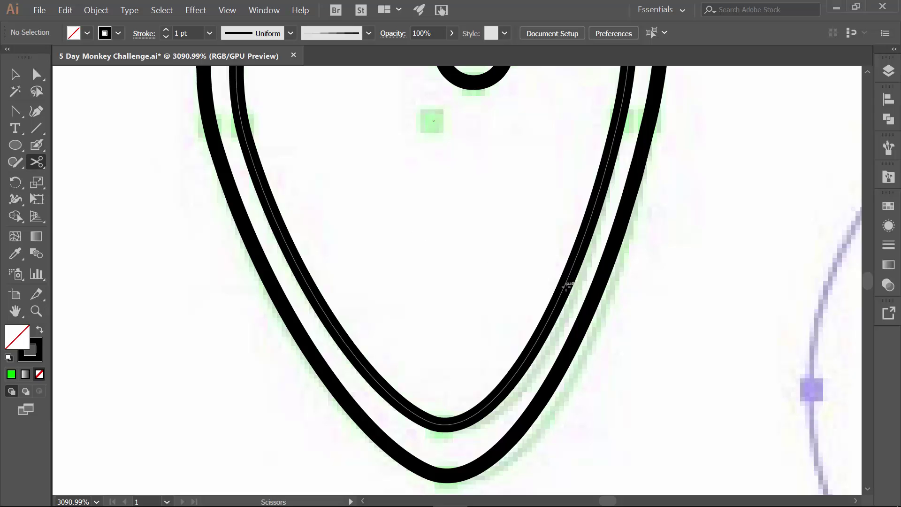
left_click(566, 287)
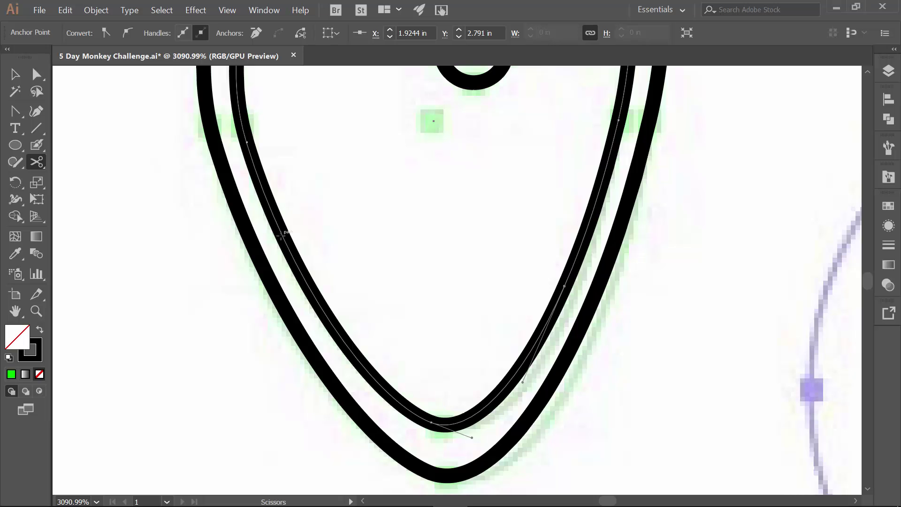
left_click(281, 234)
Delete the upper cut segment of the inner outline, then zoom out to the whole drawing.
key("v")
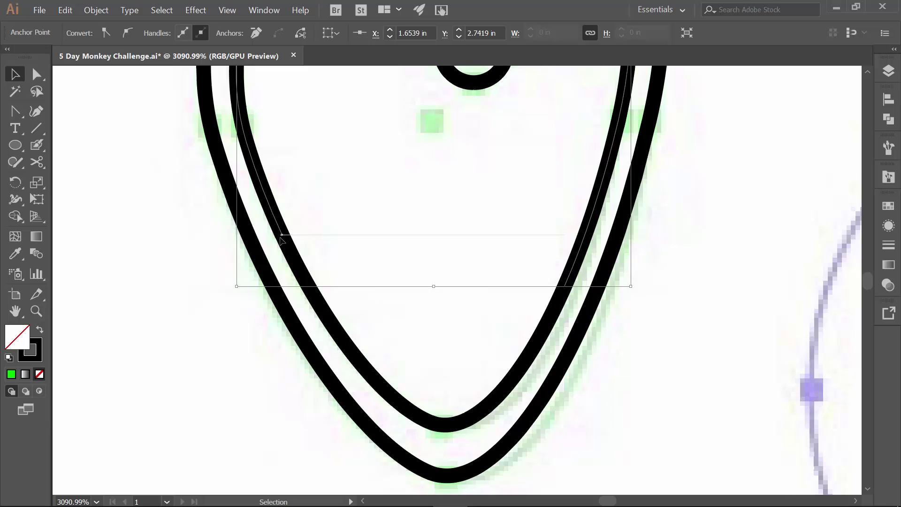
key("a")
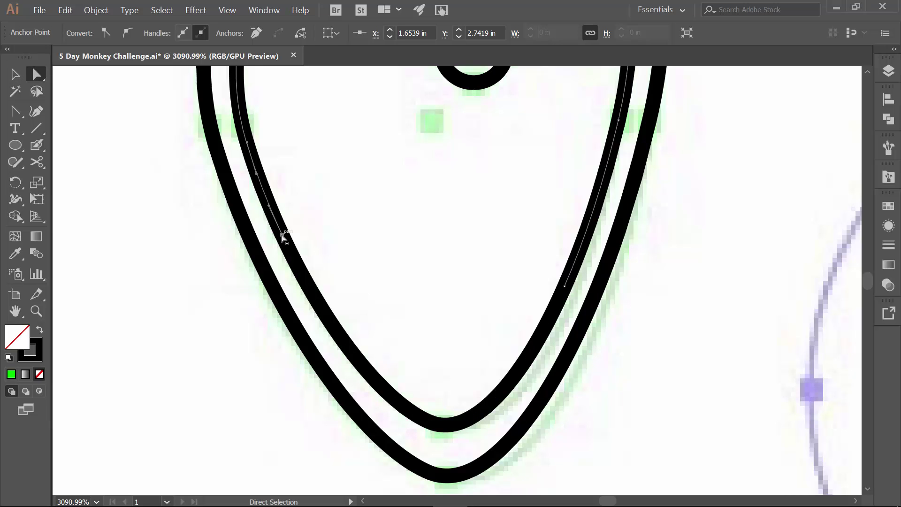
key("v")
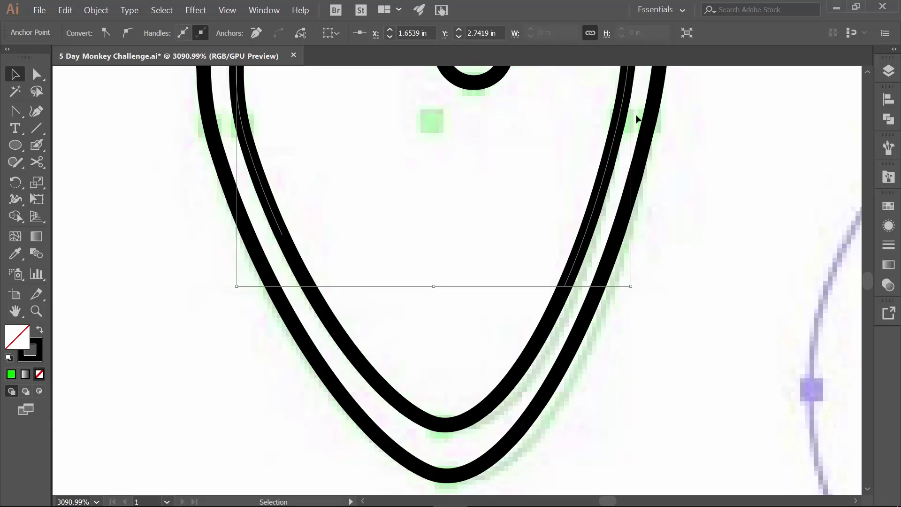
left_click(501, 180)
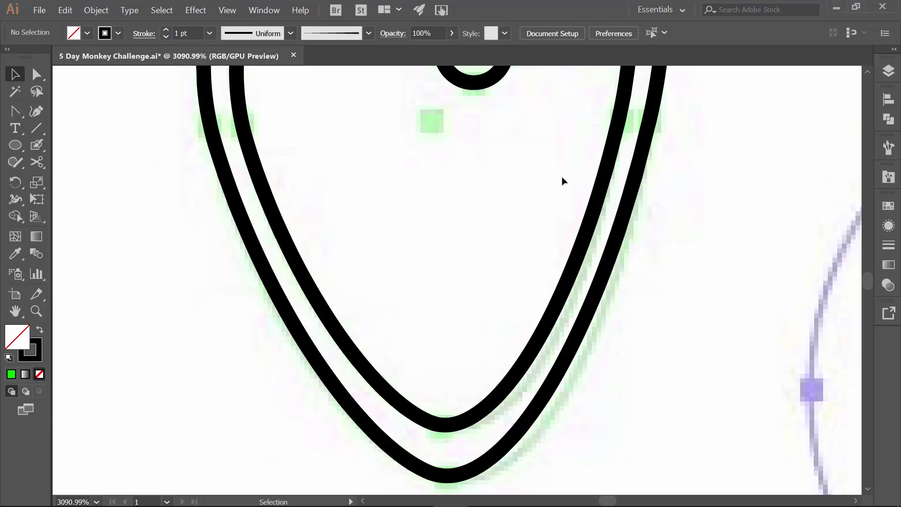
left_click(605, 184)
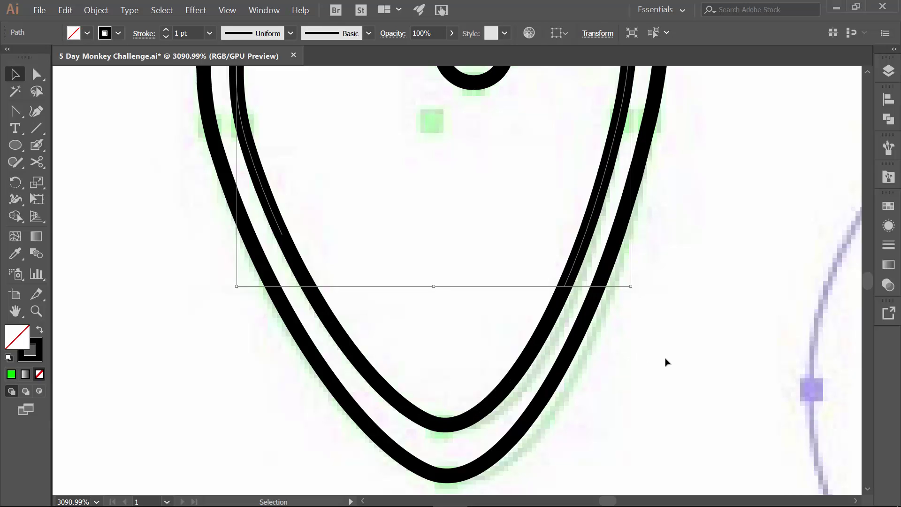
key("Delete")
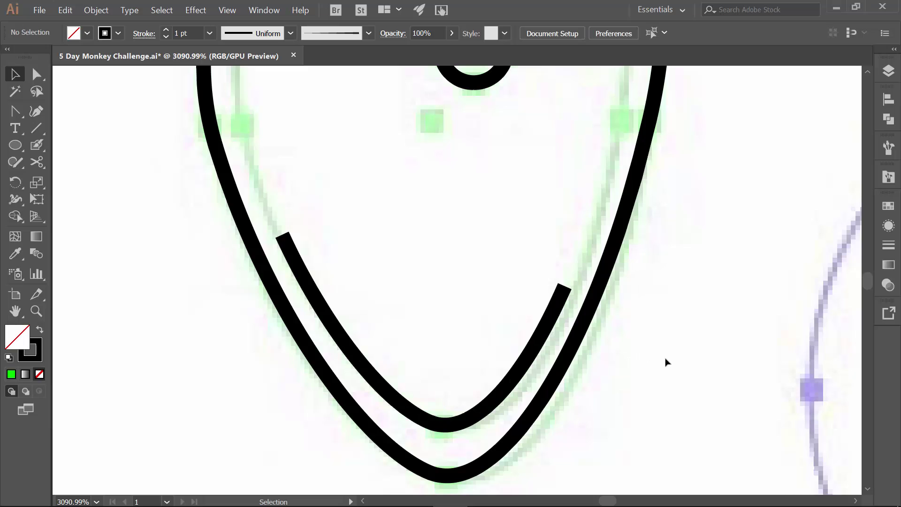
left_click(537, 346)
key("ctrl+0")
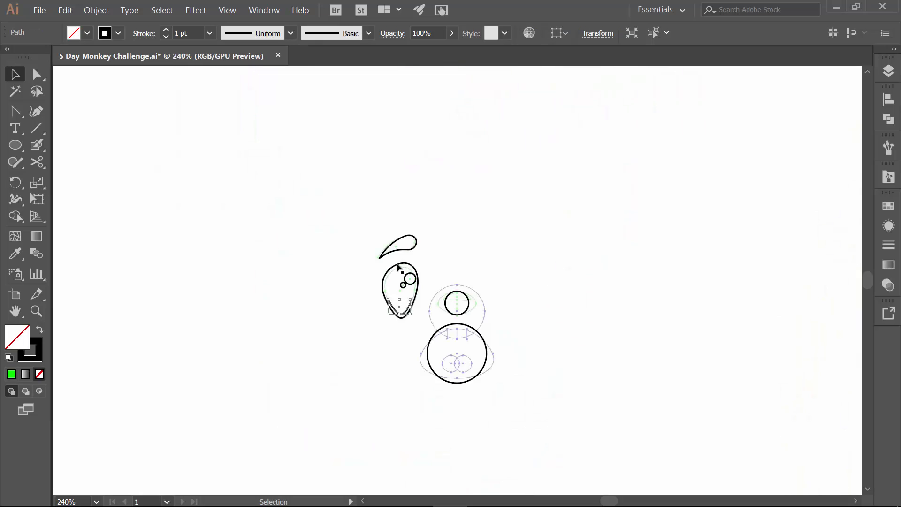
Deselect everything and zoom in closely on the monkey's eye area.
left_click(373, 338)
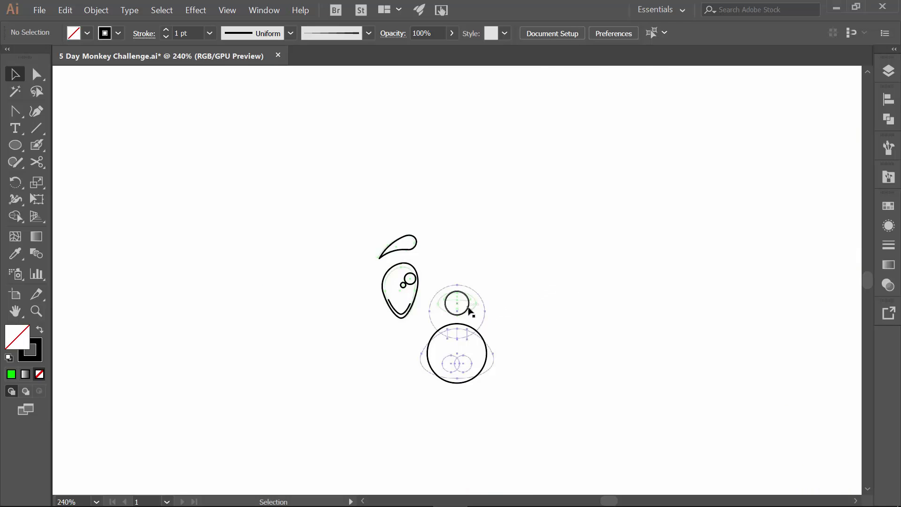
key("z")
left_click_drag(440, 292, 520, 306)
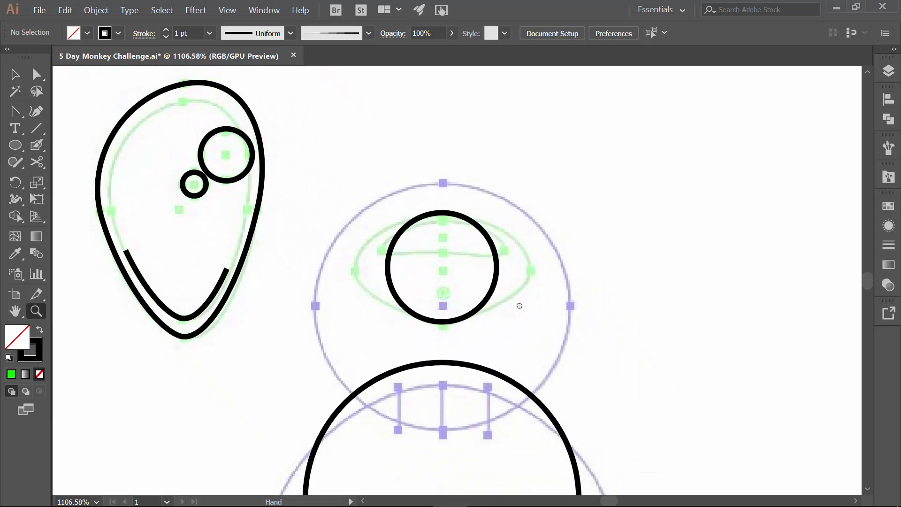
Convert the eye circle's bottom anchor into a sharp corner point.
key("v")
left_click(479, 308)
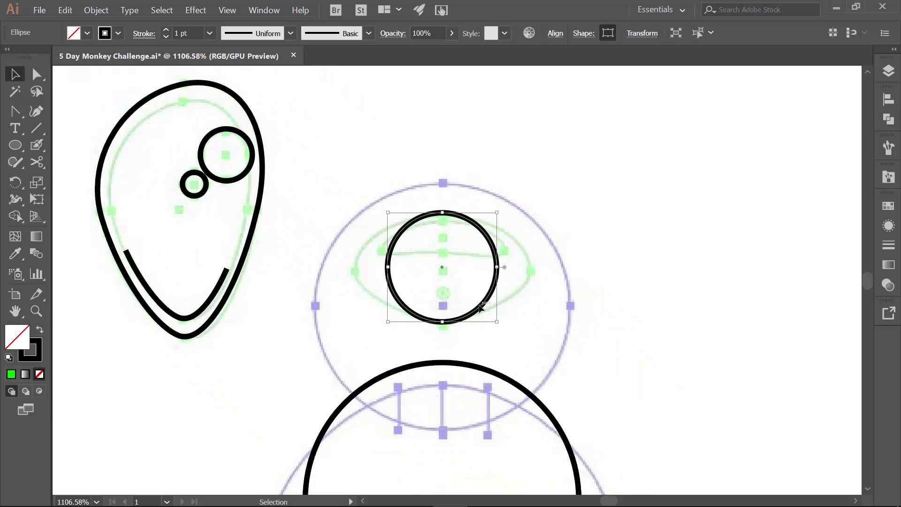
key("a")
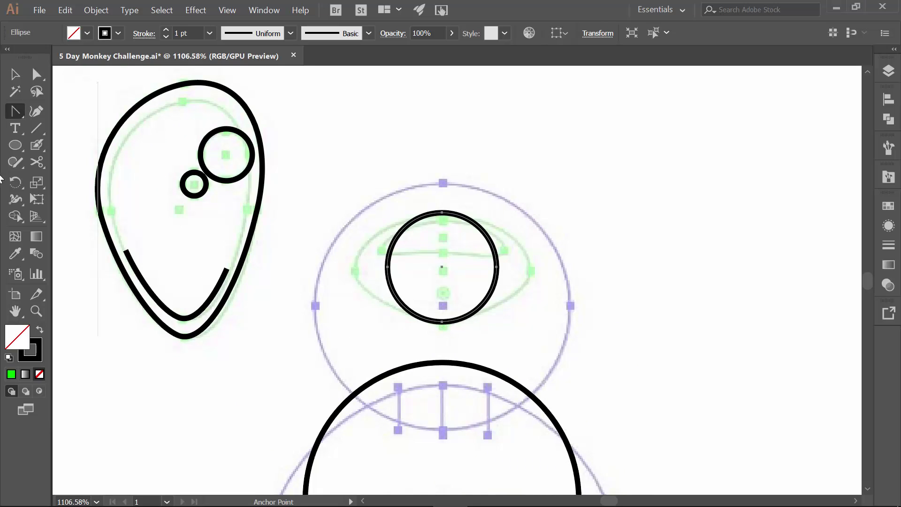
left_click(17, 109)
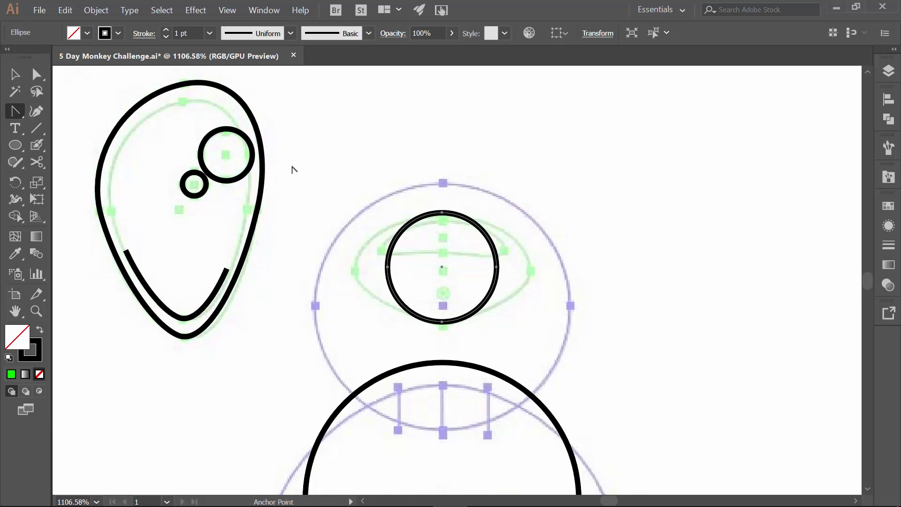
left_click(442, 323)
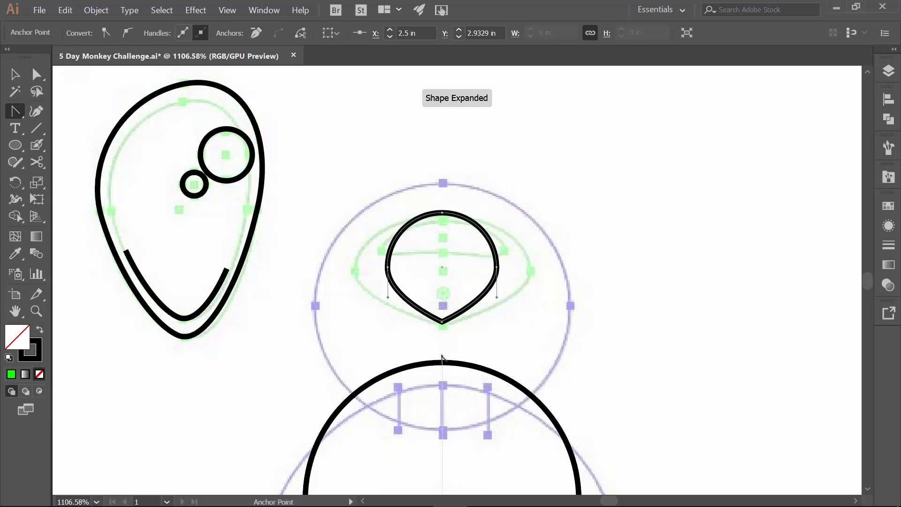
Widen the eye shape to about 0.48 × 0.29 in and draw a thin 0.3 × 0.07 in ellipse inside.
key("v")
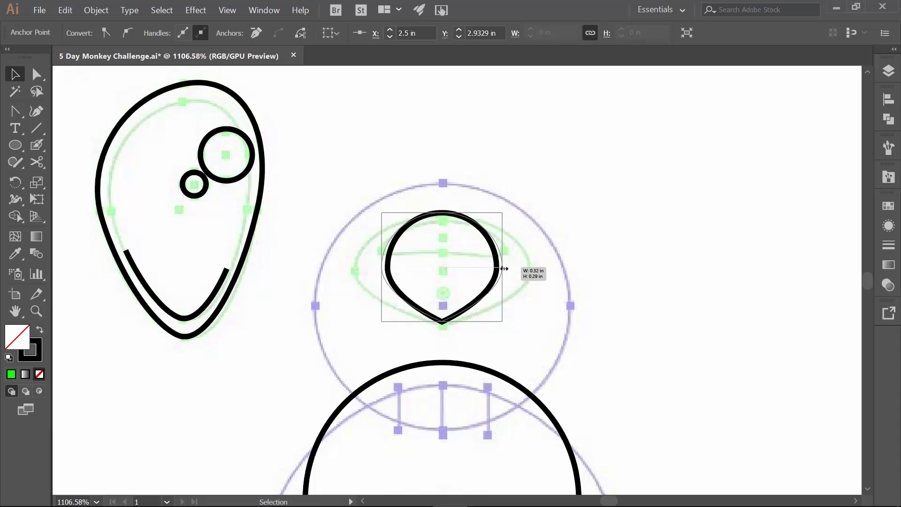
left_click_drag(504, 268, 533, 273)
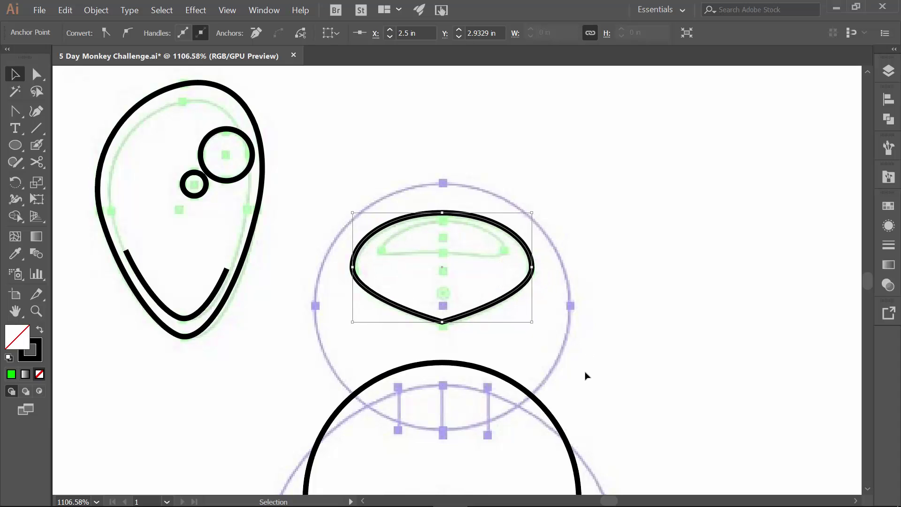
left_click(15, 145)
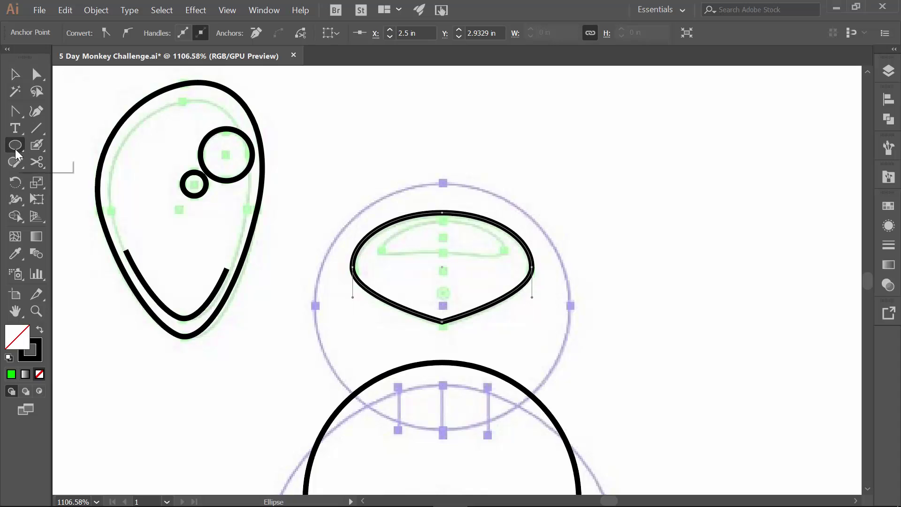
left_click_drag(389, 231, 502, 257)
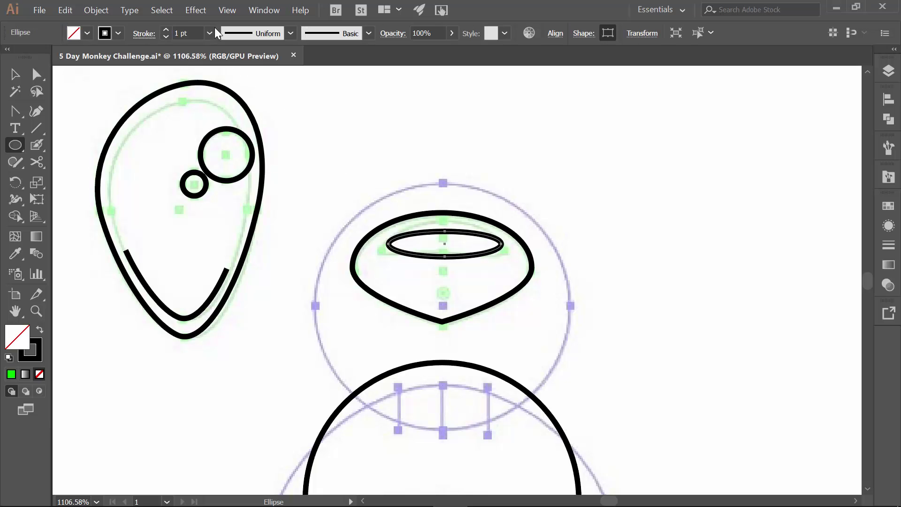
Bend the thin ellipse with an Arc warp and expand it into a plain crescent path.
left_click(197, 11)
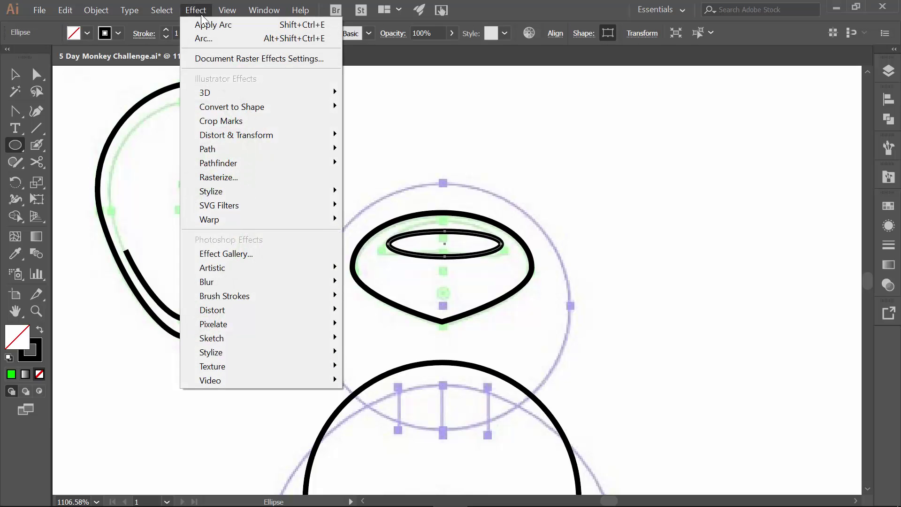
left_click(205, 40)
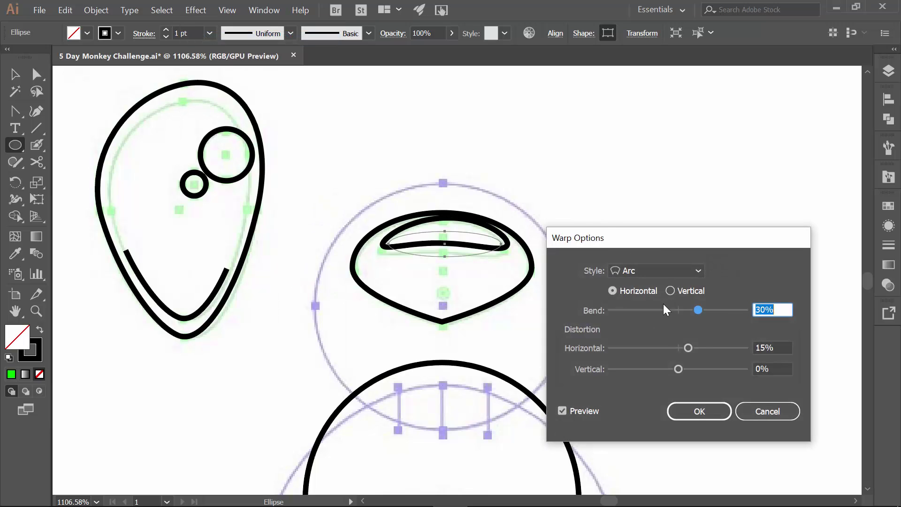
left_click(708, 411)
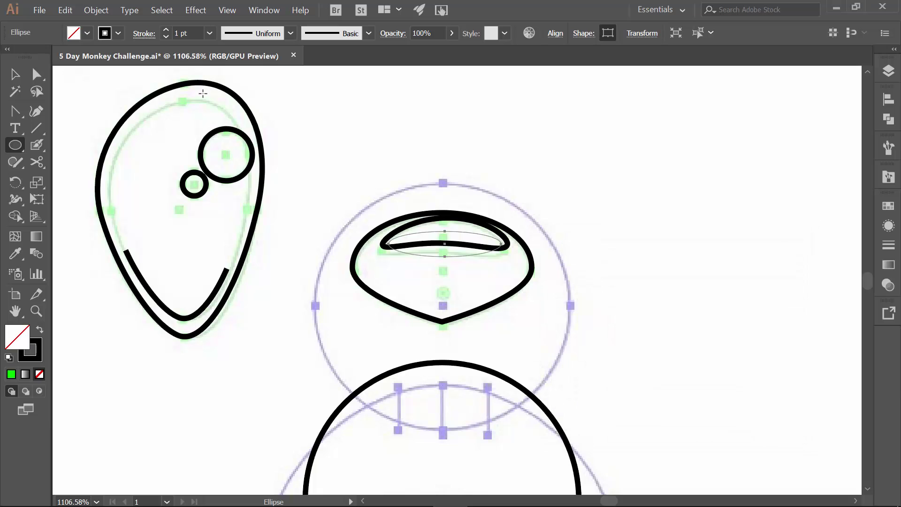
left_click(96, 10)
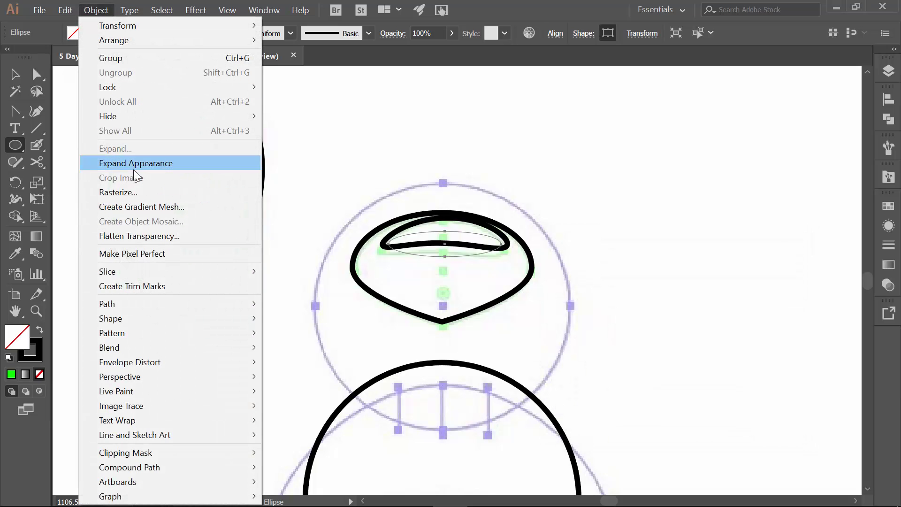
left_click(133, 169)
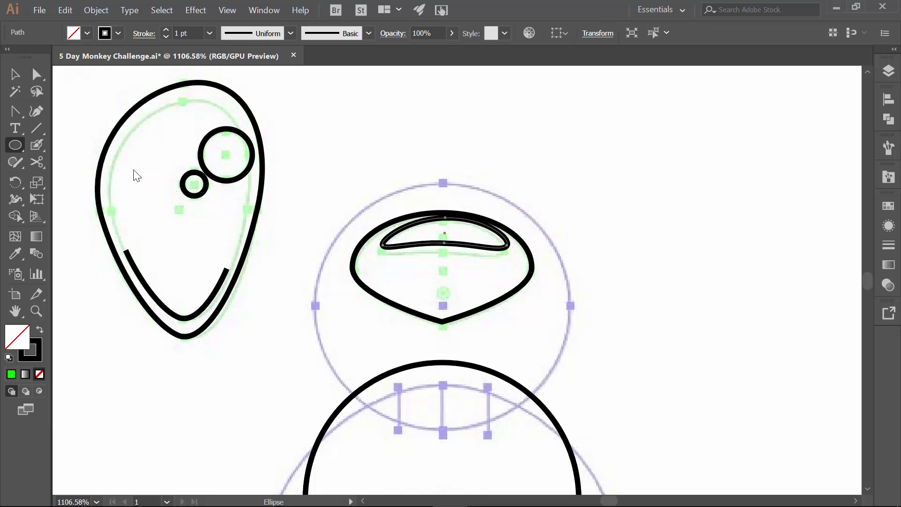
Adjust the crescent highlight's width and nudge it down near the eye's top.
key("v")
left_click_drag(383, 232, 394, 233)
key("Down")
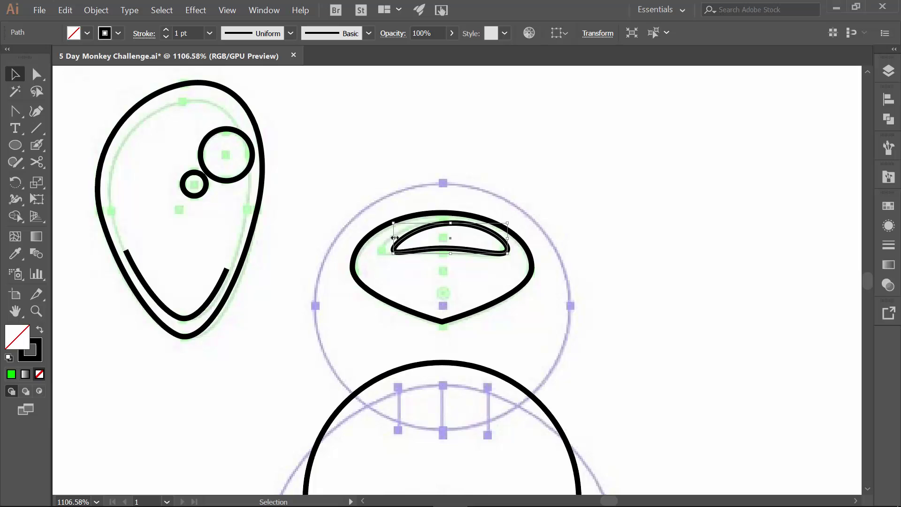
left_click_drag(395, 238, 383, 238)
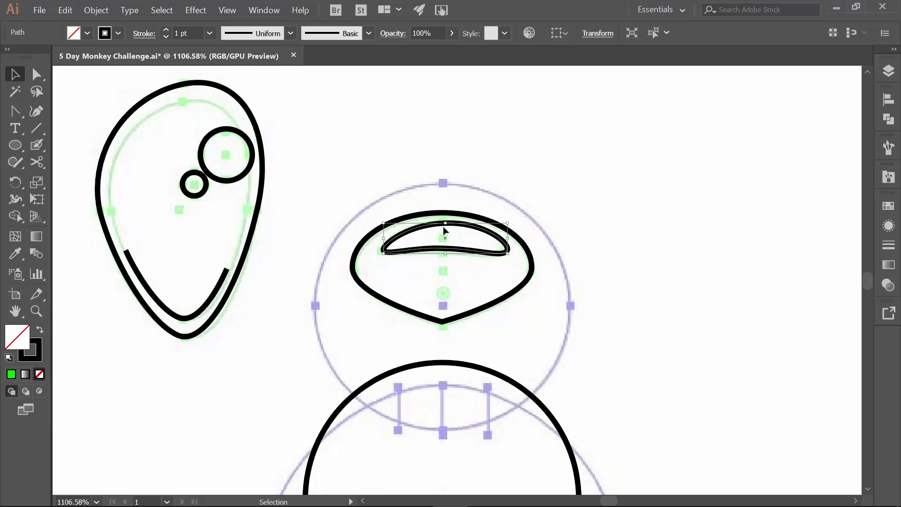
left_click(513, 202)
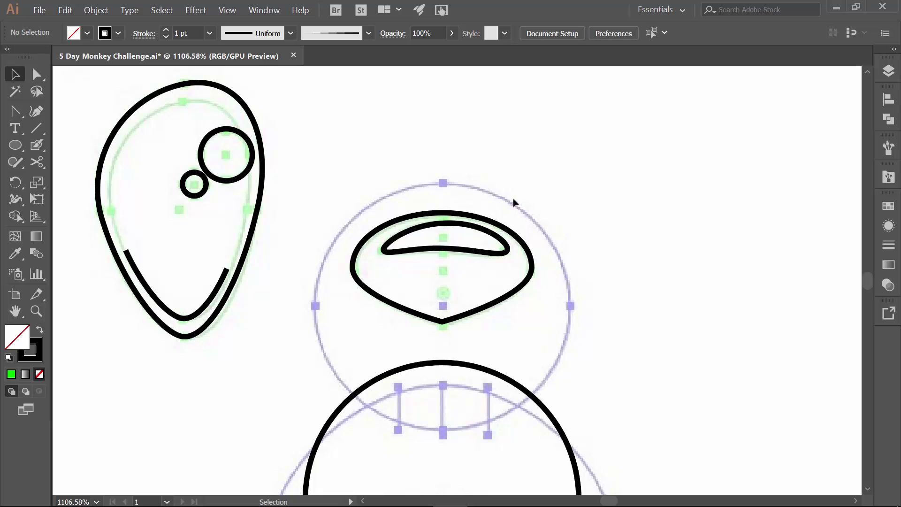
left_click_drag(502, 354, 492, 206)
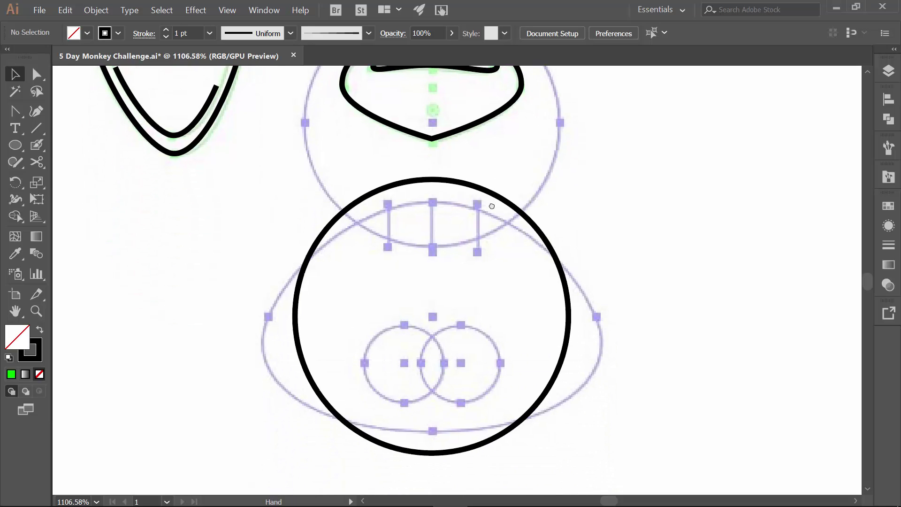
left_click(445, 184)
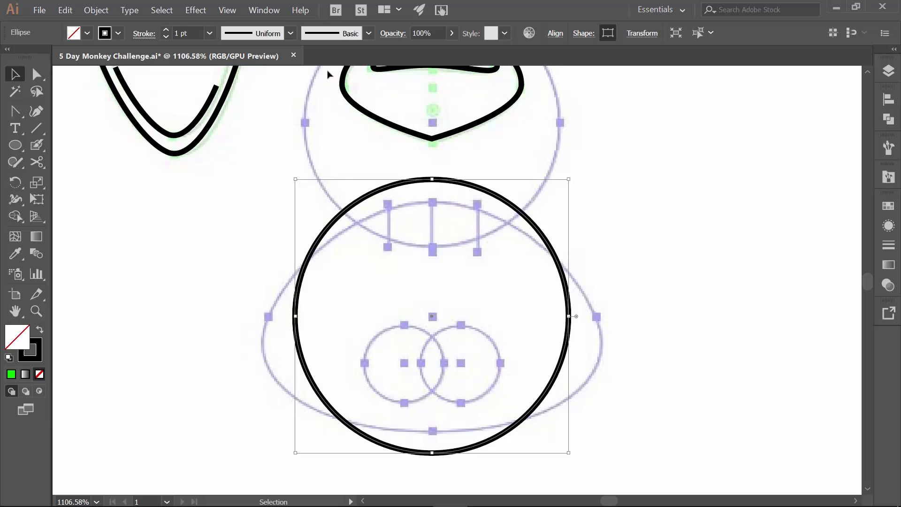
Apply a Bulge warp to the lower circle with 25% vertical distortion and 0% bend.
left_click(190, 11)
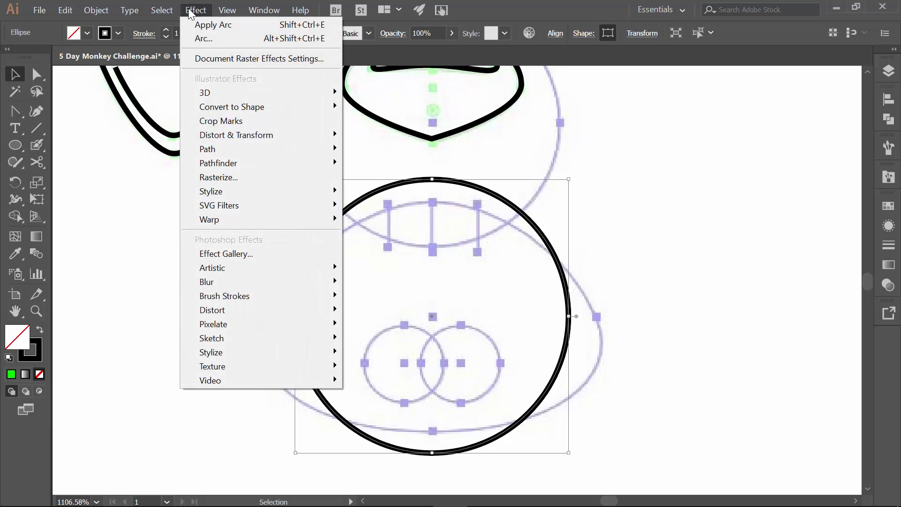
mouse_move(215, 225)
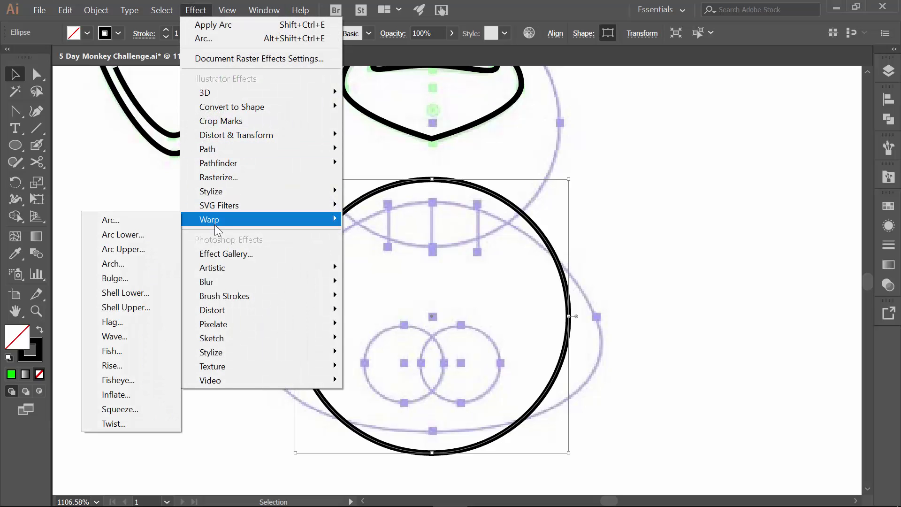
left_click(145, 278)
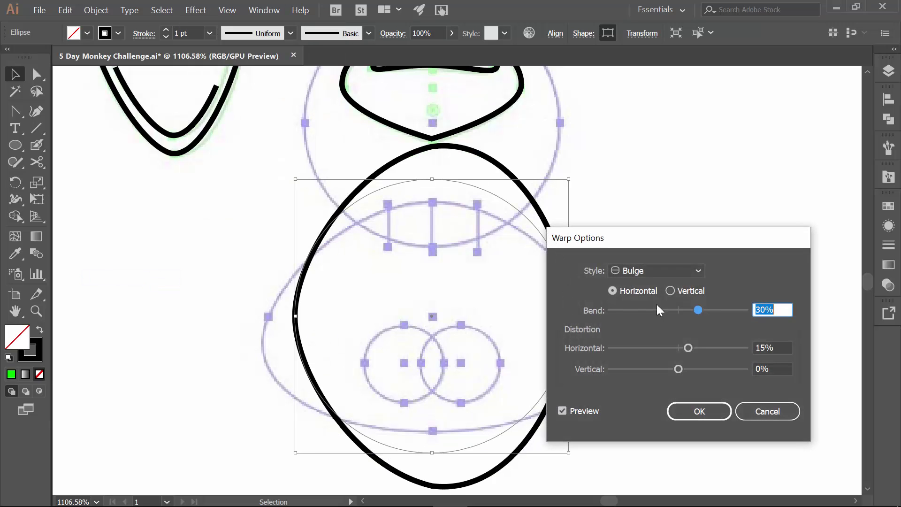
left_click_drag(701, 309, 676, 309)
left_click_drag(764, 311, 753, 310)
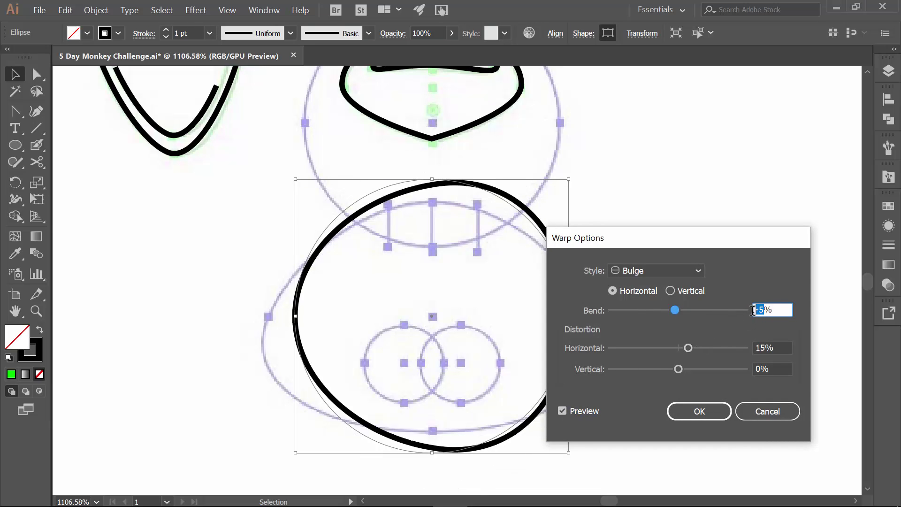
type("0")
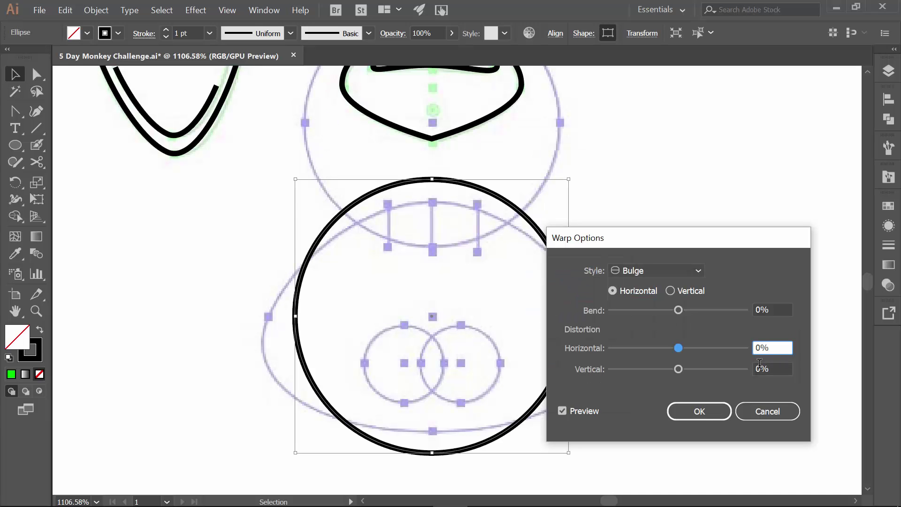
left_click_drag(574, 314, 558, 314)
type("25")
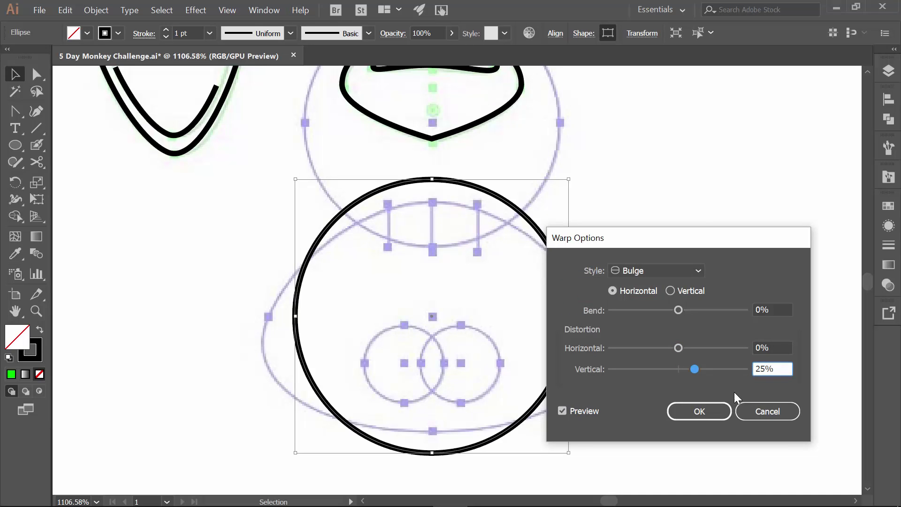
left_click(705, 407)
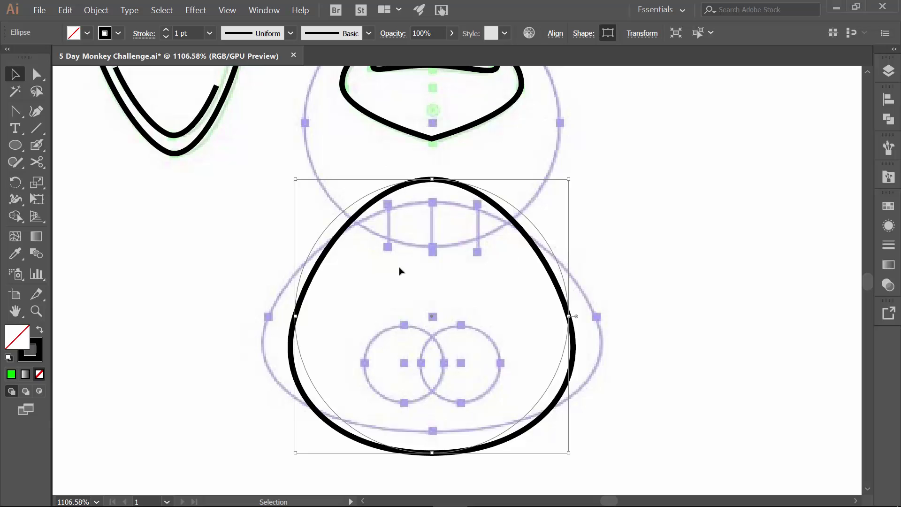
Expand the bulged muzzle and squash and widen it to about 0.88 × 0.62 in.
left_click(93, 11)
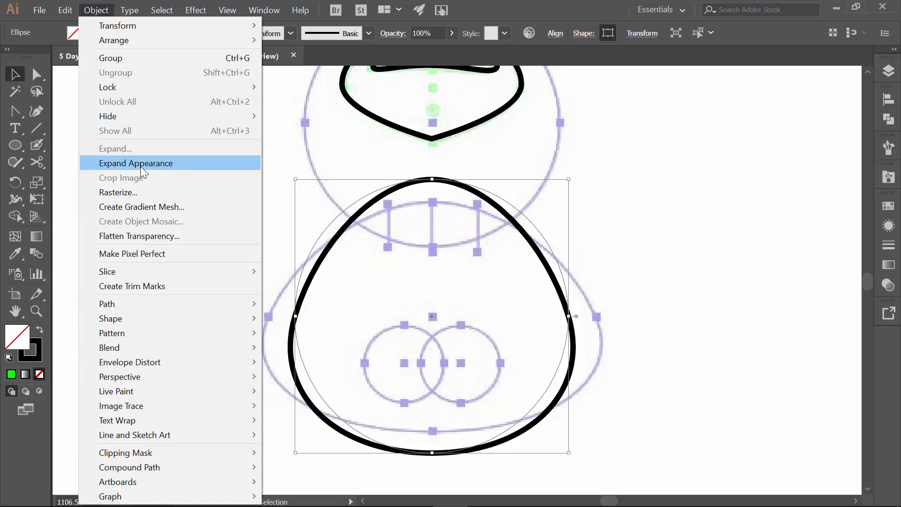
left_click(140, 164)
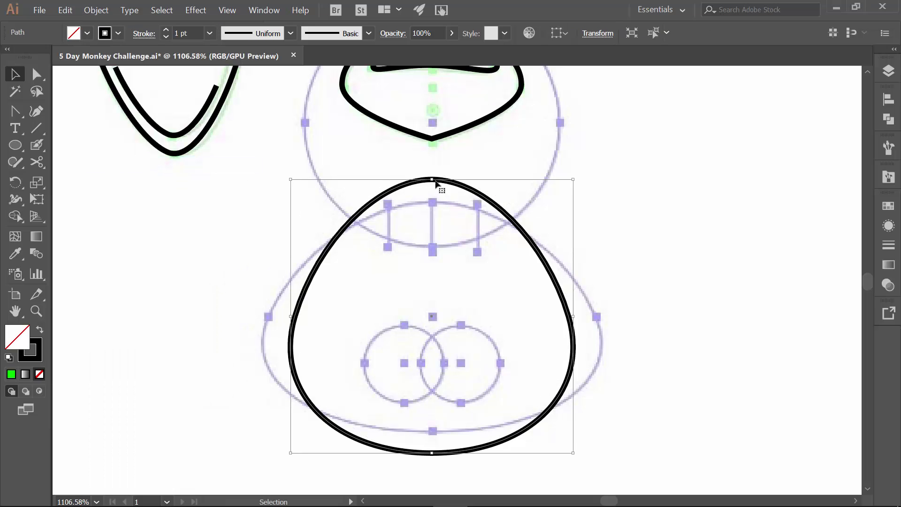
left_click_drag(432, 180, 433, 201)
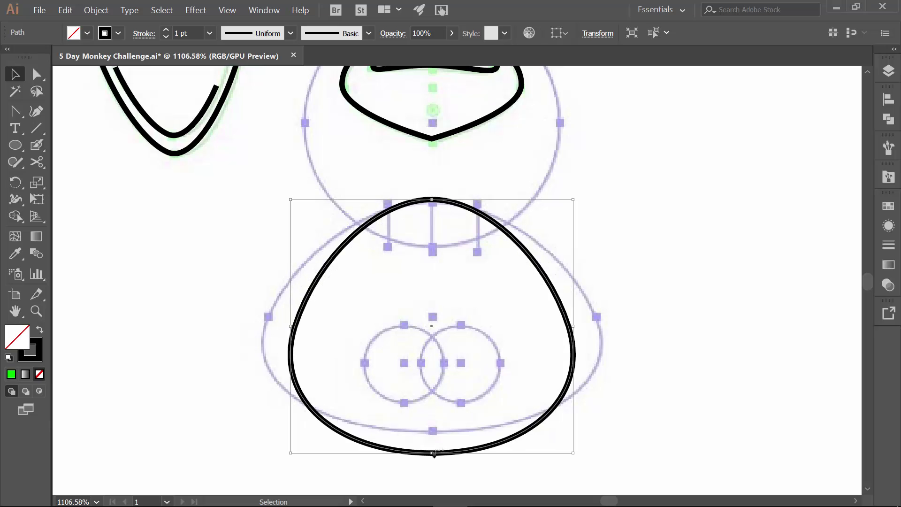
left_click_drag(434, 453, 433, 430)
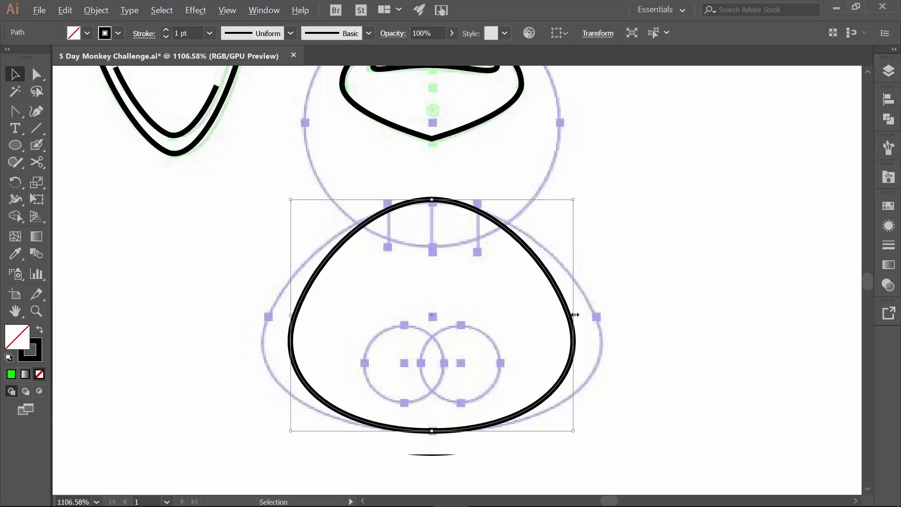
left_click_drag(575, 316, 602, 321)
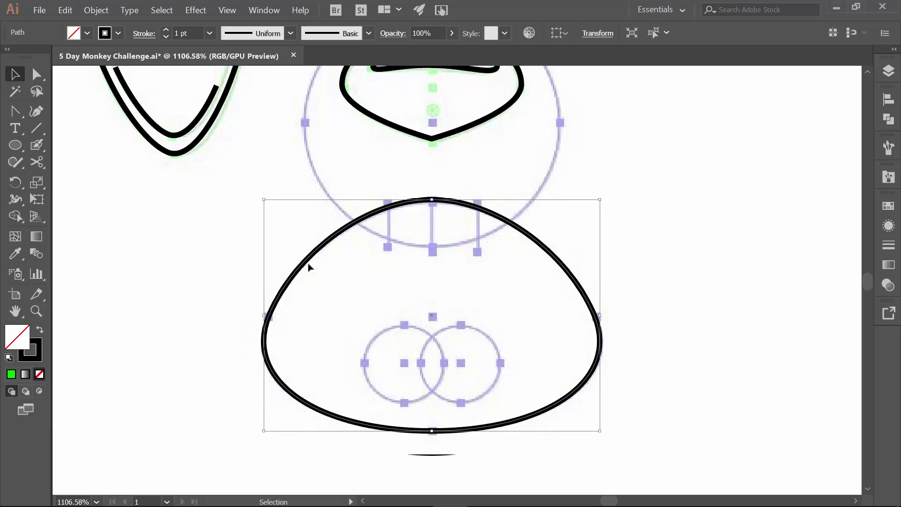
left_click(16, 143)
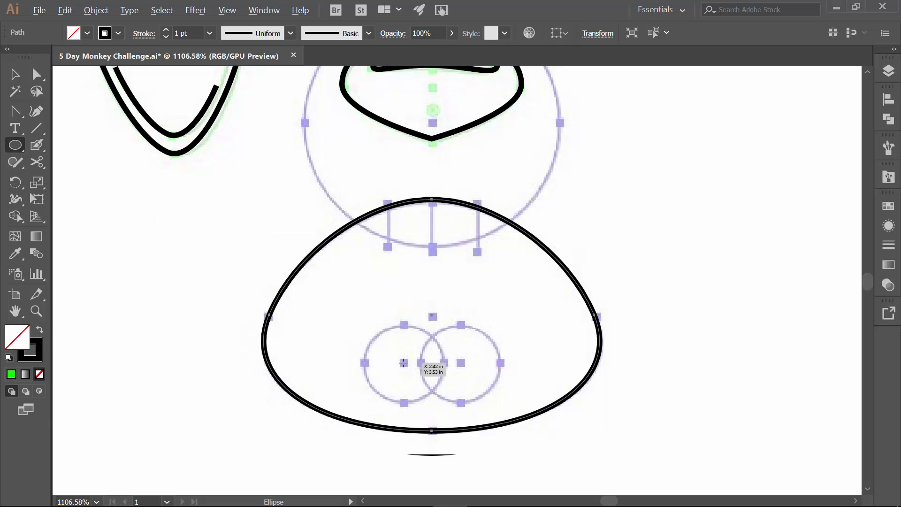
Draw both nostril circles and a 0.87 in circle around the nose over their guides.
left_click_drag(406, 364, 446, 393)
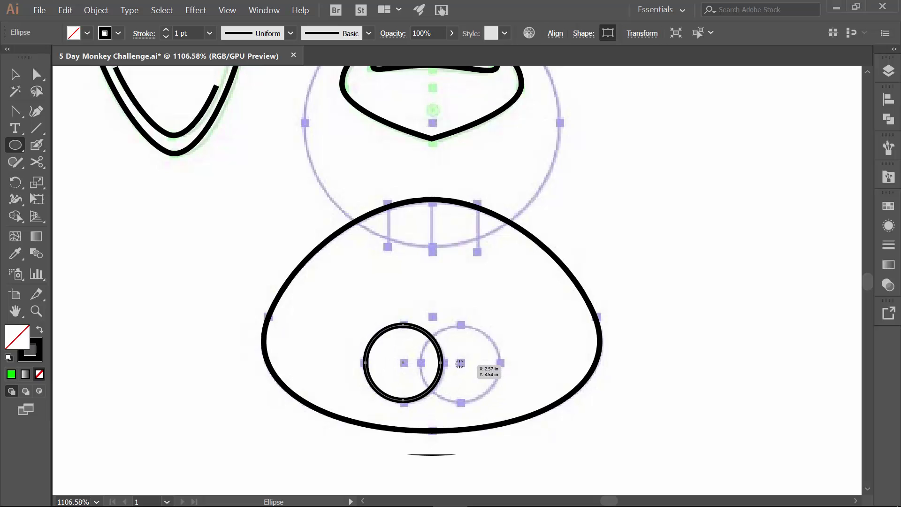
left_click_drag(461, 362, 499, 402)
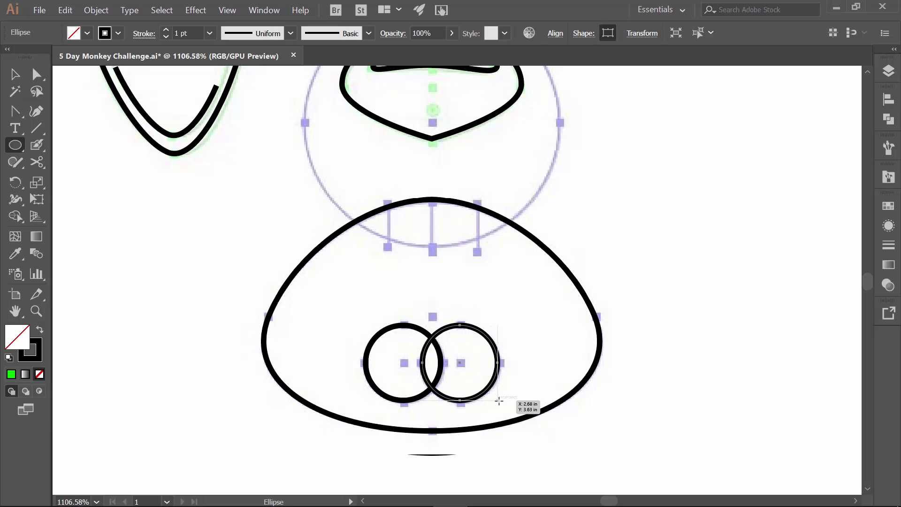
scroll(469, 331, "up", 5)
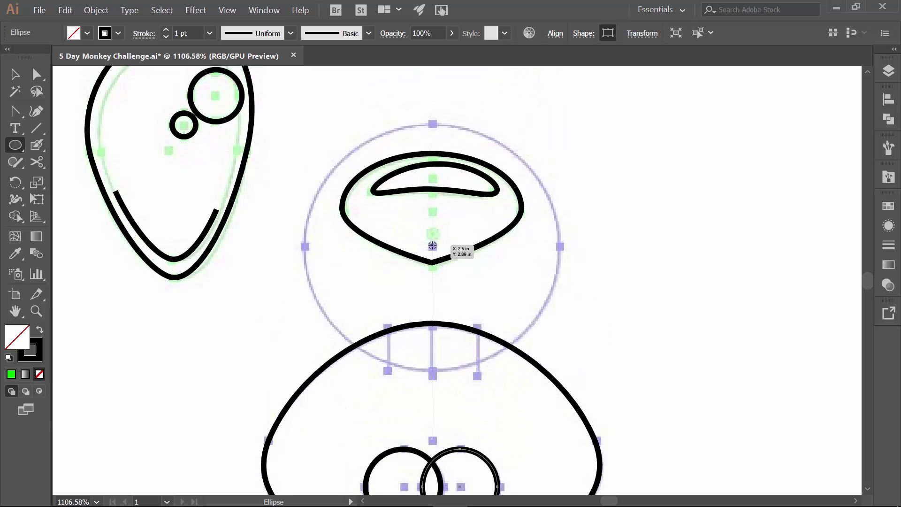
left_click_drag(432, 245, 489, 370)
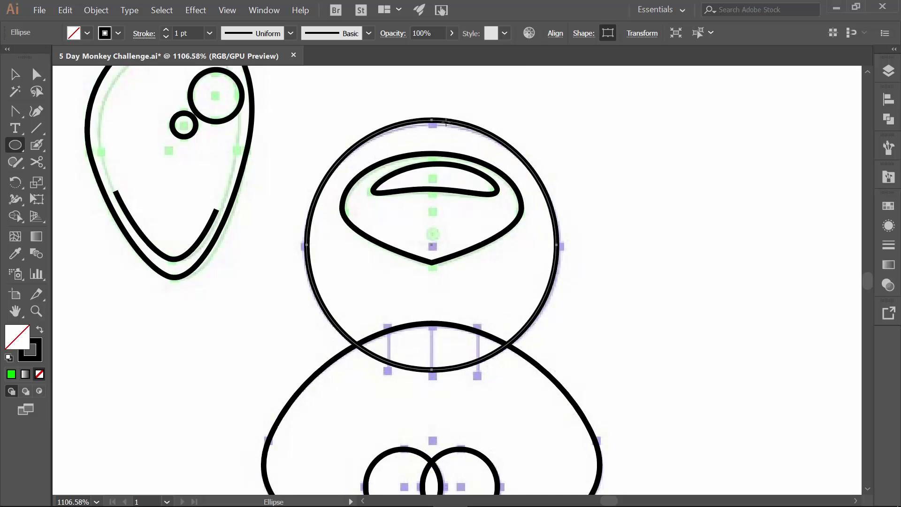
key("c")
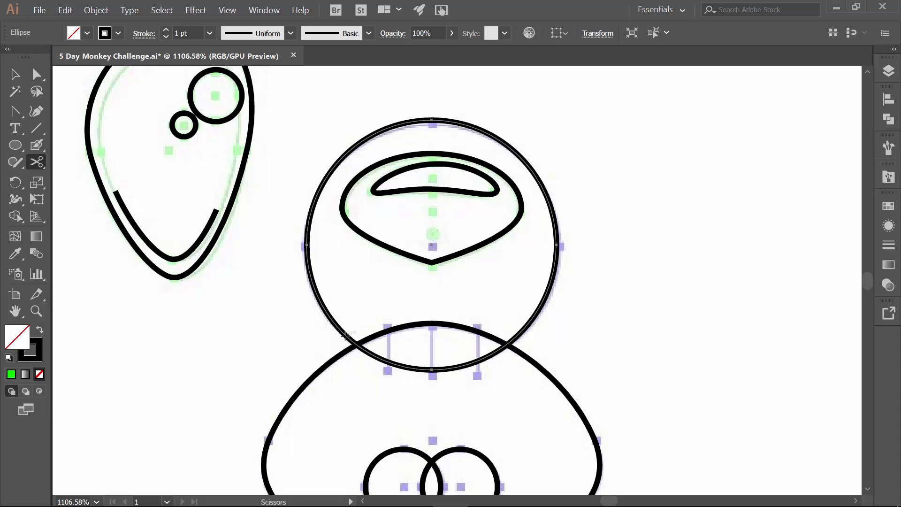
key("backslash")
Draw three vertical lines over the guide marks where the nose circle meets the muzzle.
left_click_drag(387, 322, 388, 373)
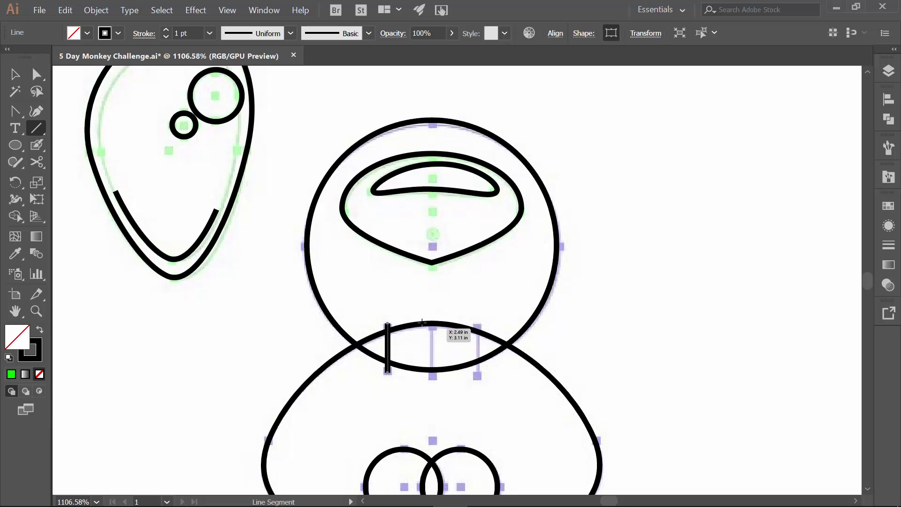
left_click_drag(432, 323, 433, 376)
left_click_drag(478, 323, 479, 376)
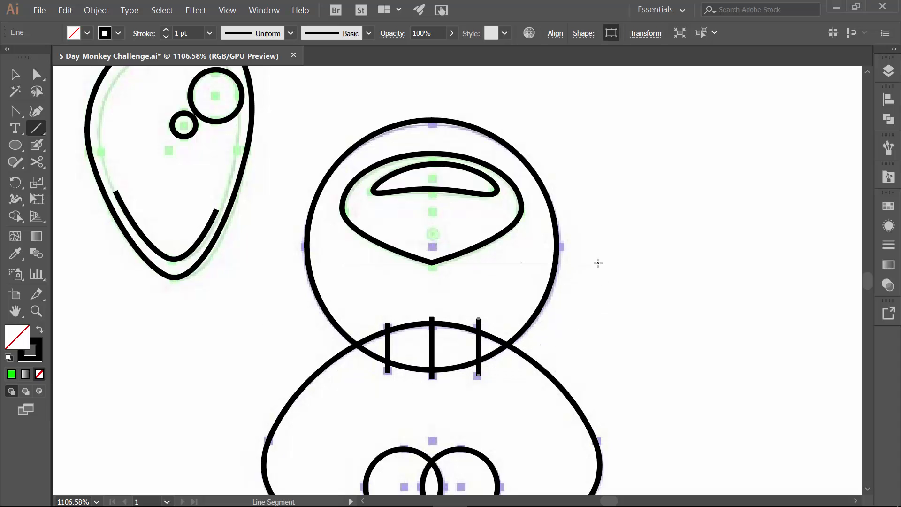
left_click_drag(598, 262, 777, 263)
left_click_drag(662, 191, 662, 369)
Make the Shapes layer visible in the Layers panel, then select the left eyebrow.
left_click_drag(637, 303, 772, 154)
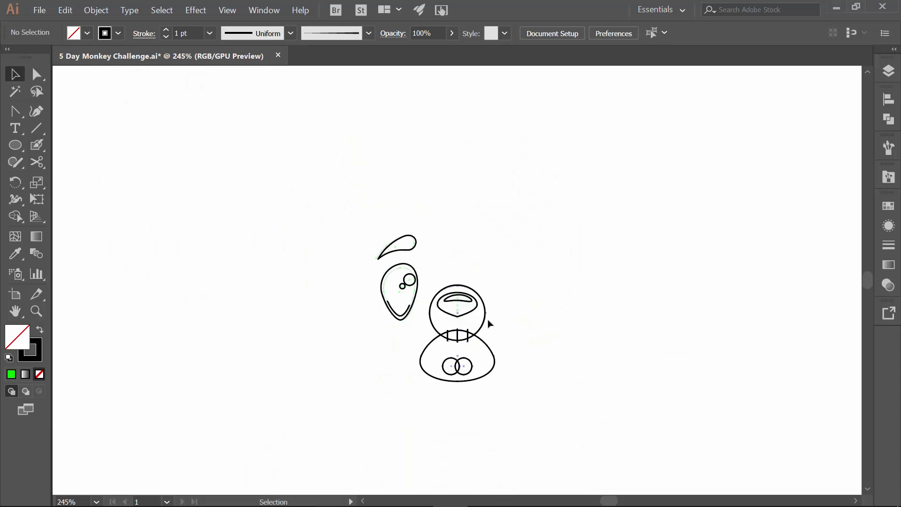
left_click(888, 72)
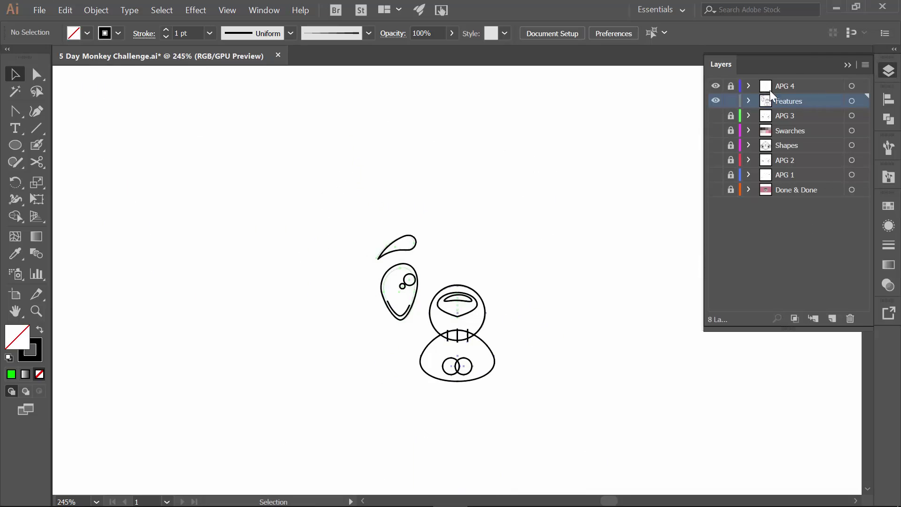
left_click(848, 66)
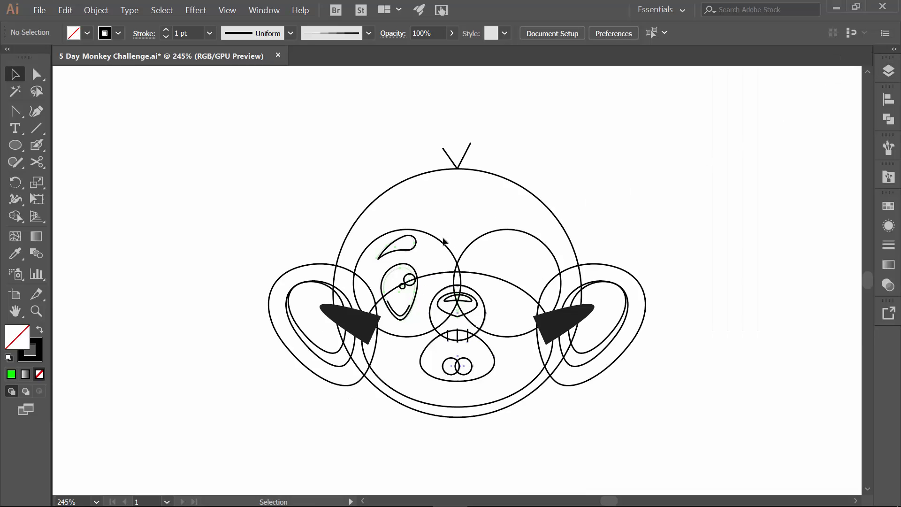
left_click(413, 247)
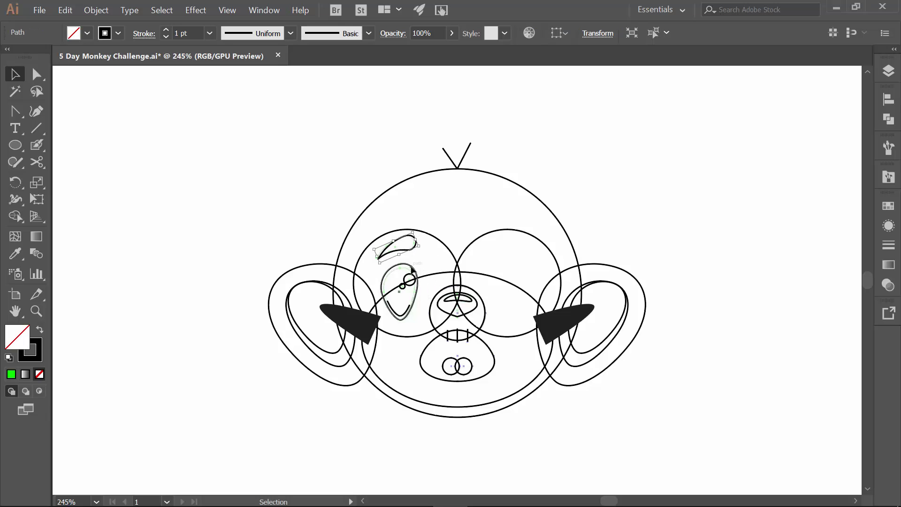
Select the left eye shapes and eyebrow, and drag a copy to the right side of the face.
left_click(413, 302)
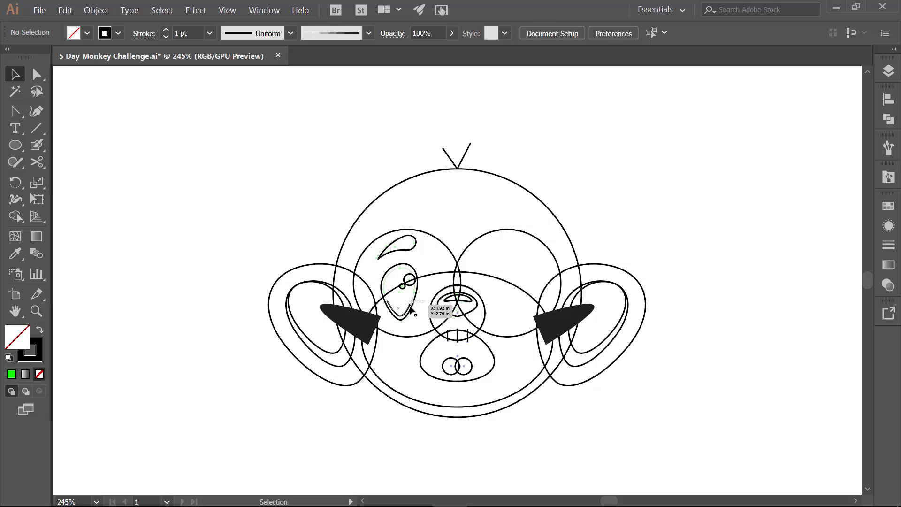
left_click(412, 303)
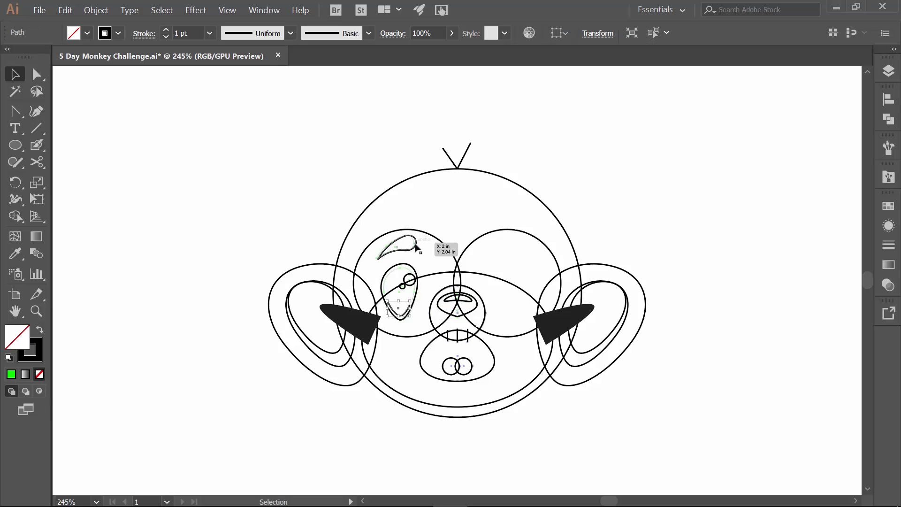
left_click(416, 247)
left_click(410, 279, "shift")
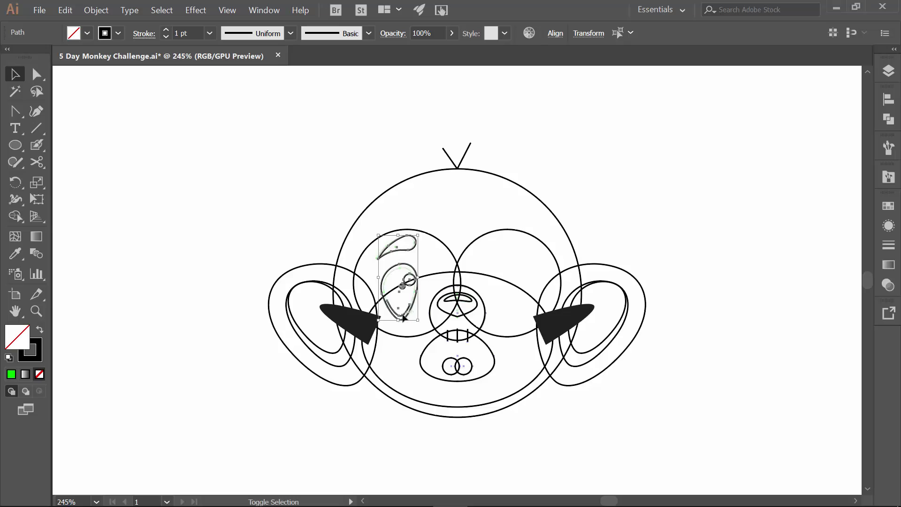
key("ctrl")
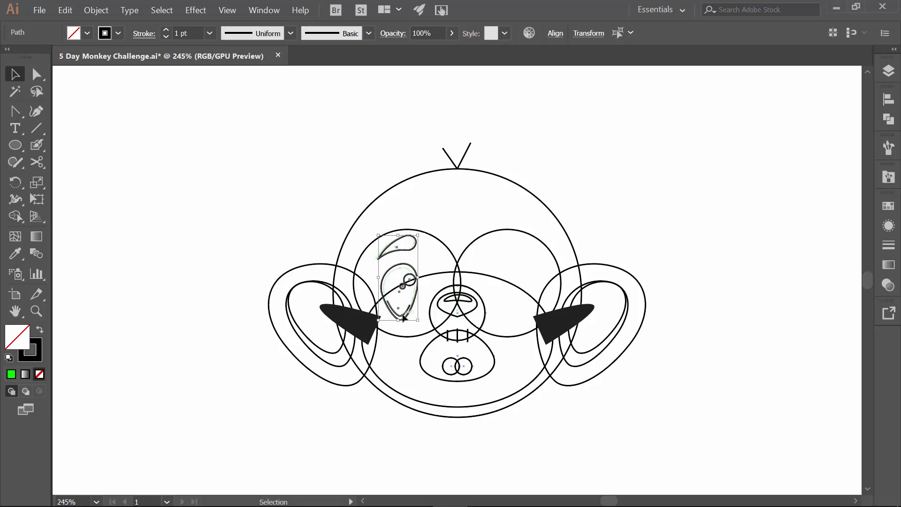
left_click_drag(403, 317, 516, 318)
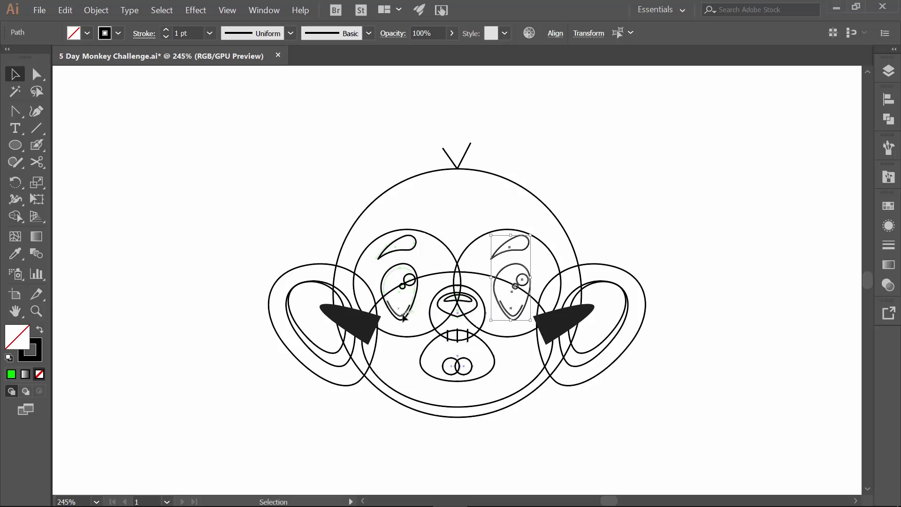
Reflect the copied eye and eyebrow vertically, then nudge them slightly right.
right_click(525, 279)
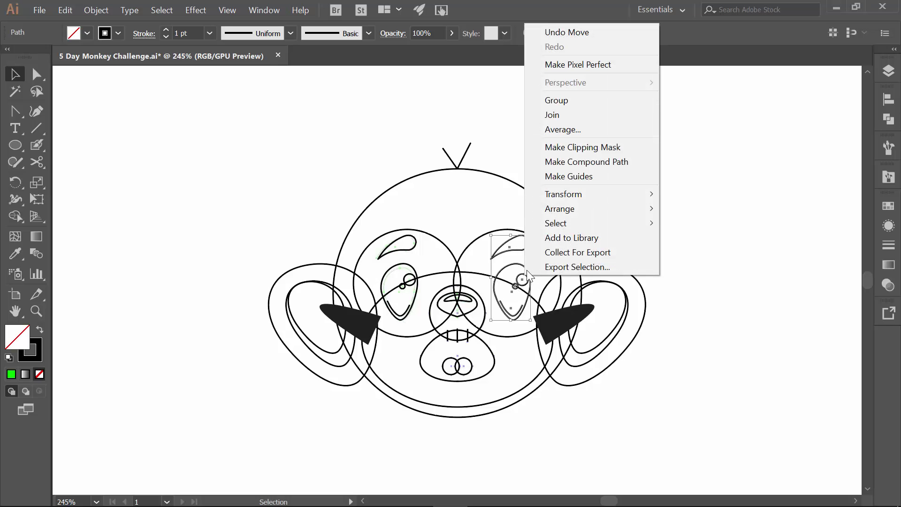
mouse_move(526, 195)
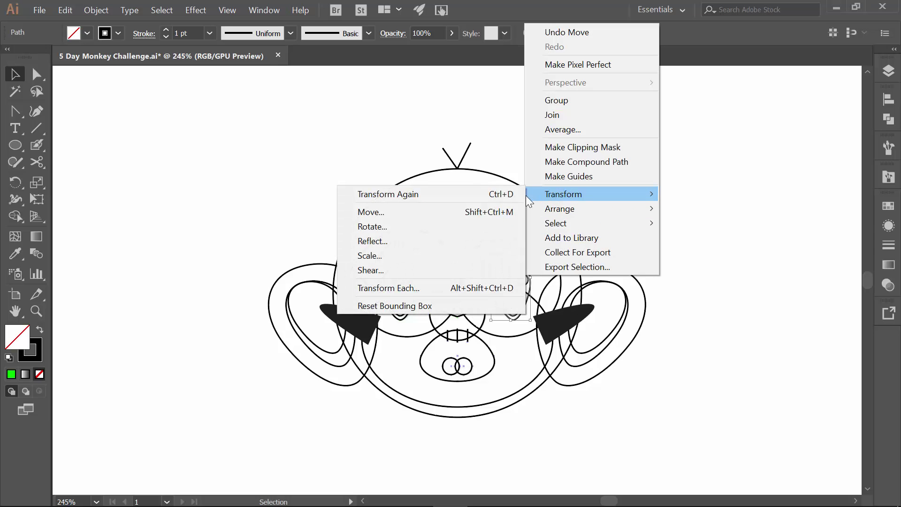
left_click(376, 239)
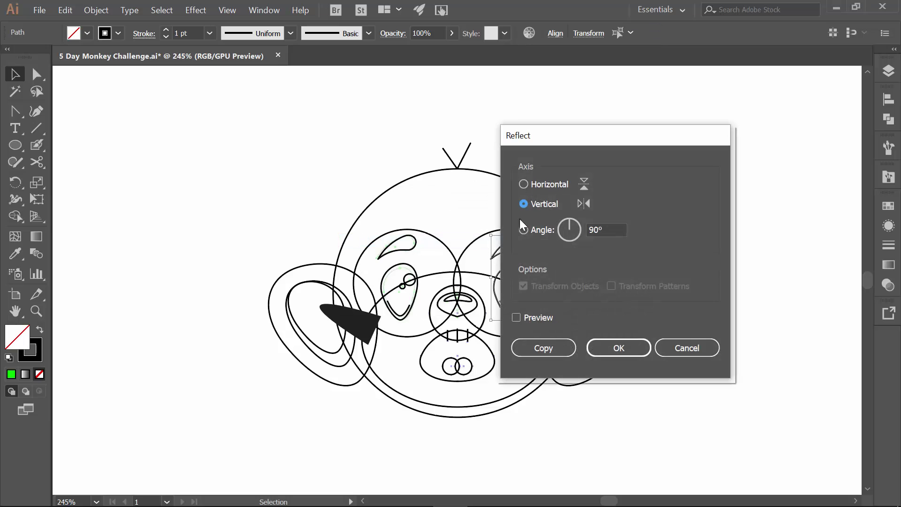
left_click(621, 353)
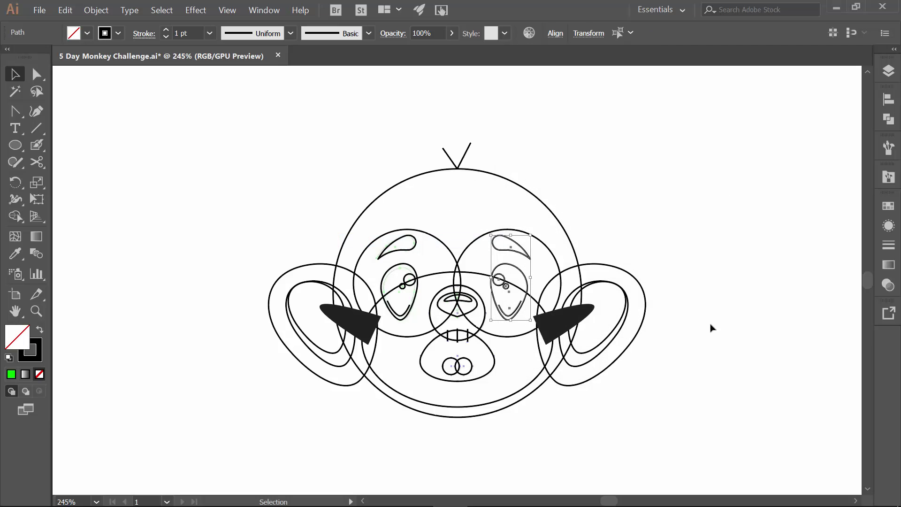
key("Right")
key("Right")
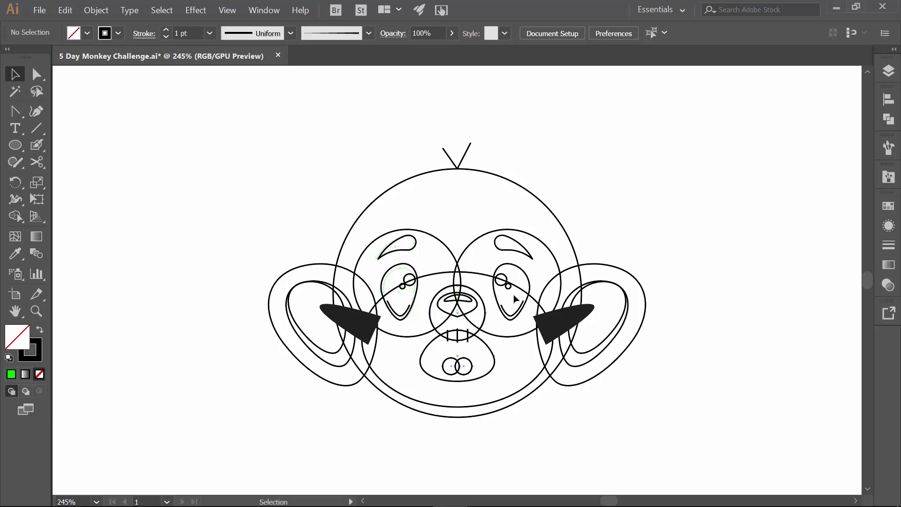
Reflect the small highlight circle vertically and nudge it right into the right eye.
left_click(511, 275)
left_click(511, 275)
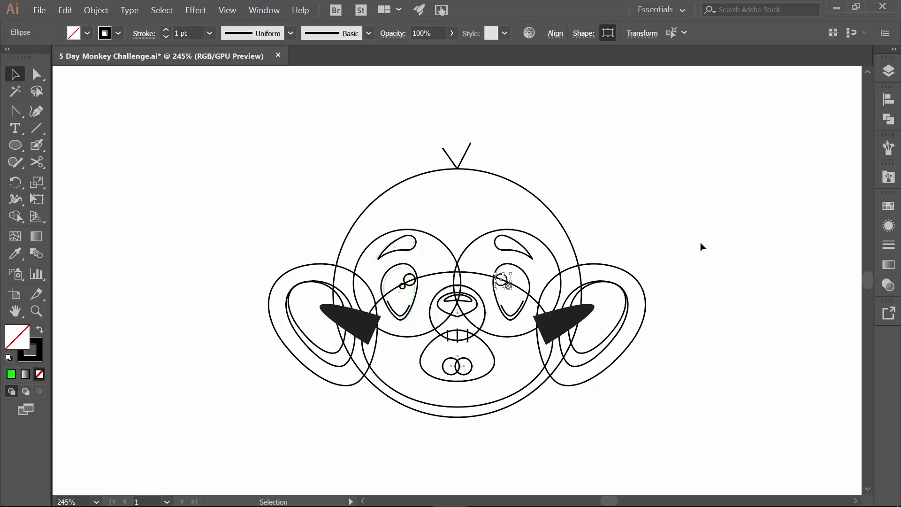
right_click(506, 277)
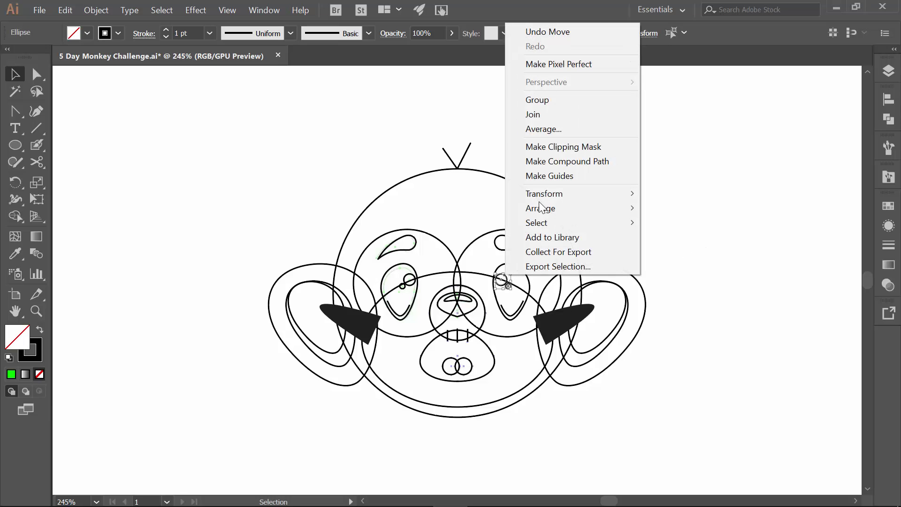
mouse_move(539, 193)
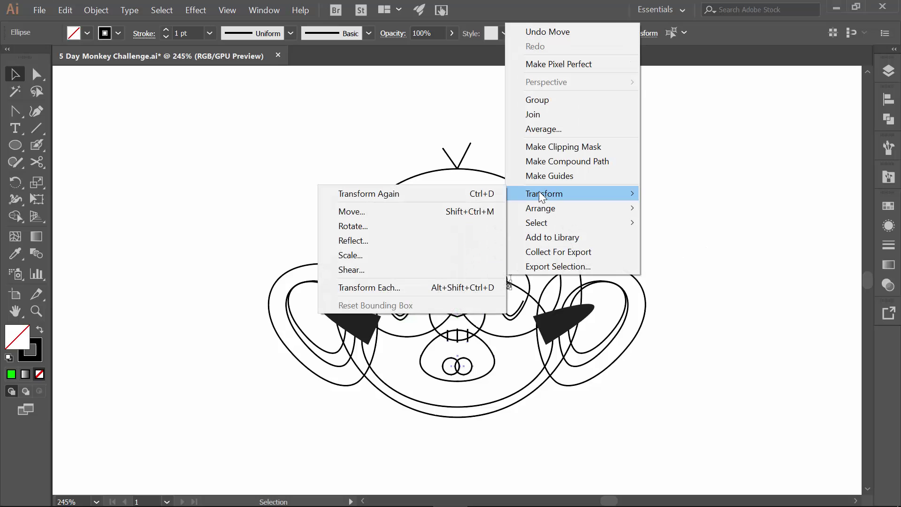
left_click(388, 241)
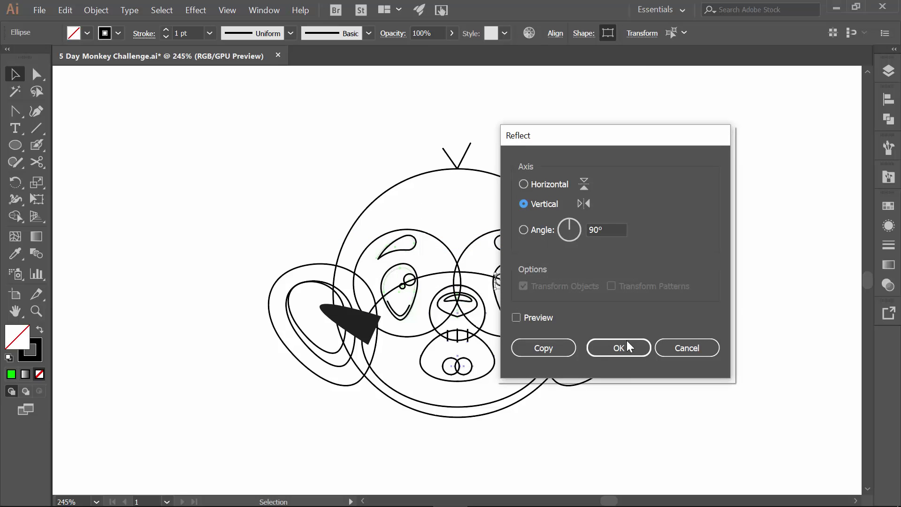
left_click(627, 340)
key("Right")
key("Right")
key("Right")
key("Right")
key("Right")
key("Right")
key("Right")
key("Right")
key("Right")
key("Right")
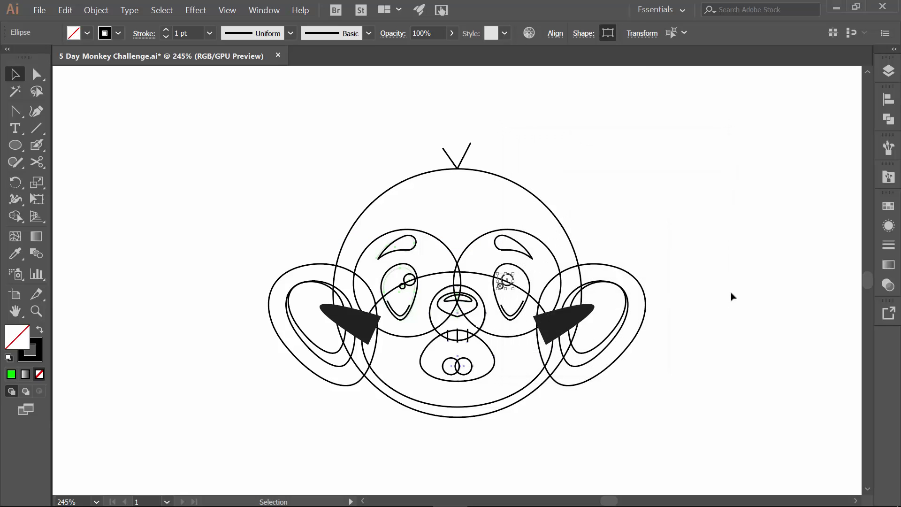
key("Right")
key("Right")
Check the right-eye highlight circles by selecting them, then deselect.
left_click(732, 297)
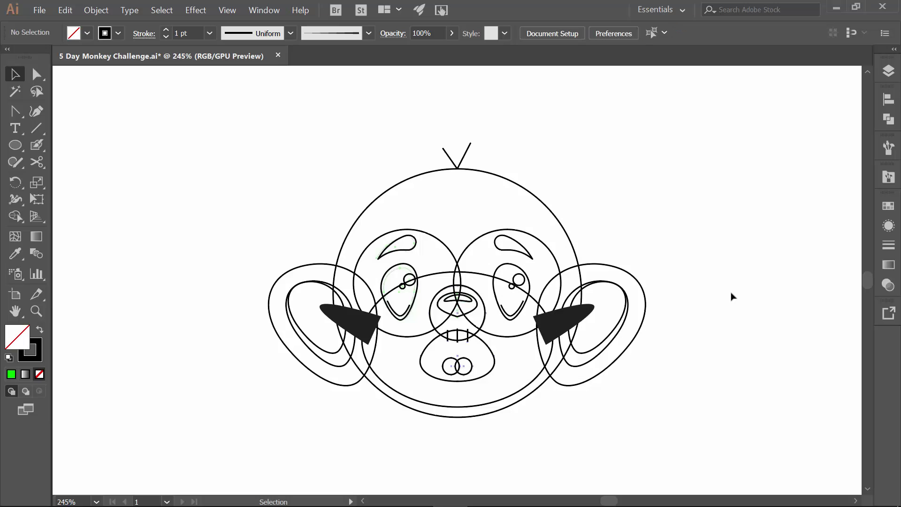
left_click(513, 294)
left_click(516, 287)
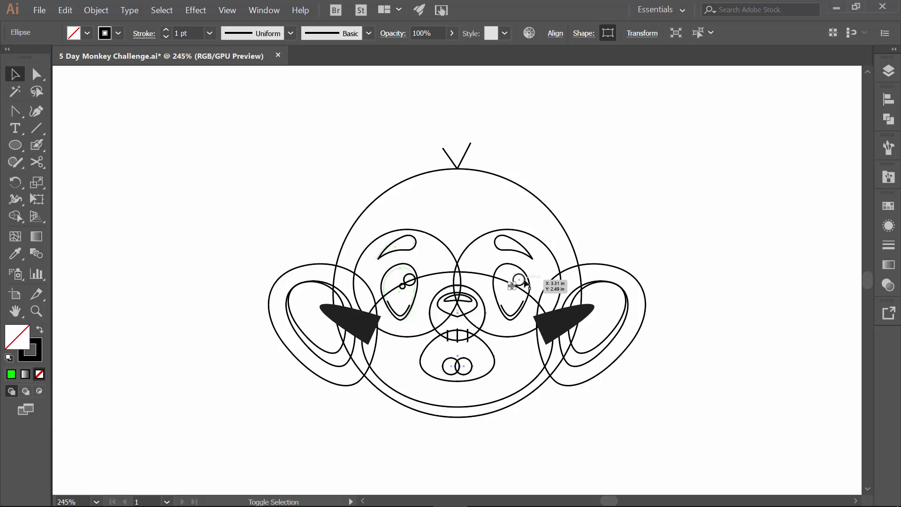
left_click(524, 282)
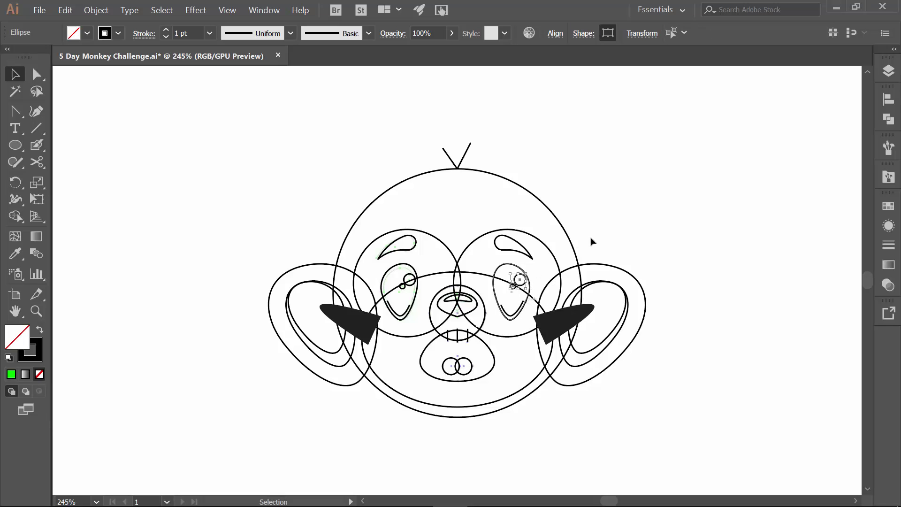
left_click(650, 203)
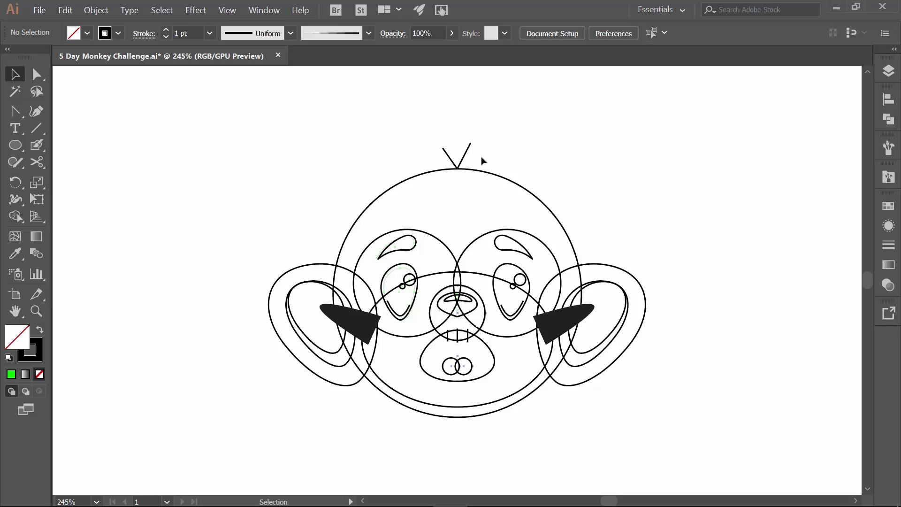
Unlock the Shapes layer and select both antenna lines on top of the head.
left_click(889, 71)
left_click(731, 146)
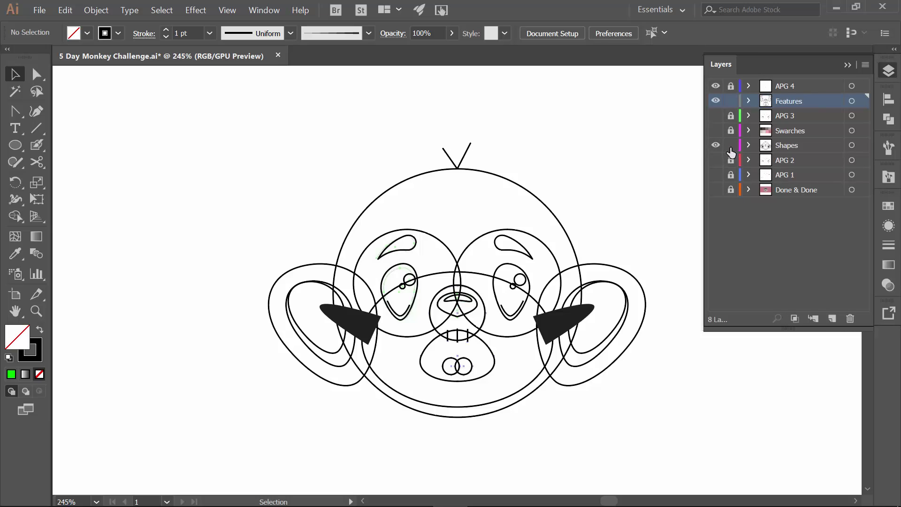
left_click(448, 158)
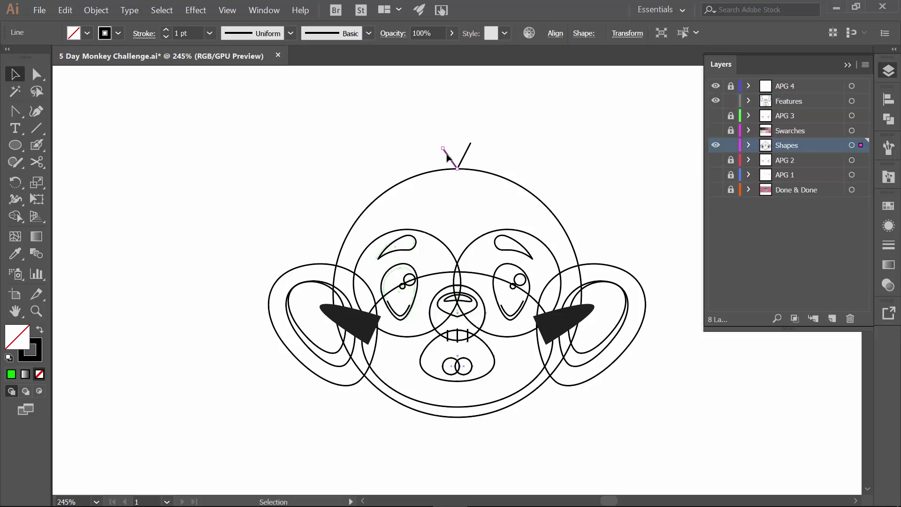
left_click(470, 147, "shift")
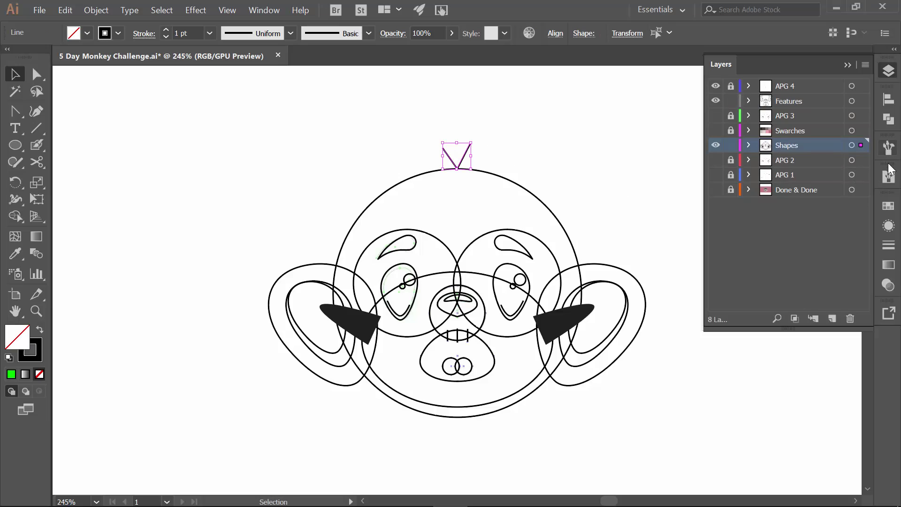
Try several Cartoon Brushes Tinted art brushes on the antenna lines, settling on Art Brush 5.
left_click(889, 178)
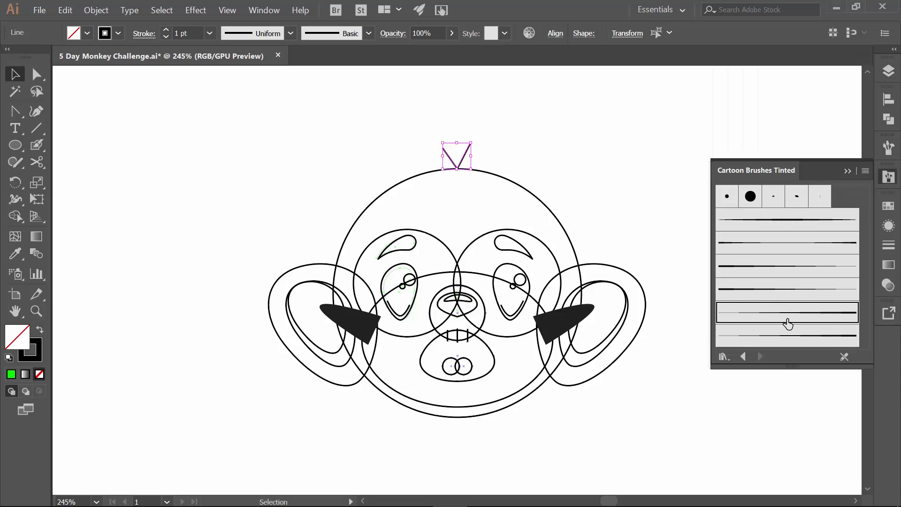
left_click(789, 323)
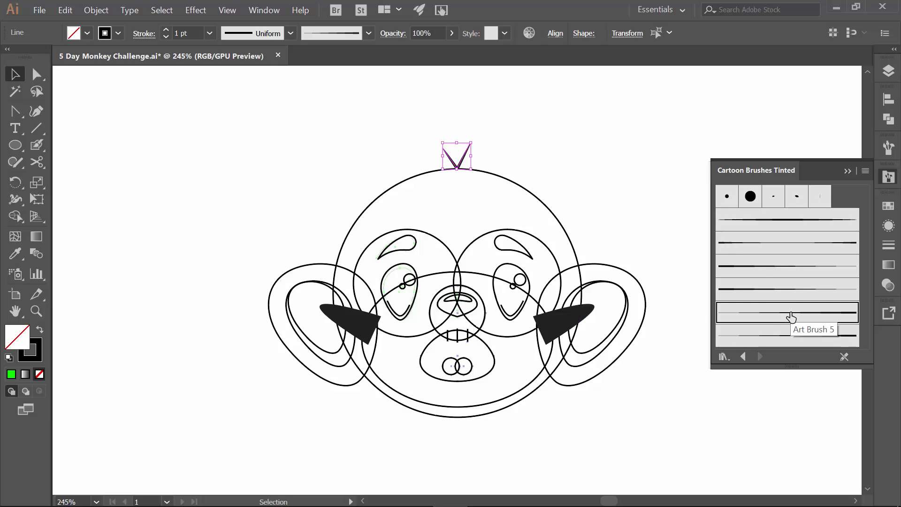
left_click(819, 291)
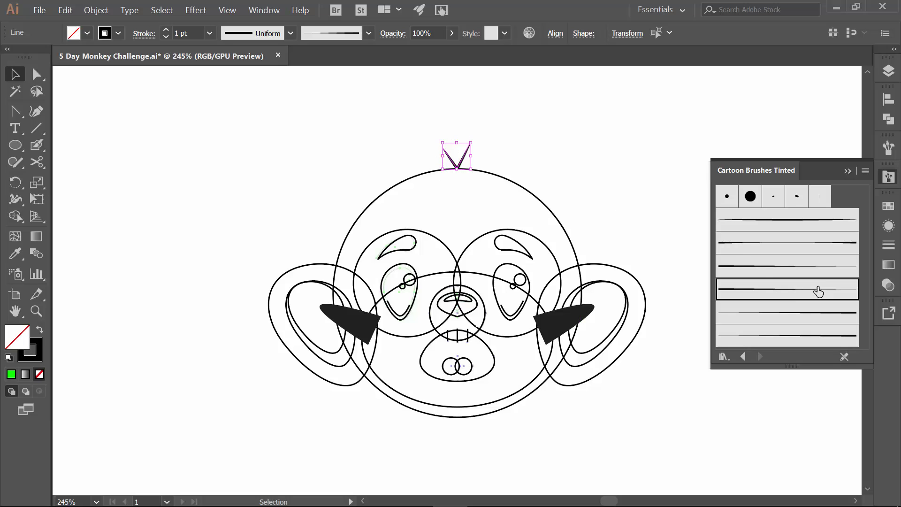
left_click(806, 312)
left_click(786, 336)
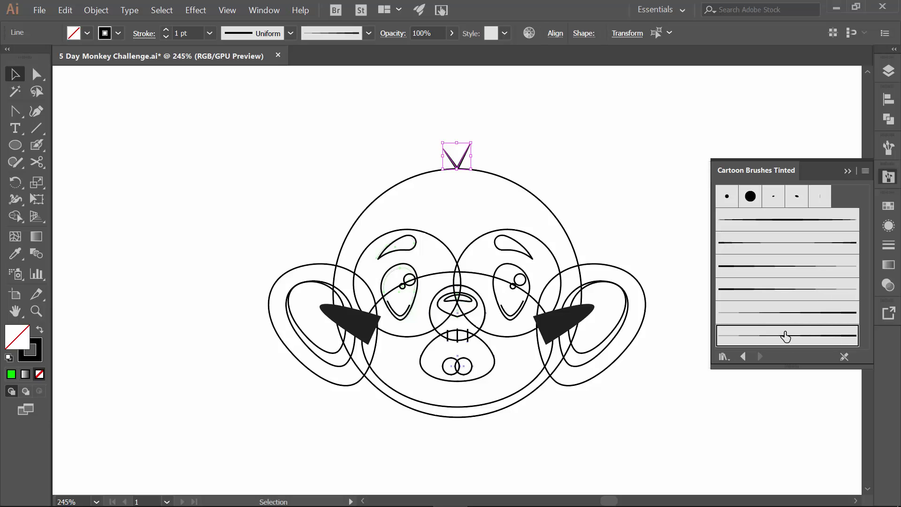
left_click(771, 248)
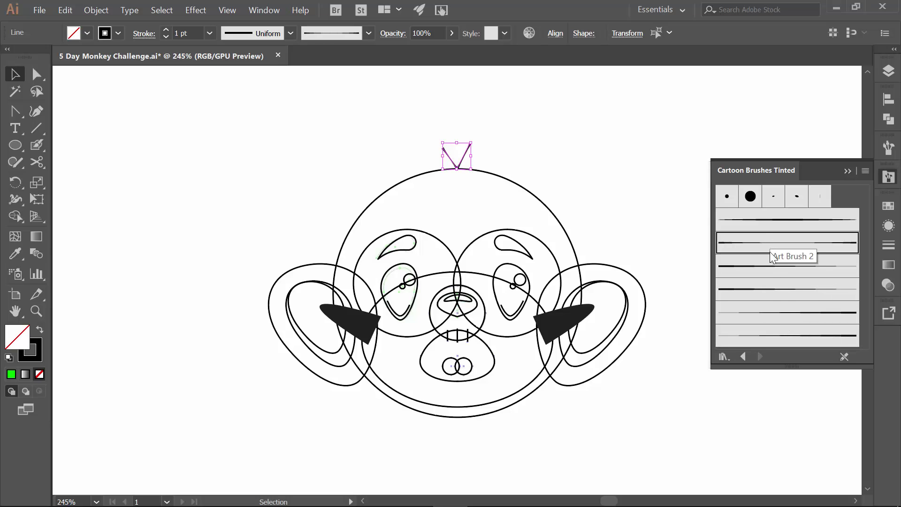
left_click(768, 312)
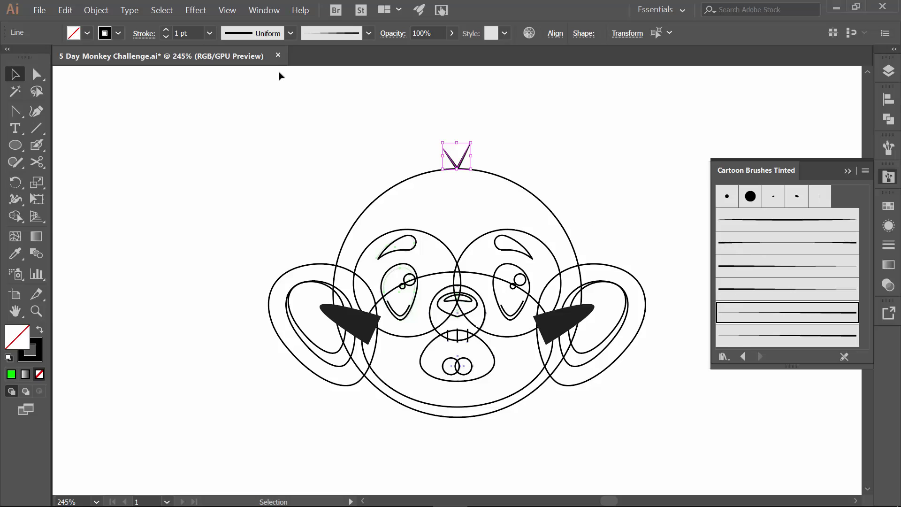
Raise the hair tuft's stroke weight to 8 pt, nudge it down onto the head, and deselect.
left_click(166, 29)
left_click(166, 29)
left_click(165, 29)
left_click(166, 30)
left_click(165, 29)
left_click(166, 30)
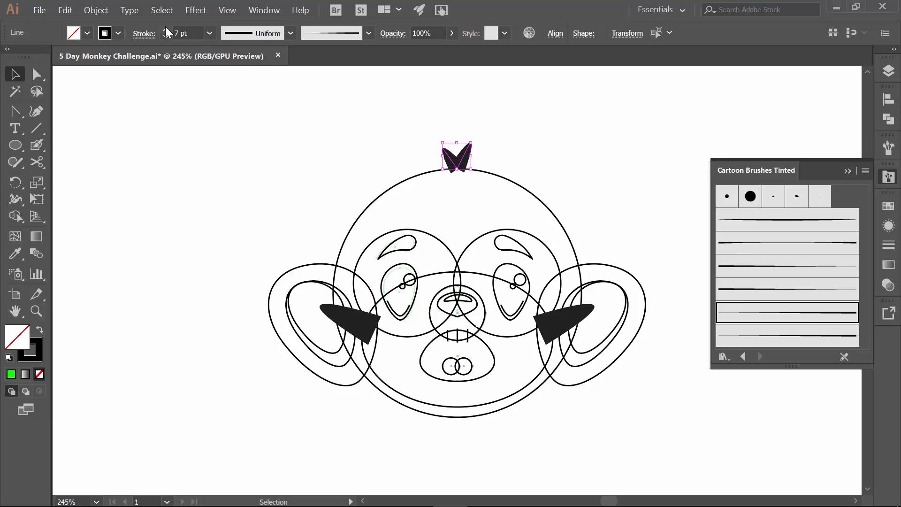
left_click(165, 30)
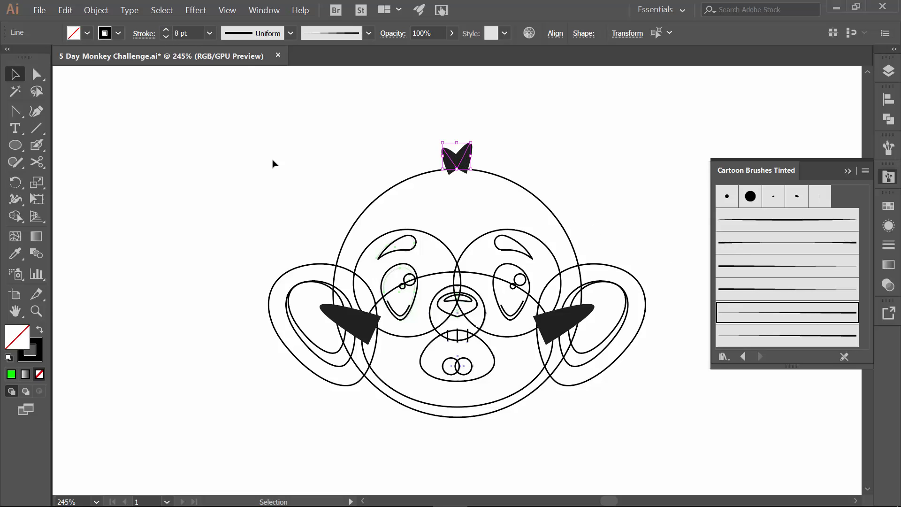
key("Down")
key("Down")
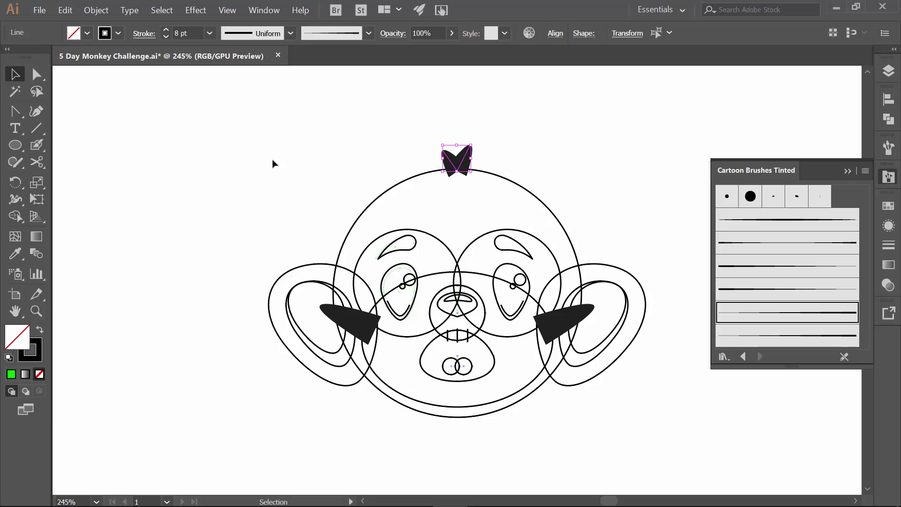
left_click(274, 162)
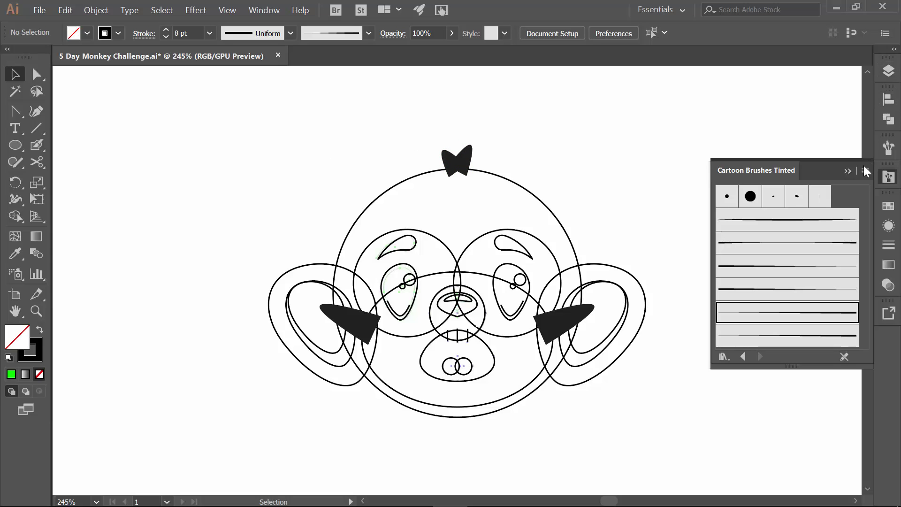
Collapse the Cartoon Brushes Tinted panel from its dock icon.
left_click(851, 171)
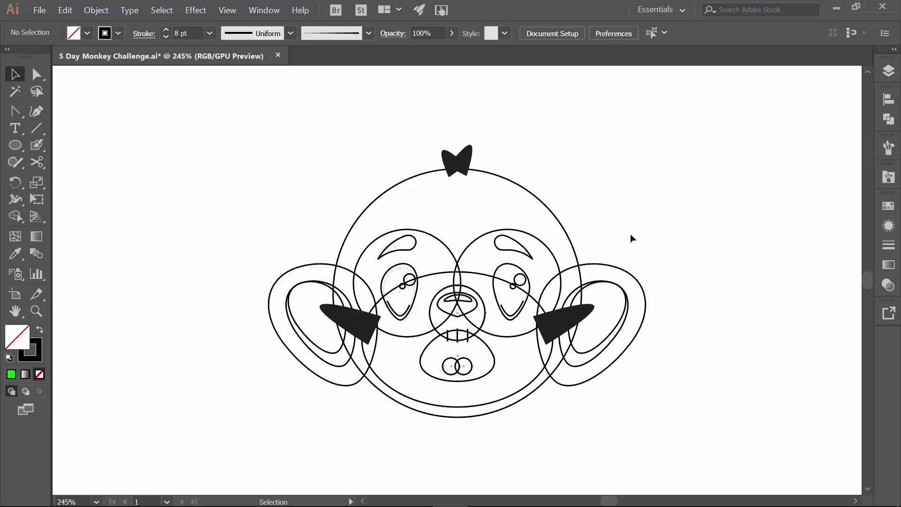
Save the monkey face file and turn off visibility of the APG 4 layer.
left_click(40, 10)
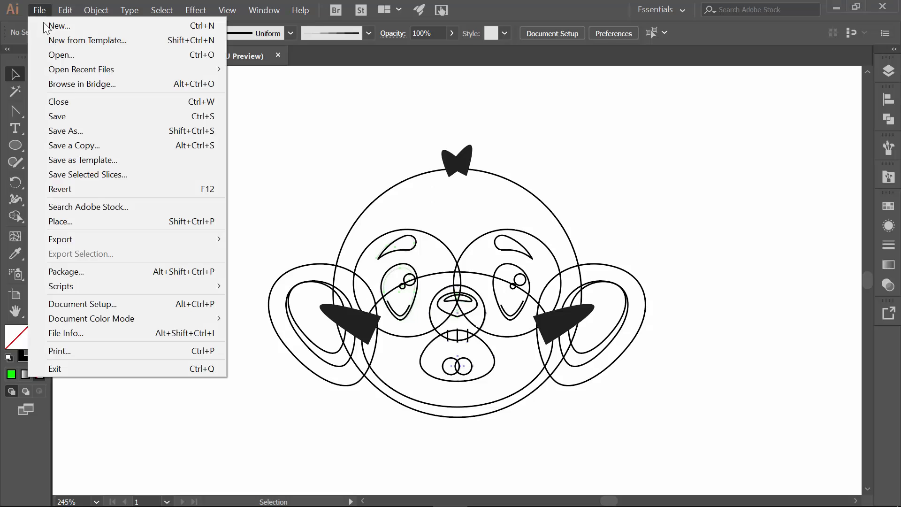
left_click(77, 120)
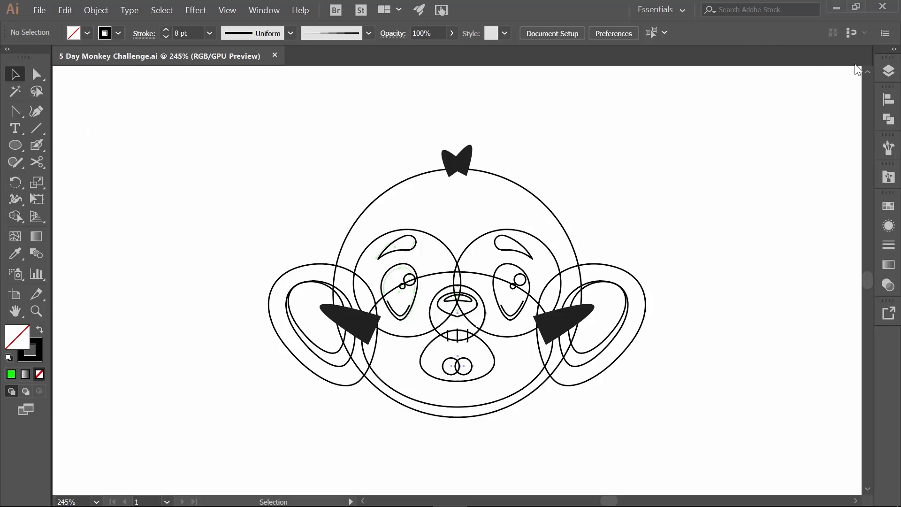
left_click(888, 71)
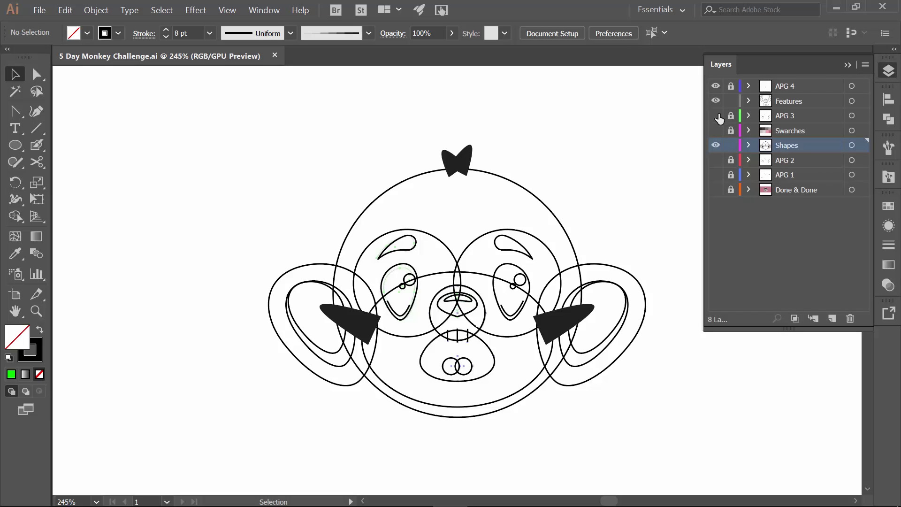
left_click(716, 86)
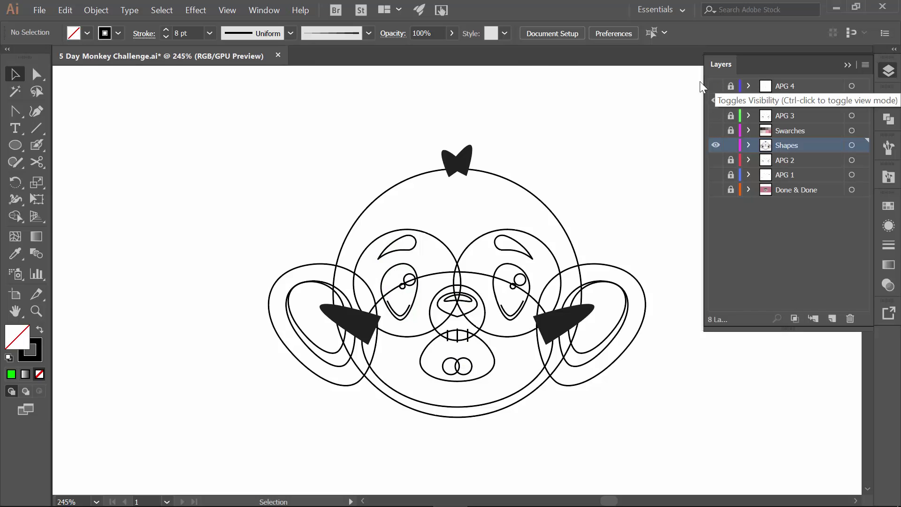